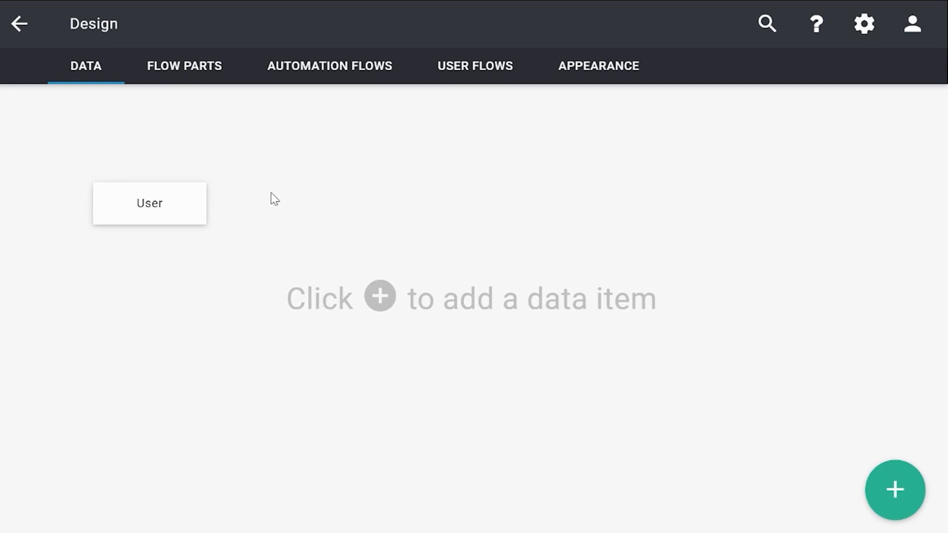
Add a data item named "Company" and place it on the canvas just right of the User item.
click(895, 490)
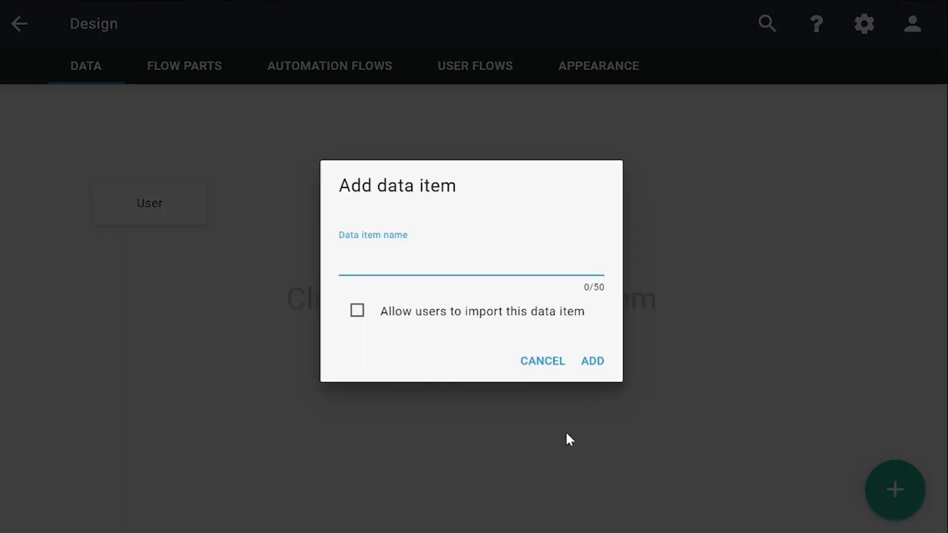
text(company)
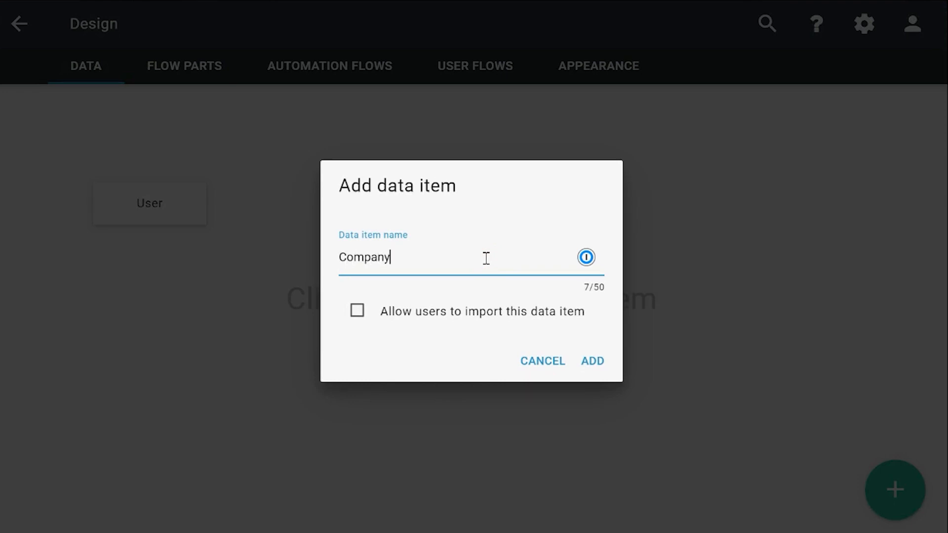
click(594, 359)
drag(70, 150, 307, 188)
Add an "Any text" property named "Company name" to the Company data item.
click(328, 231)
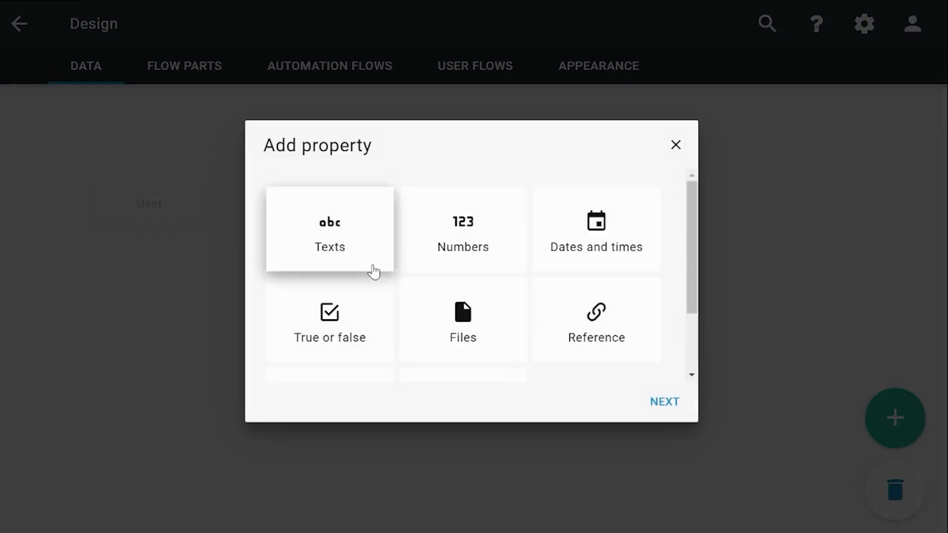
click(340, 249)
click(659, 401)
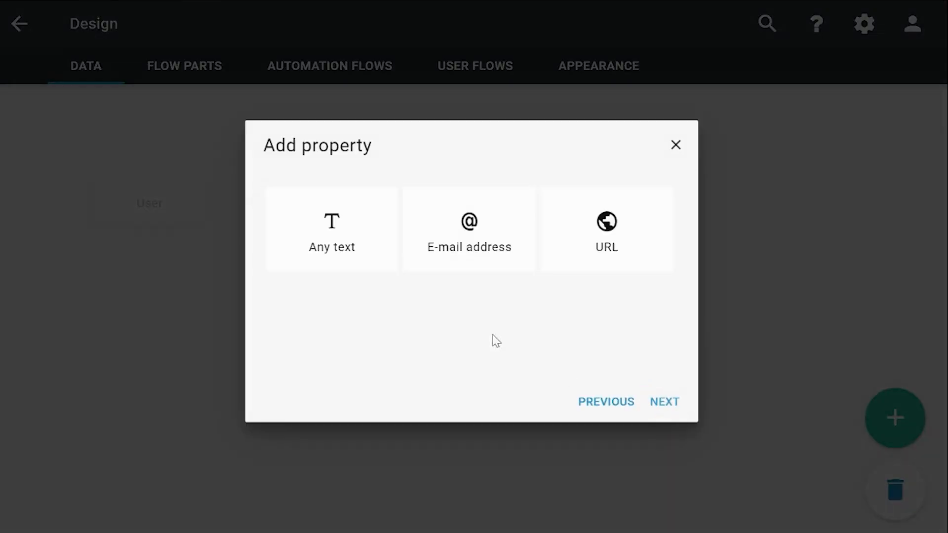
click(360, 254)
click(660, 403)
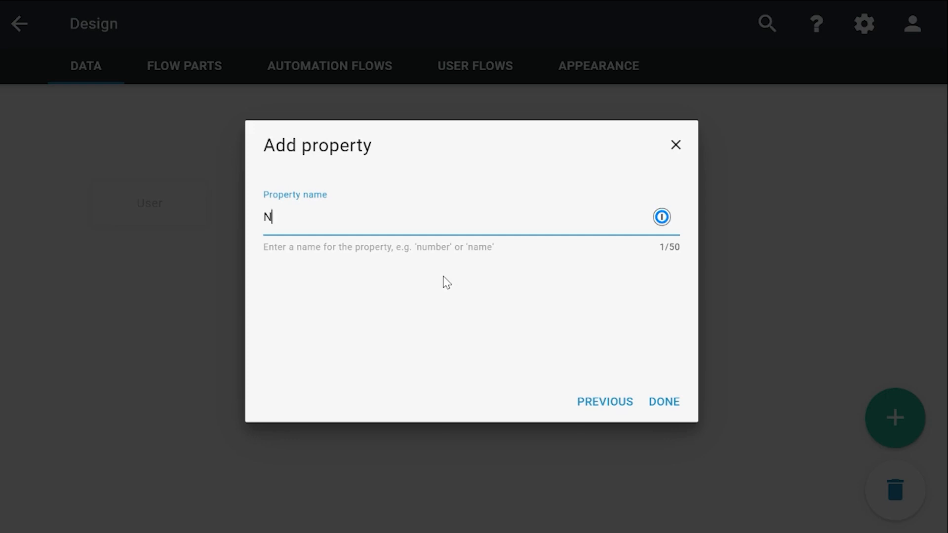
text(Company na)
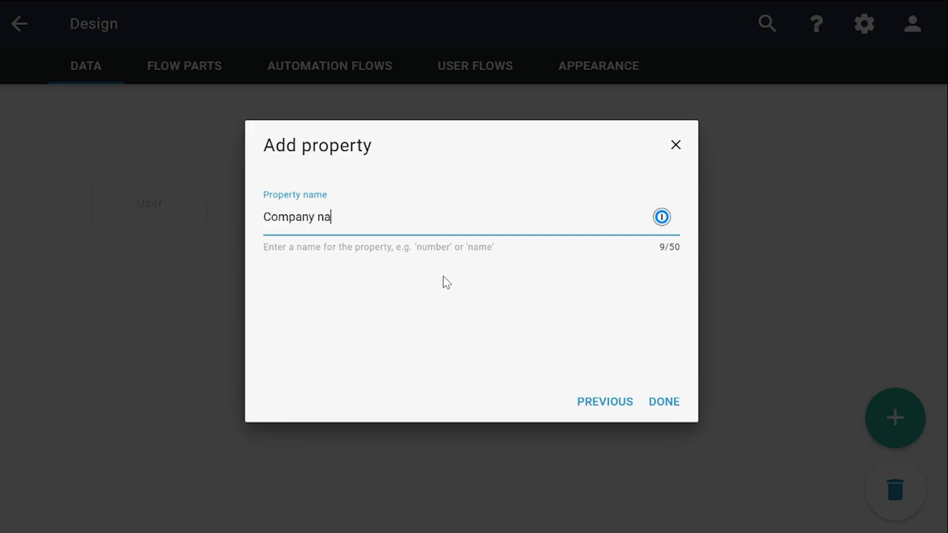
text(me)
click(668, 403)
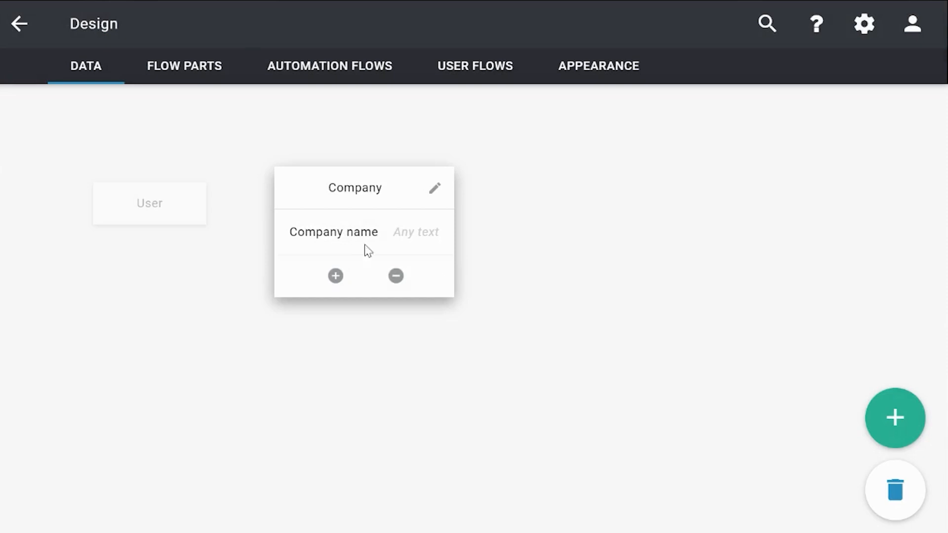
Add a data item named "Department" and place it on the canvas to the right of Company.
click(895, 418)
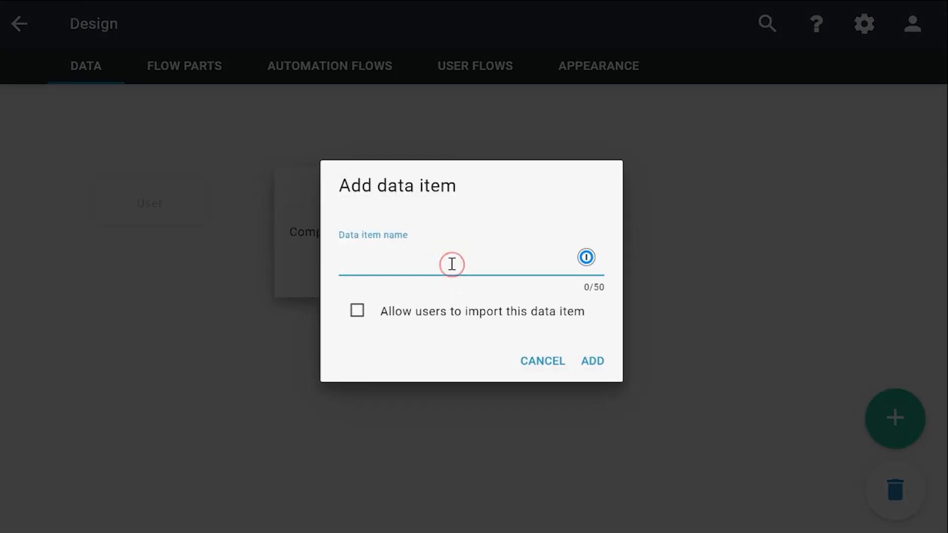
text(Departments)
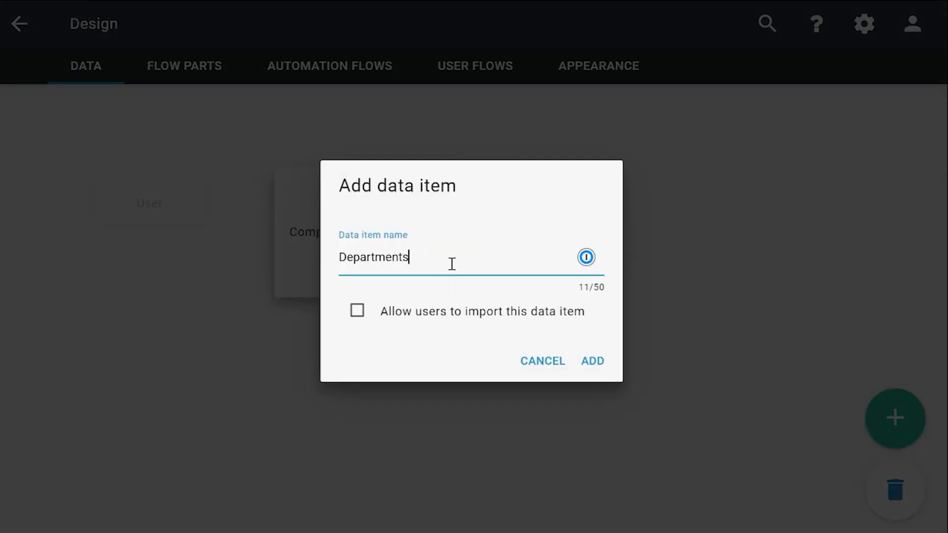
key(BackSpace)
click(591, 361)
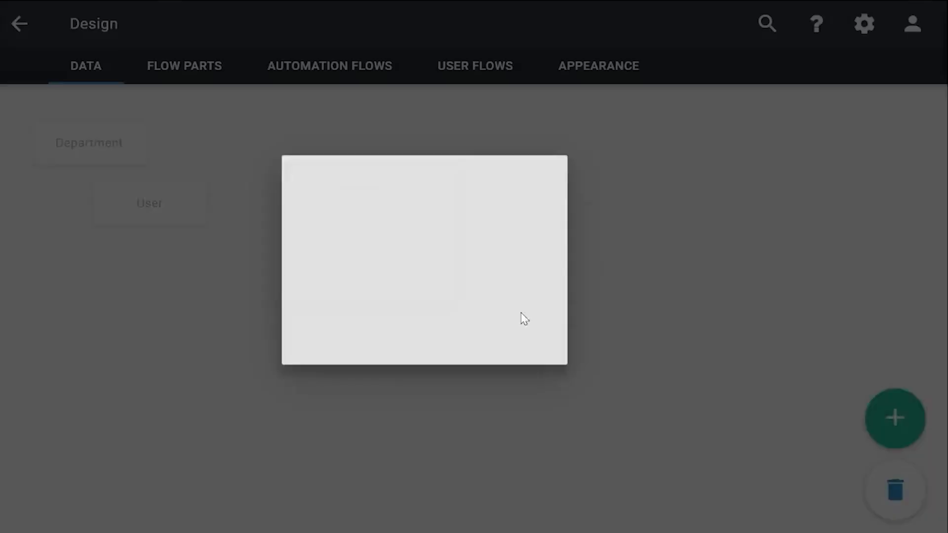
drag(81, 142, 513, 203)
Add an "Any text" property named "Department name" to the Department data item and nudge the item slightly towards Company.
click(521, 233)
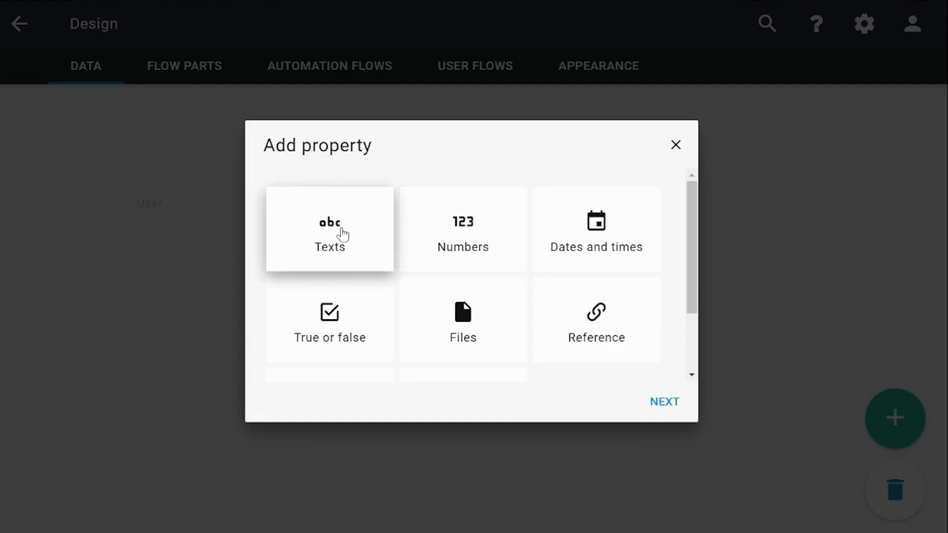
click(343, 237)
click(663, 400)
click(318, 250)
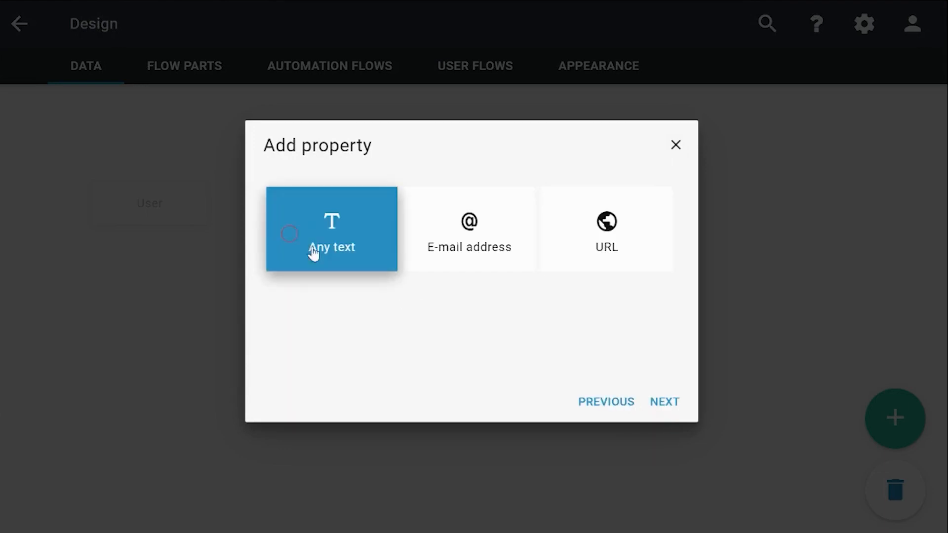
click(665, 403)
text(Dep)
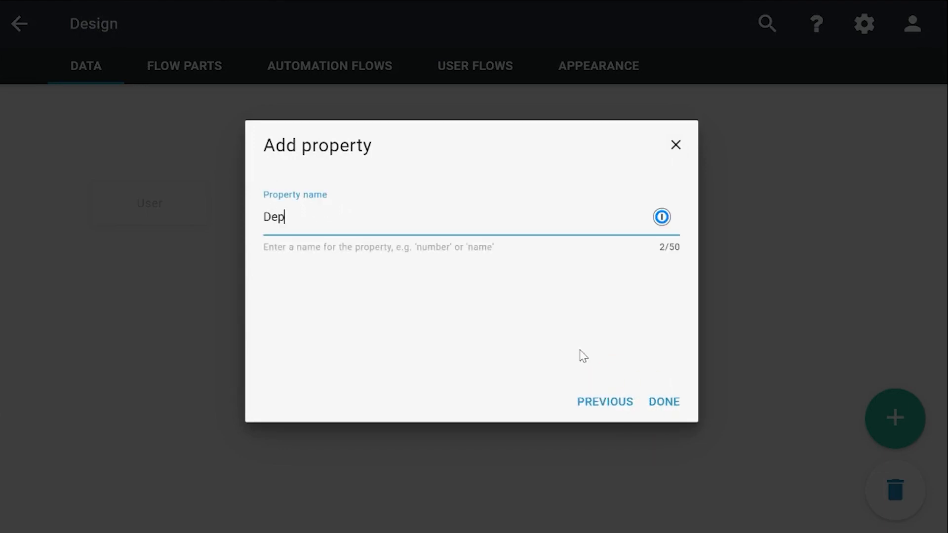
text(artment name)
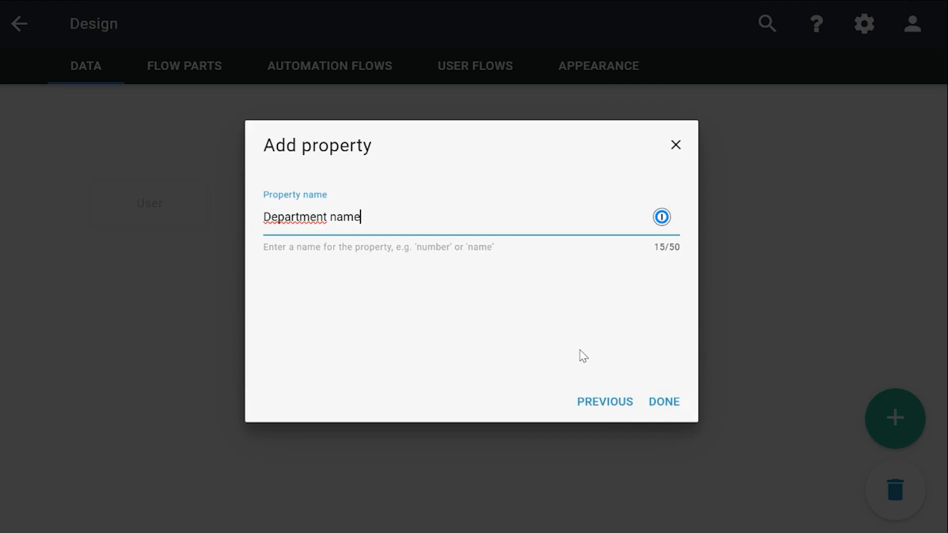
click(667, 403)
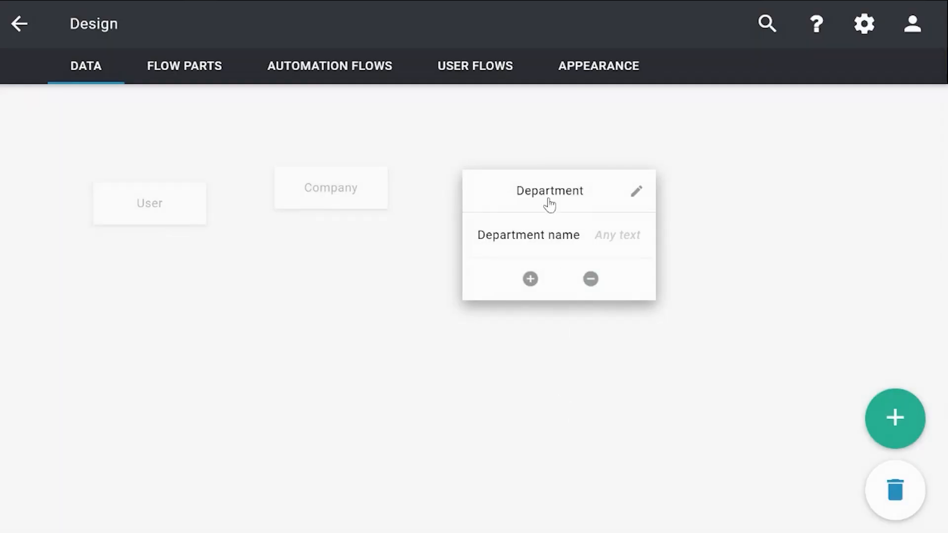
drag(548, 202, 540, 190)
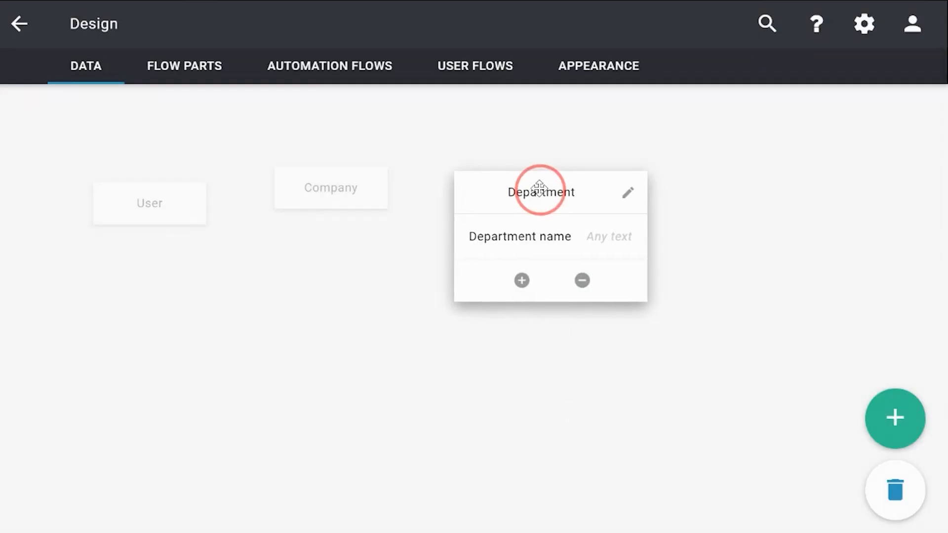
Add a data item named "Employee" and place it on the canvas to the right of Department.
click(892, 420)
click(395, 276)
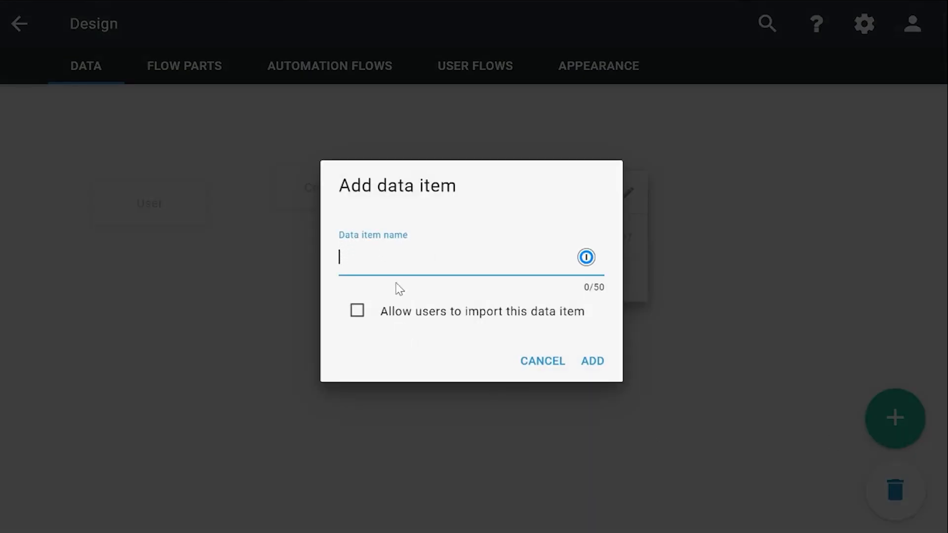
text(Employee)
click(592, 361)
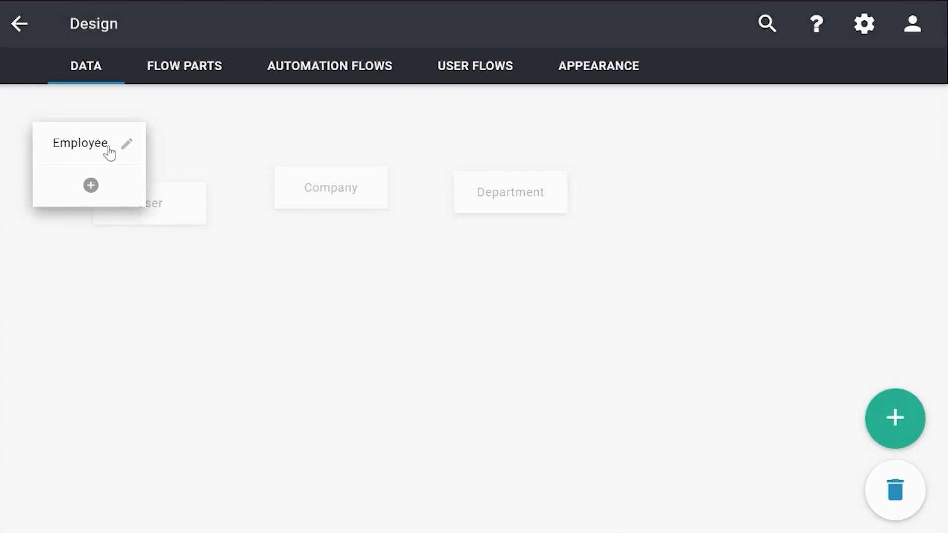
drag(110, 155, 664, 186)
Add an "Any text" property named "Employee name" to the Employee data item.
click(668, 235)
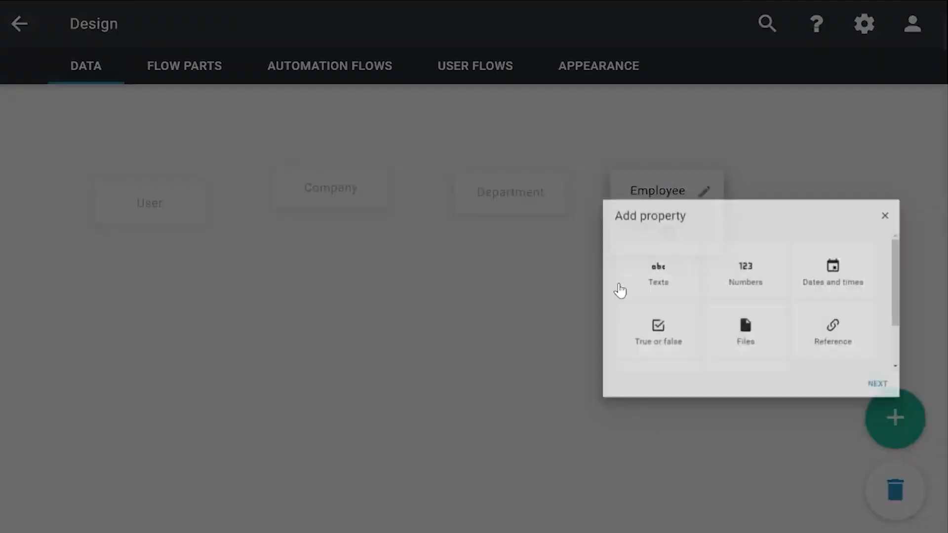
click(380, 240)
click(662, 402)
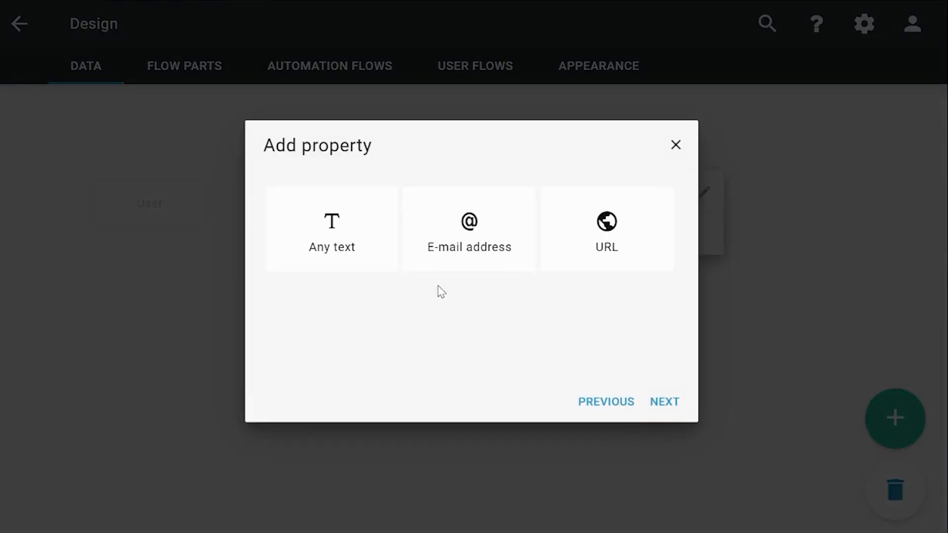
click(665, 401)
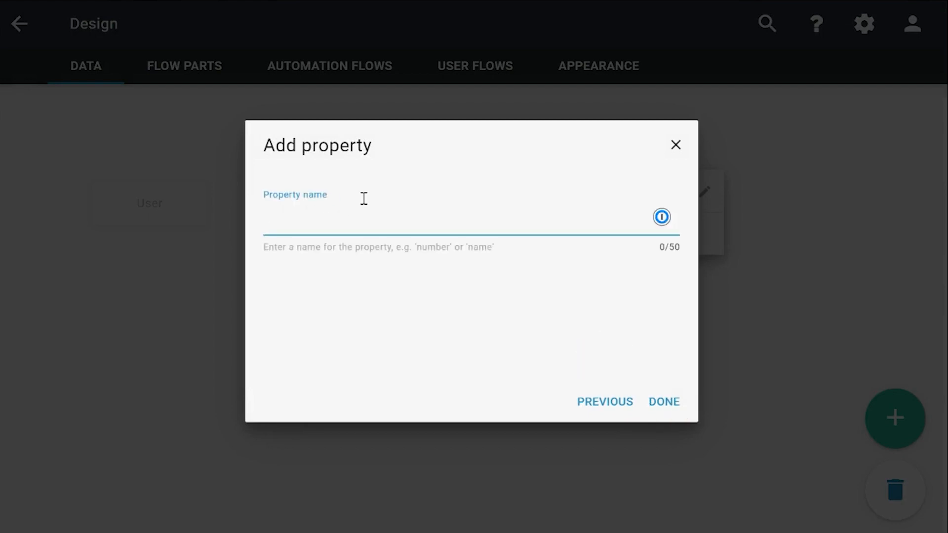
text(Employee name)
key(Return)
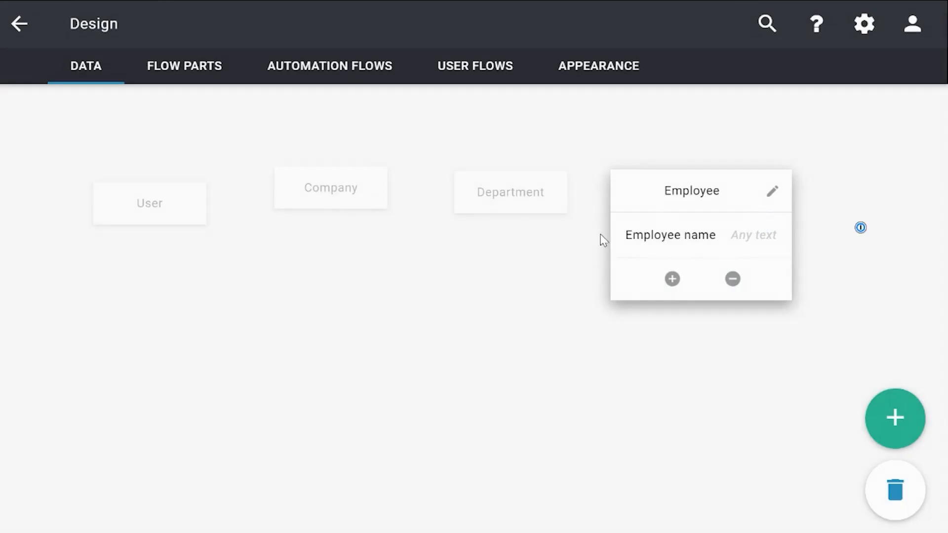
Move the Employee item, and slightly the Department item, further right to widen the spacing between the data items.
click(668, 194)
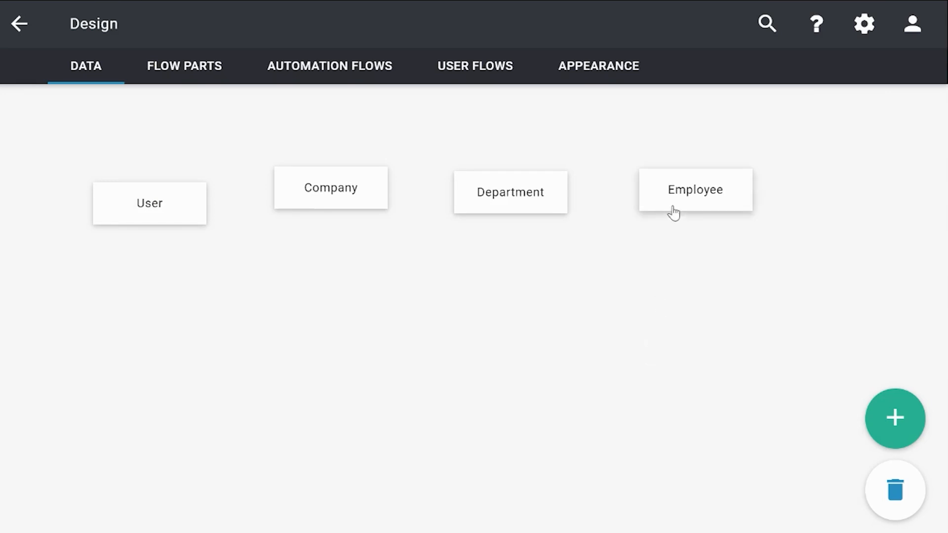
drag(673, 212, 713, 221)
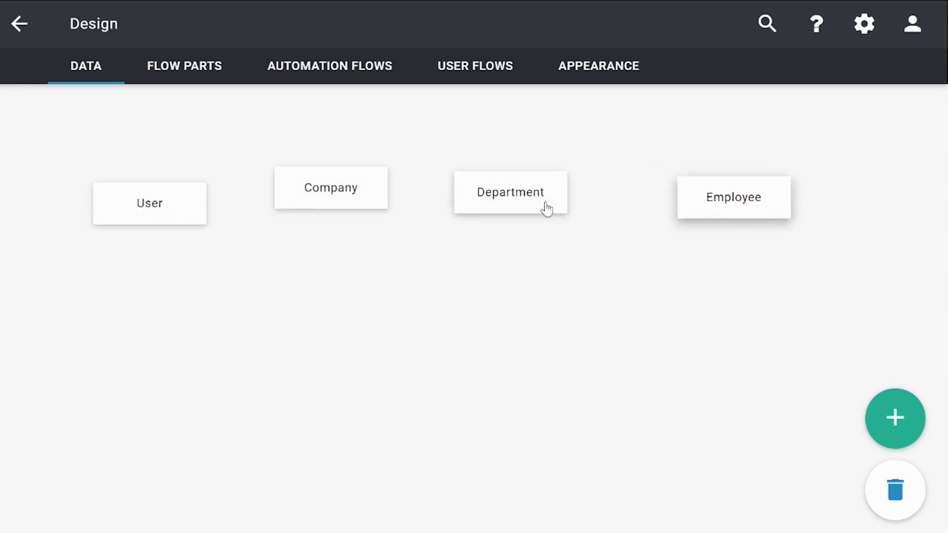
drag(546, 209, 566, 218)
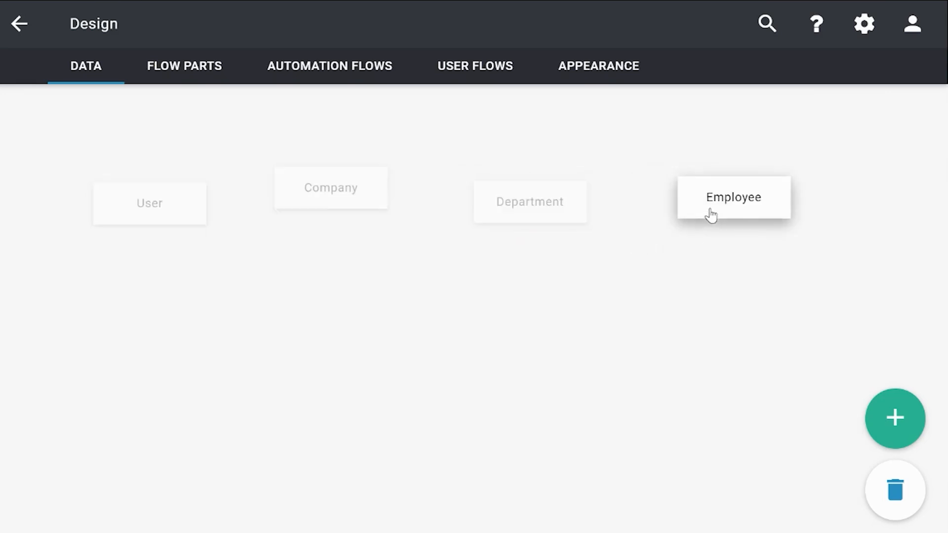
Set up a reference property named "Department" on the Employee data item that points to the Department data item.
click(717, 215)
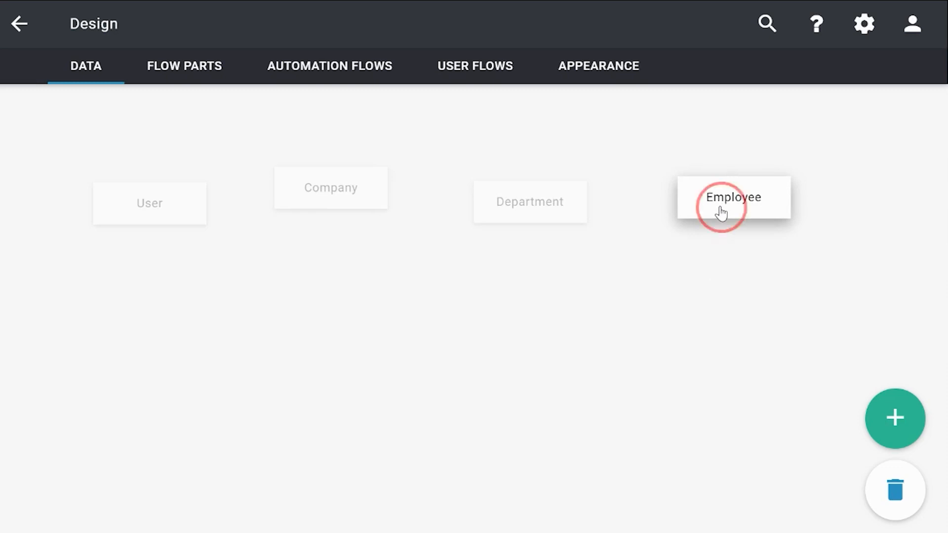
click(740, 287)
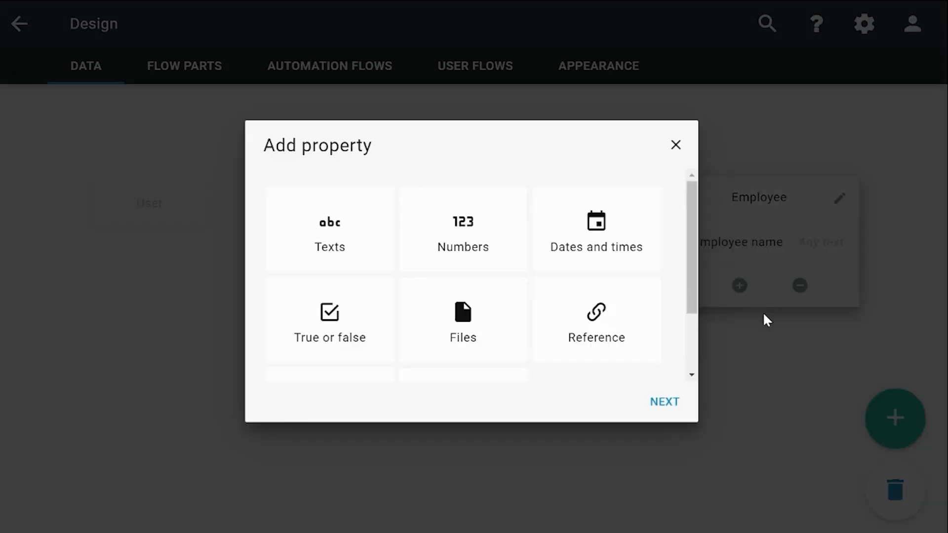
click(632, 324)
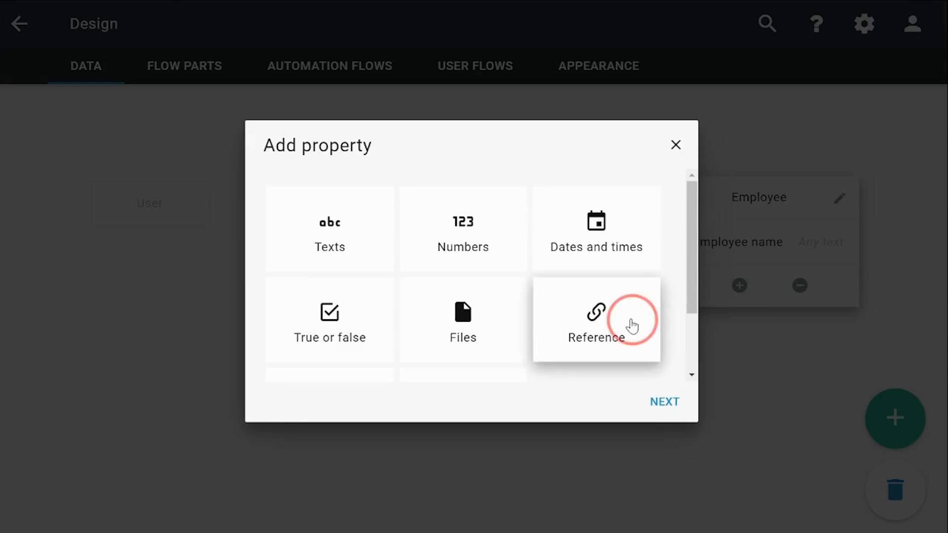
click(668, 409)
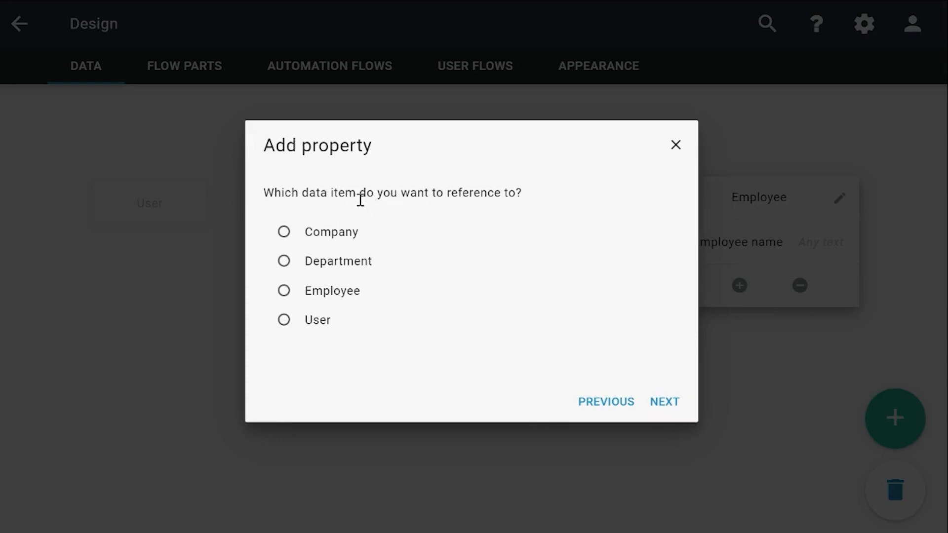
click(348, 264)
click(664, 403)
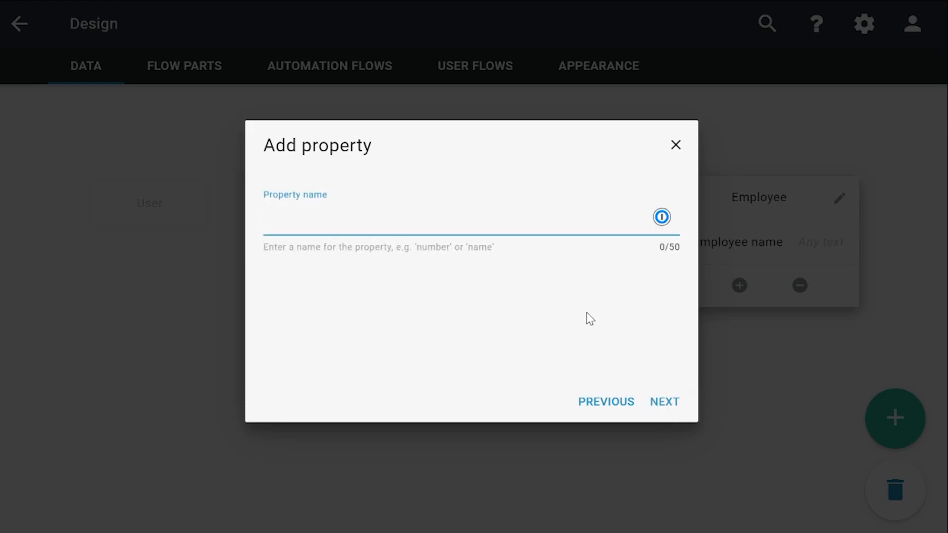
text(Department)
click(680, 407)
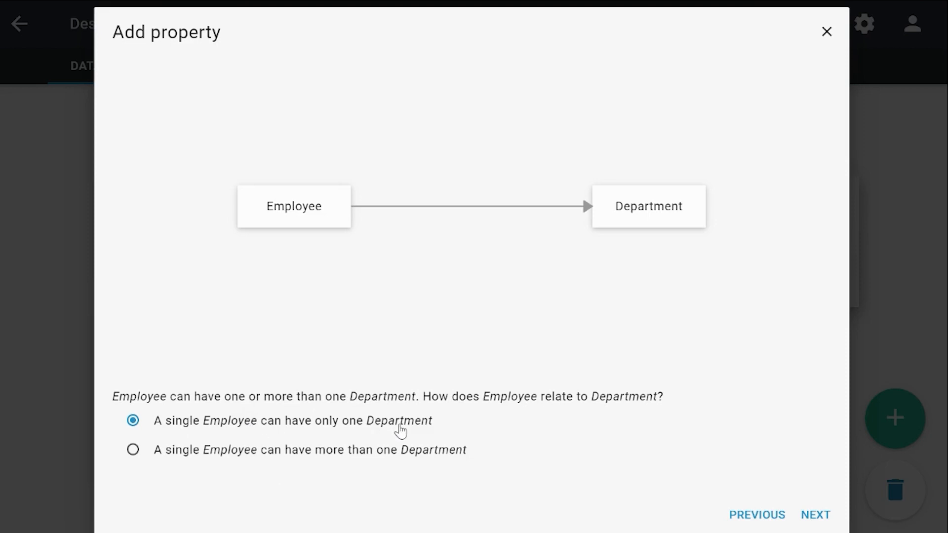
Relate each Employee to only one Department and each Department to more than one Employee, naming the Department-side property "Employee".
click(822, 516)
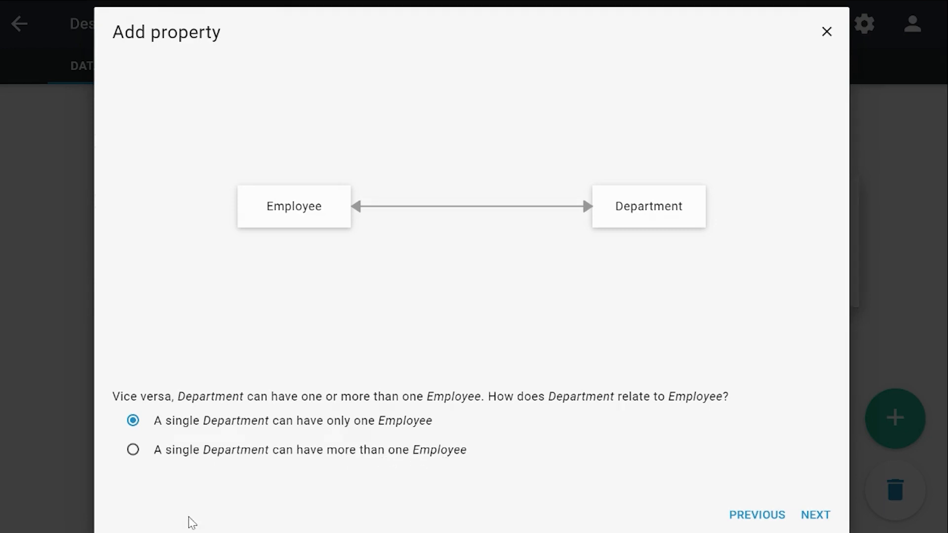
click(132, 450)
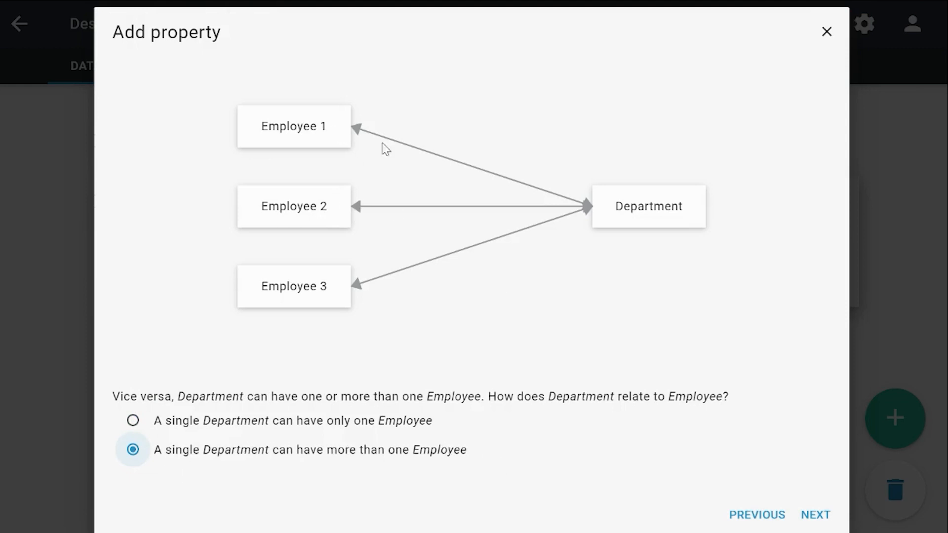
click(815, 515)
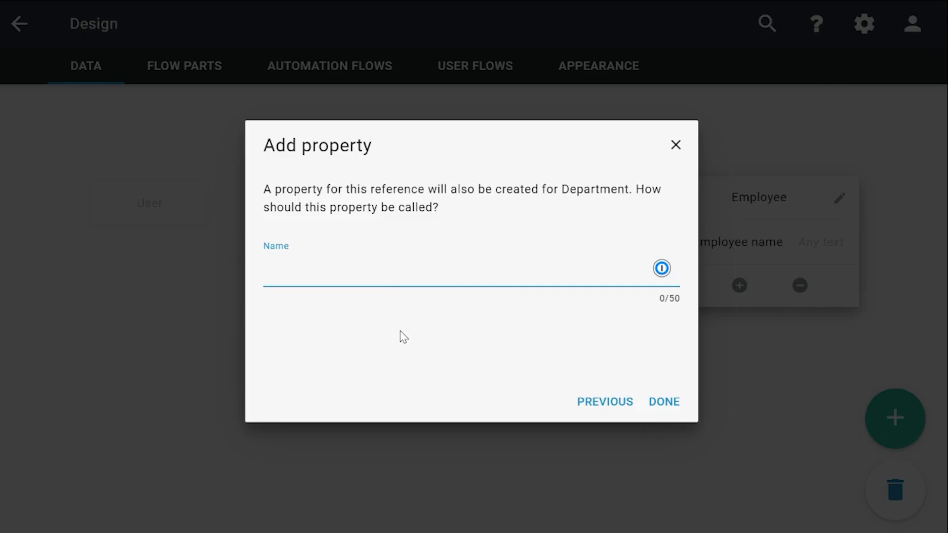
text(m;loyee)
key(BackSpace)
text(p)
click(669, 401)
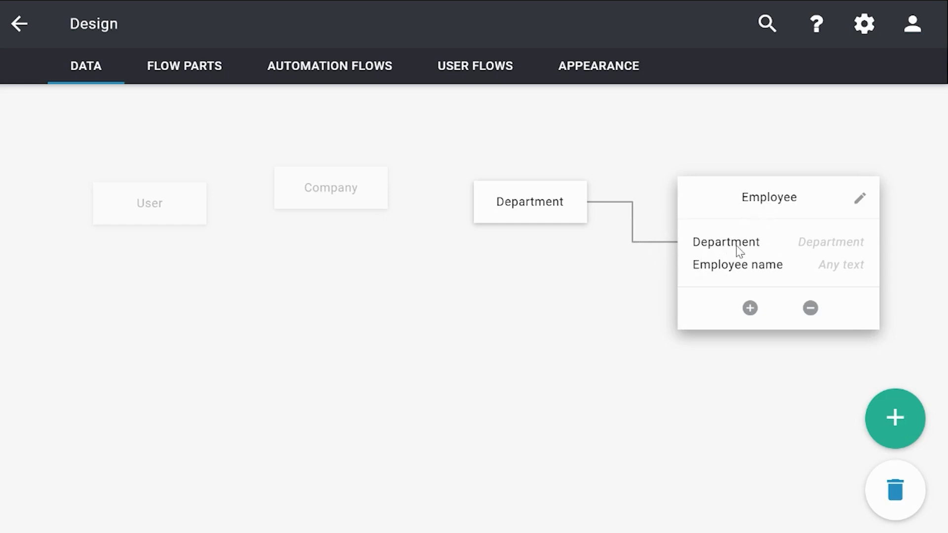
Check the Department item's properties and line up the Company and Department items in a row with Employee.
click(541, 218)
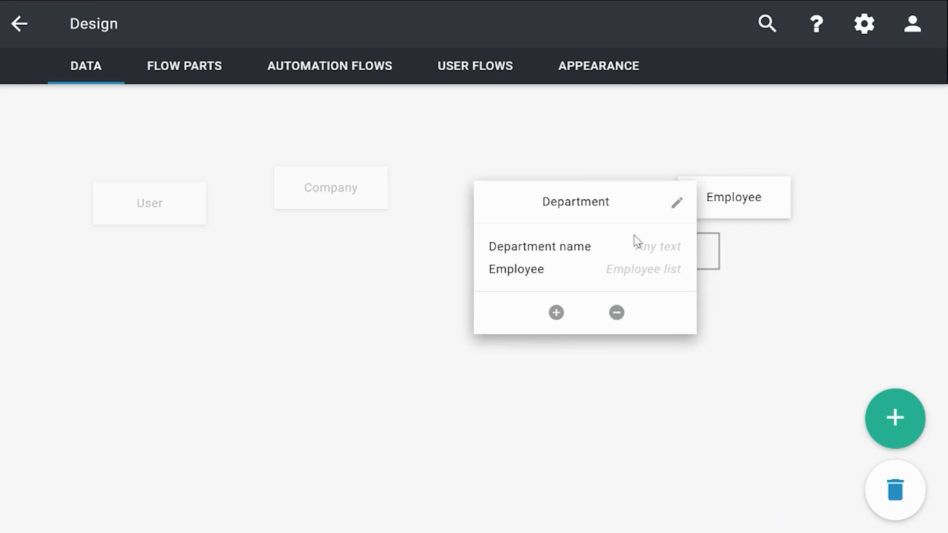
click(601, 203)
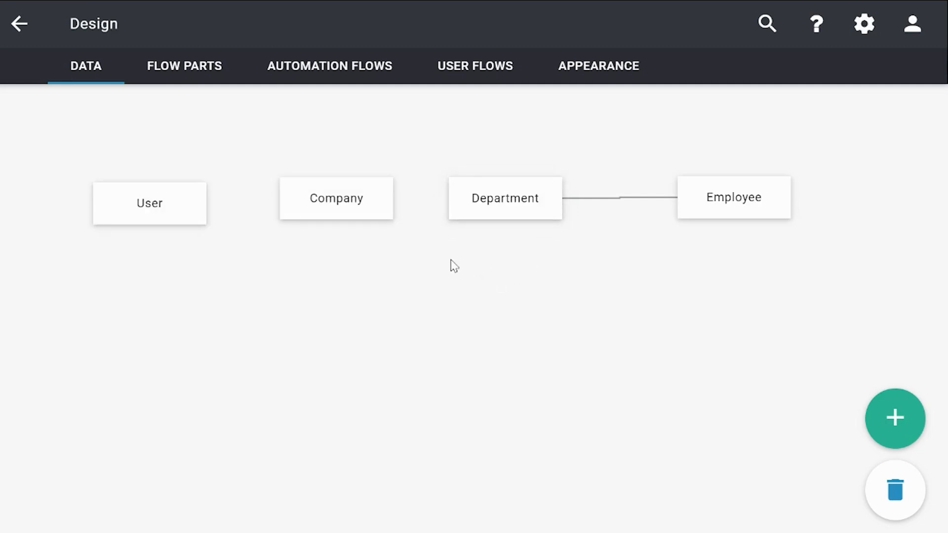
Set up a reference property named "Department" on the Company data item that points to the Department data item.
click(336, 207)
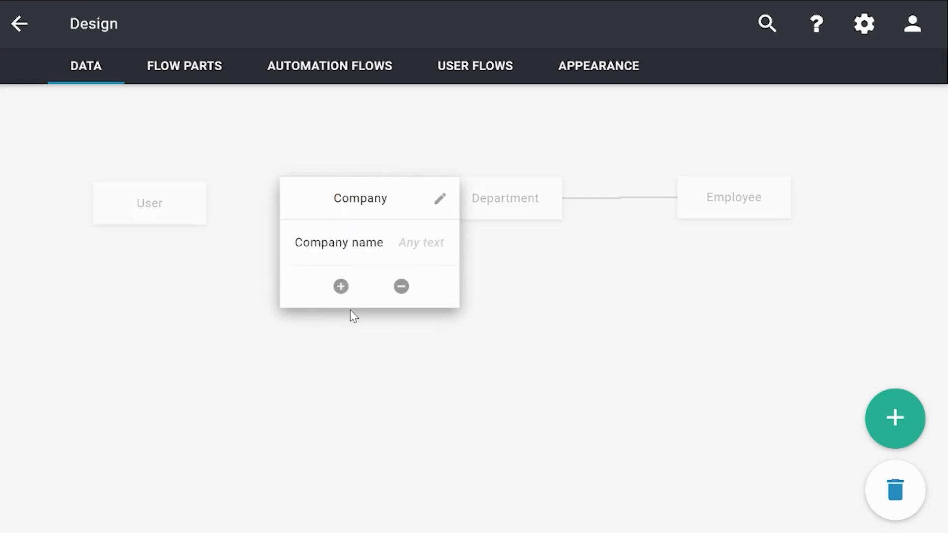
click(340, 287)
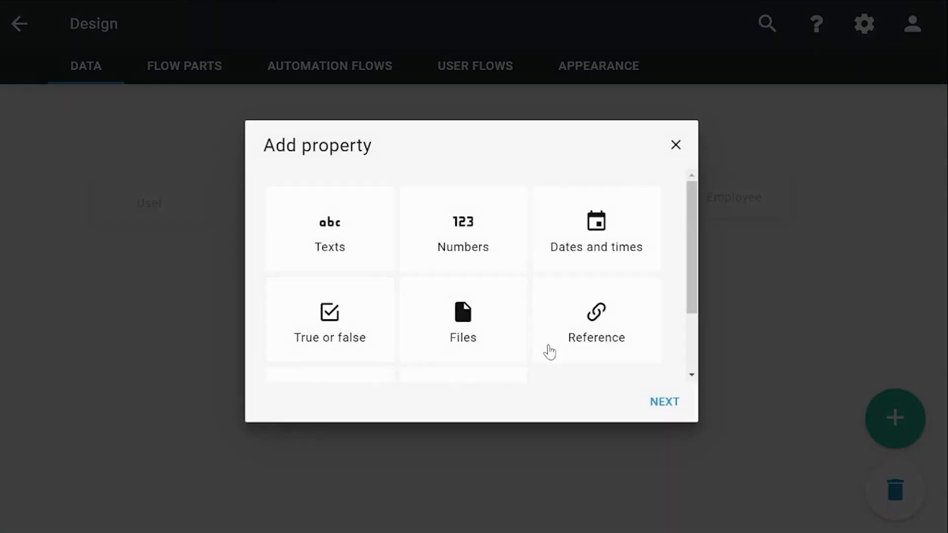
click(562, 332)
click(665, 407)
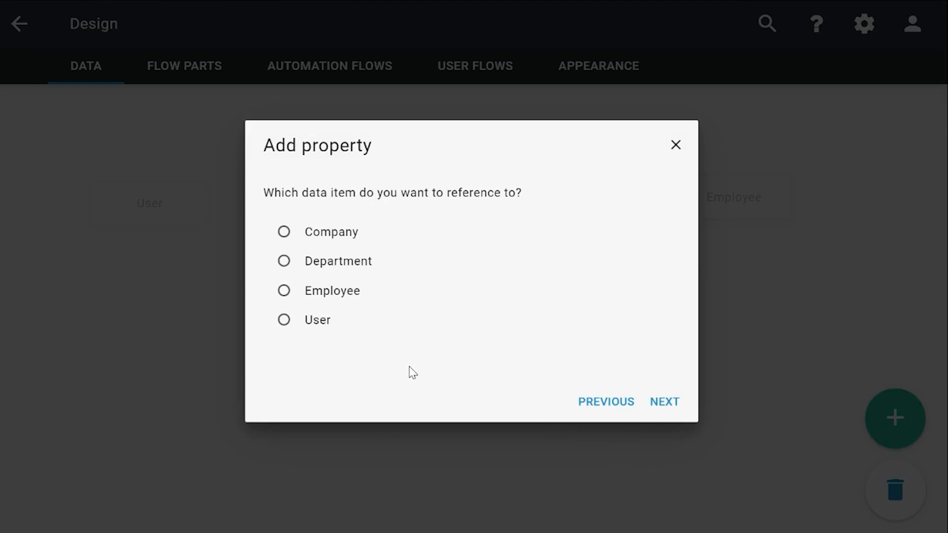
click(329, 269)
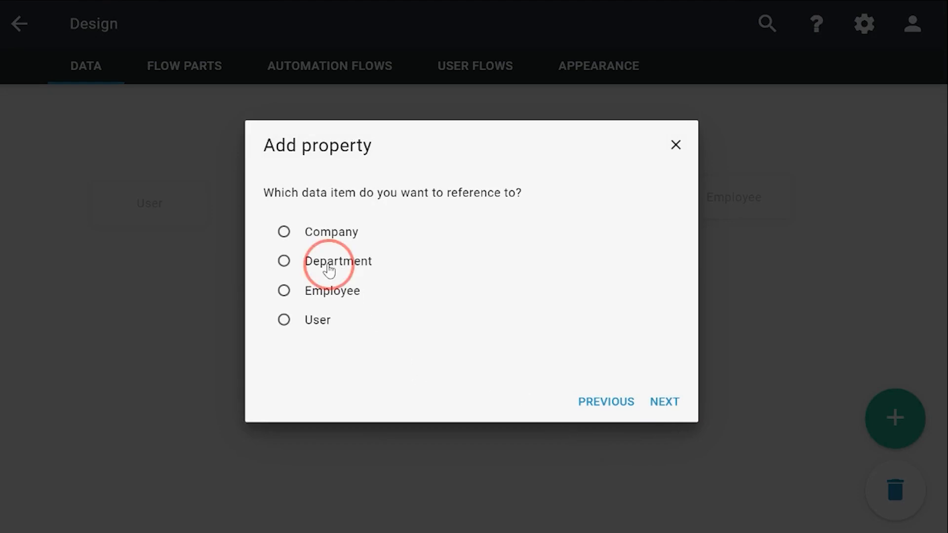
click(665, 401)
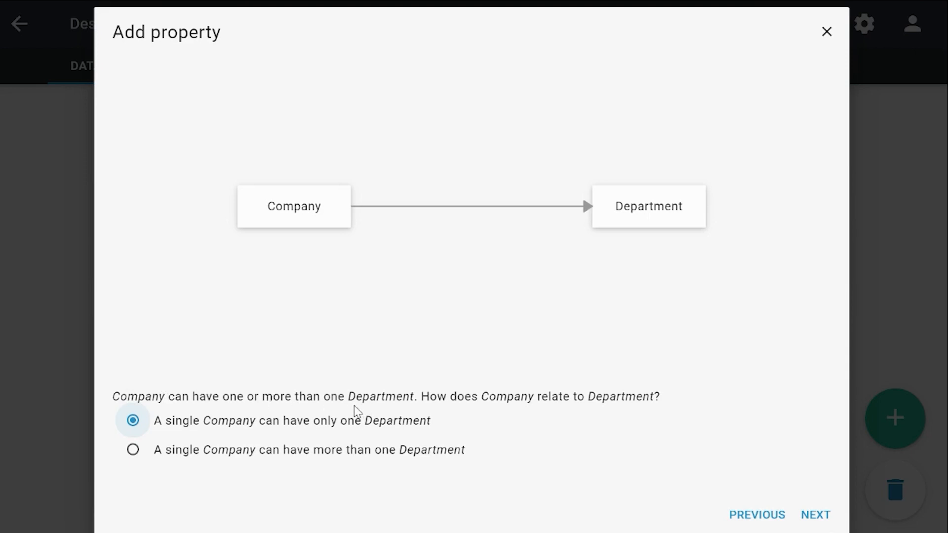
Relate each Company to more than one Department and each Department to only one Company, naming the Department-side property "Company".
click(265, 456)
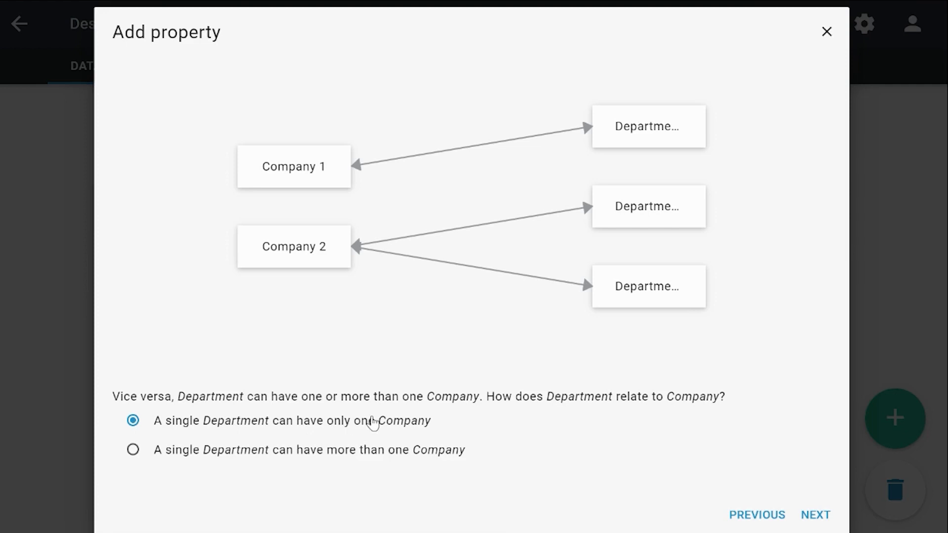
click(820, 517)
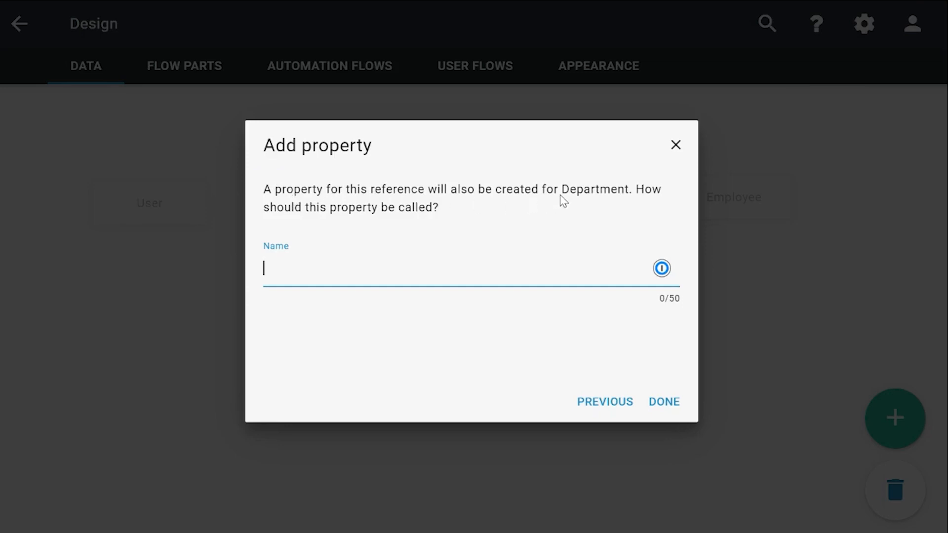
text(ompany)
click(661, 408)
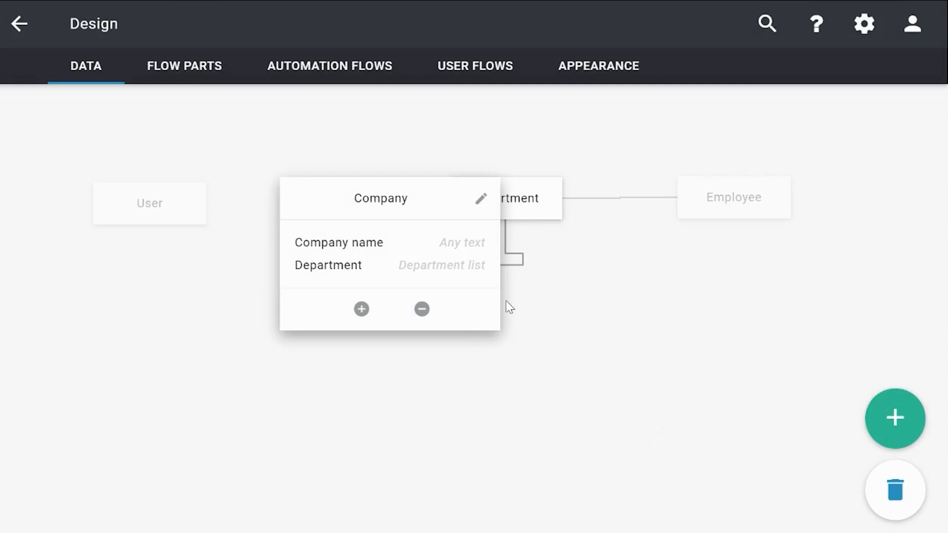
Move the Department item below and between the Company and Employee items, and review its properties.
click(537, 214)
drag(536, 214, 626, 380)
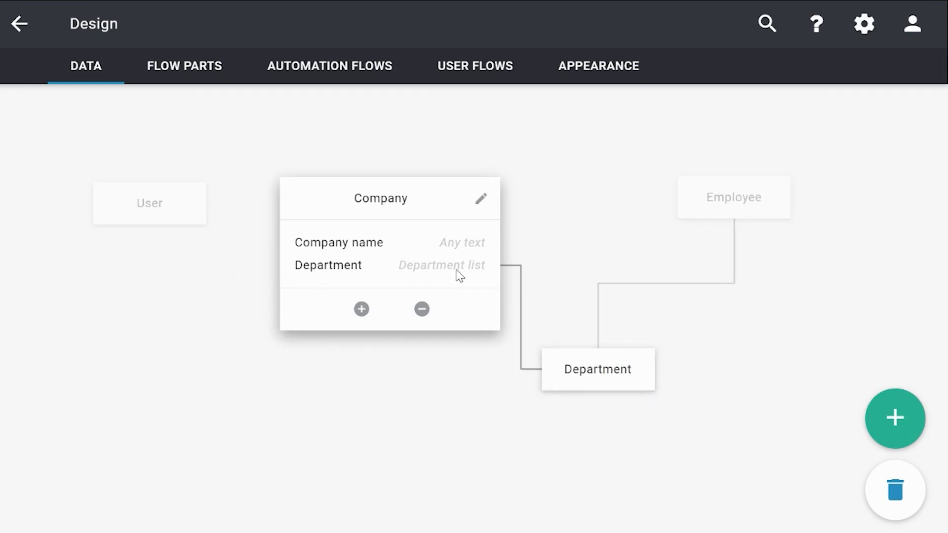
click(576, 376)
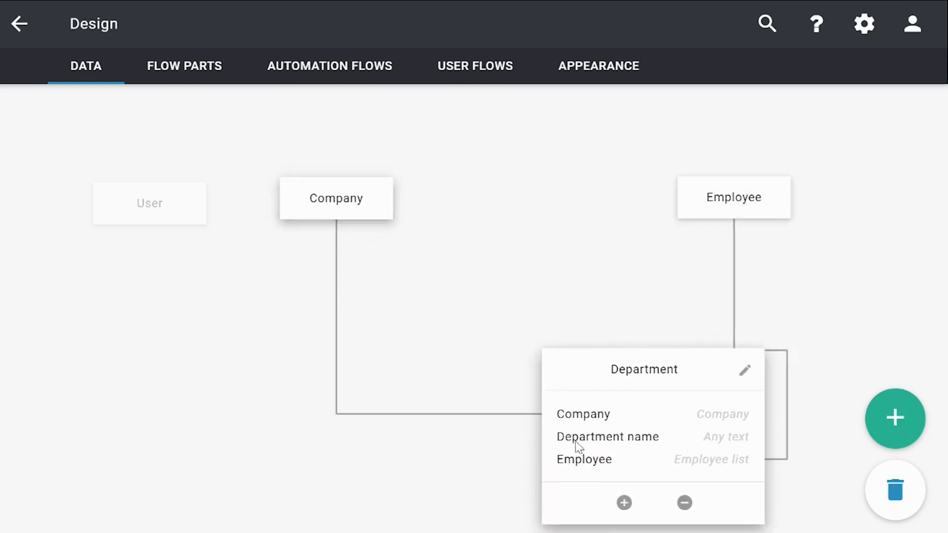
drag(602, 369, 508, 292)
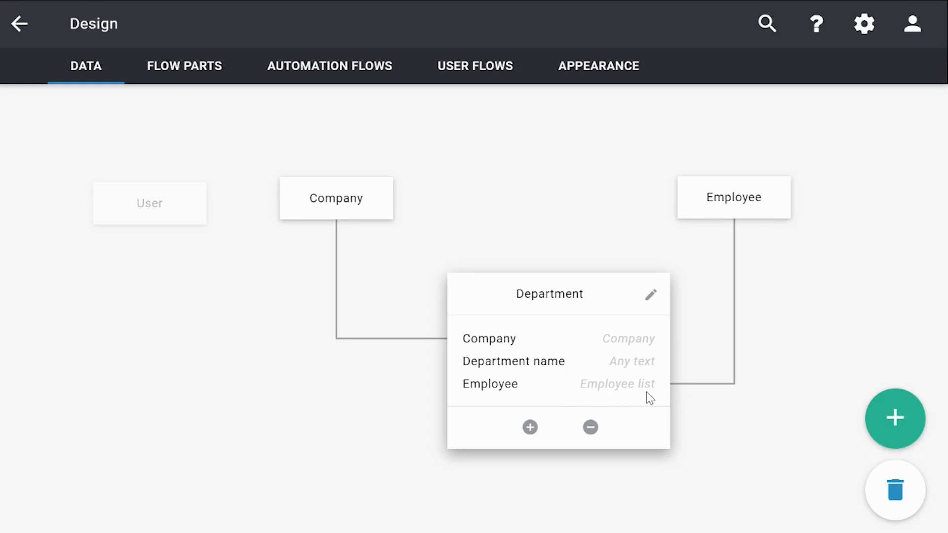
click(258, 426)
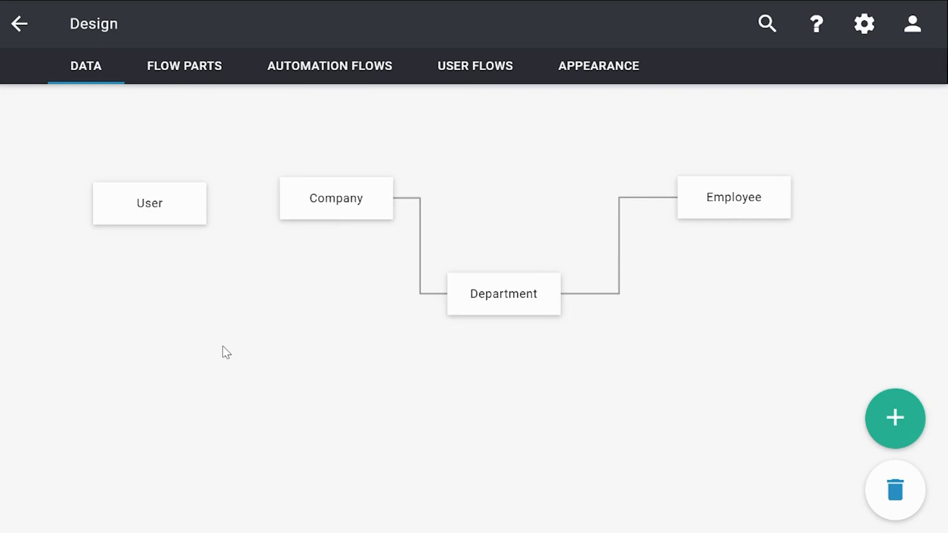
Start a wizard-built user flow of type "Overview, add, edit and delete data" for the Company data item.
click(483, 83)
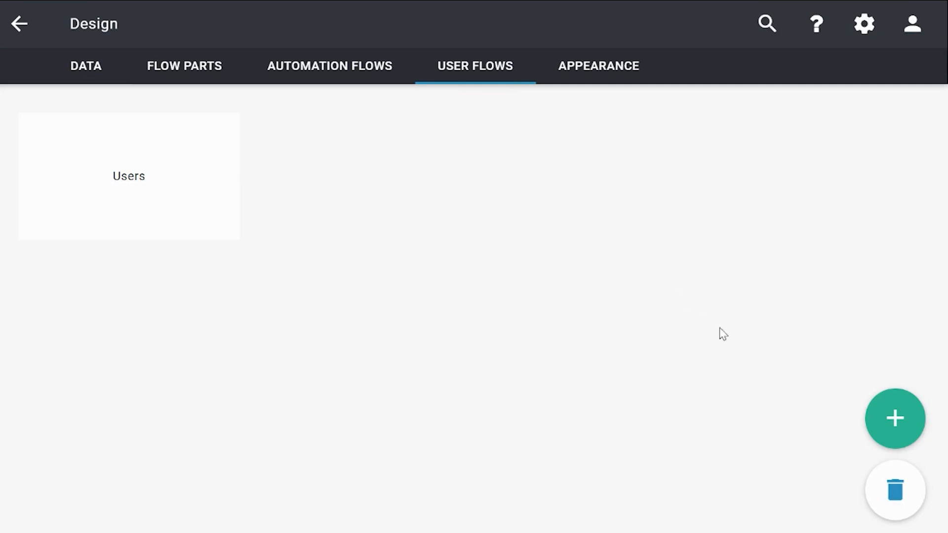
click(883, 420)
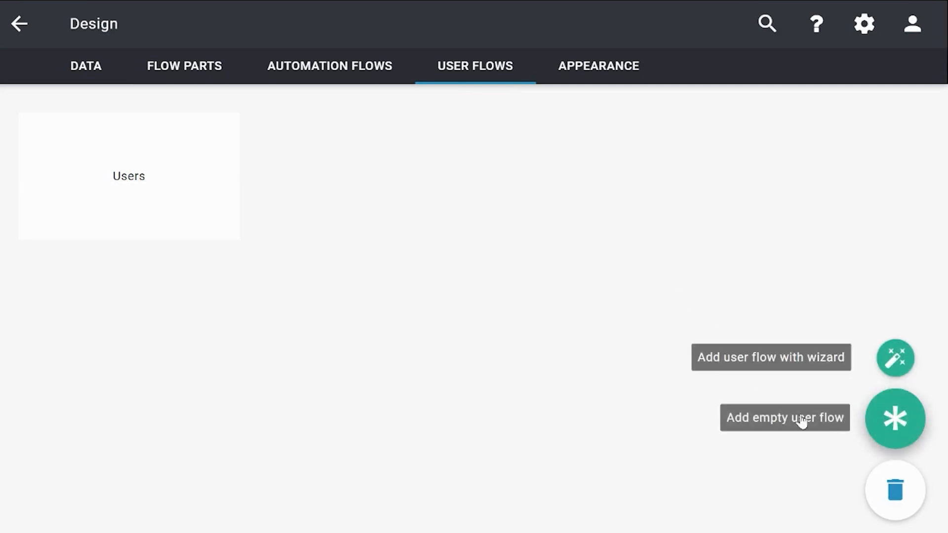
click(728, 364)
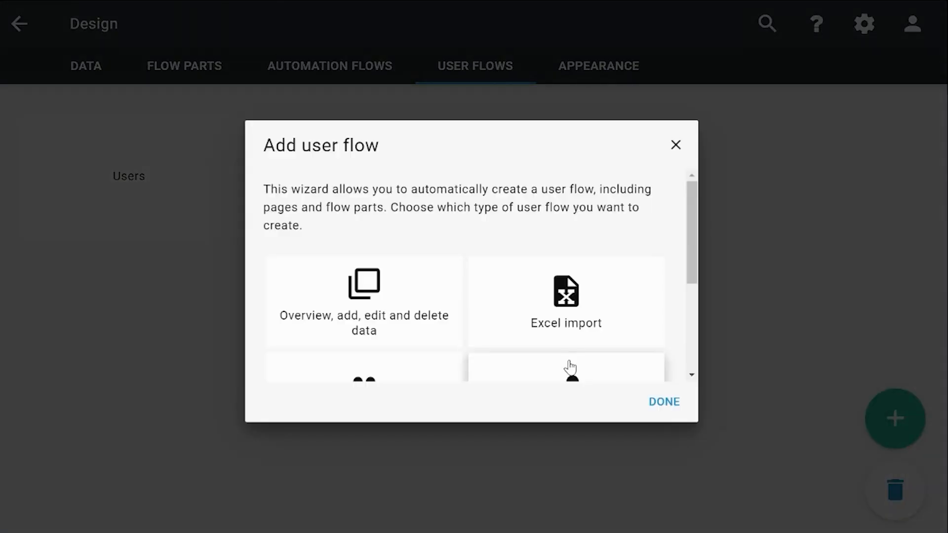
click(396, 307)
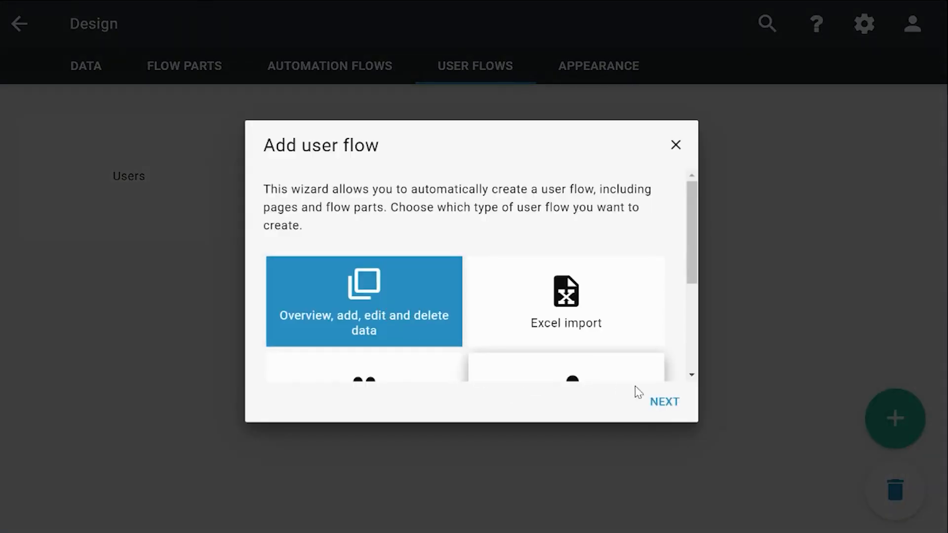
click(663, 408)
click(320, 232)
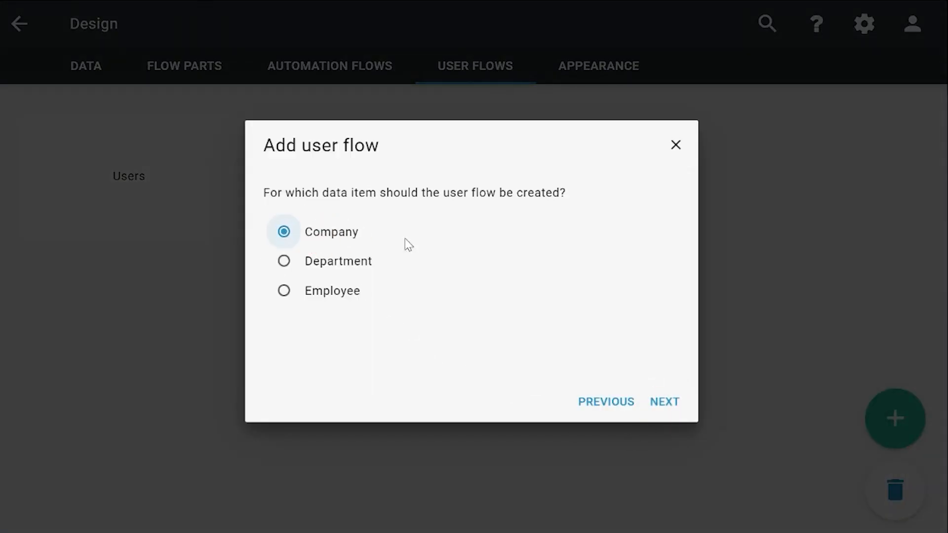
click(663, 402)
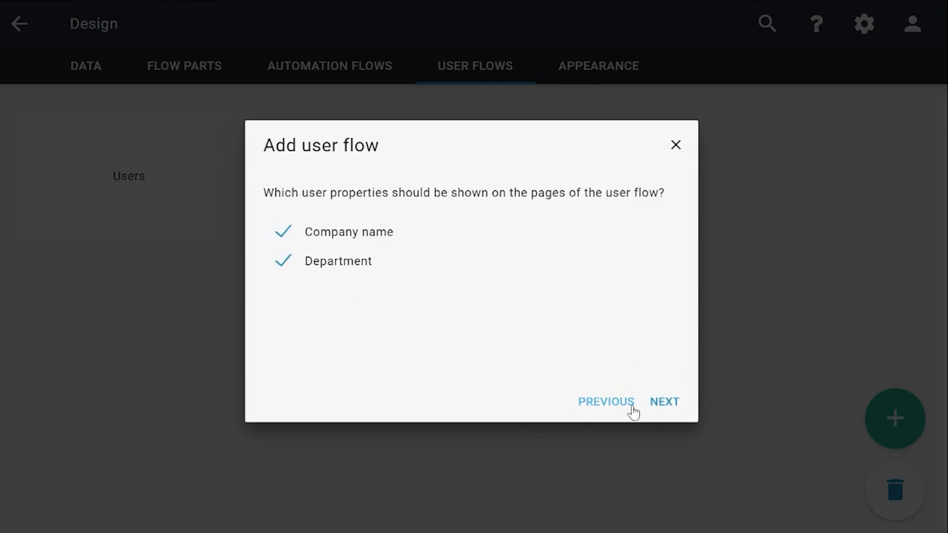
Show both Company name and Department on the user flow's pages, identifying Department by Department name.
click(663, 409)
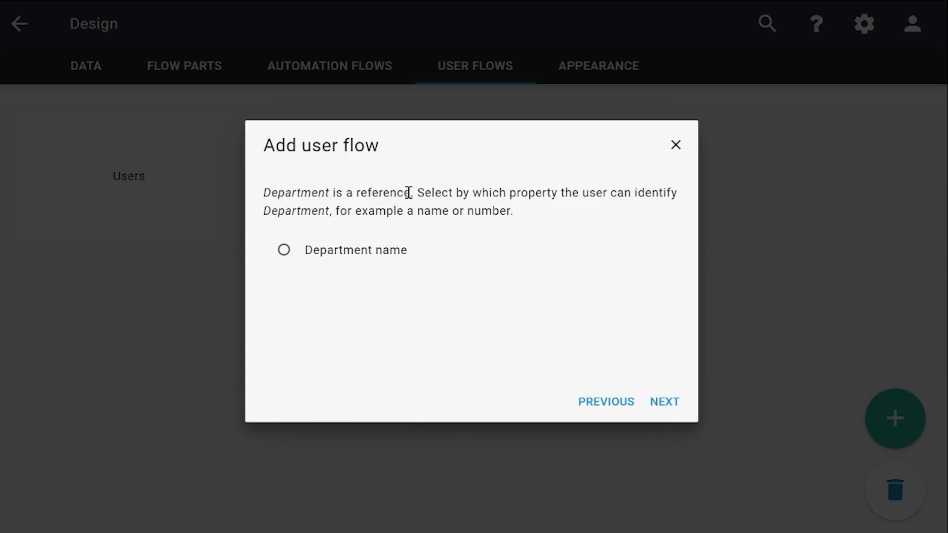
click(365, 258)
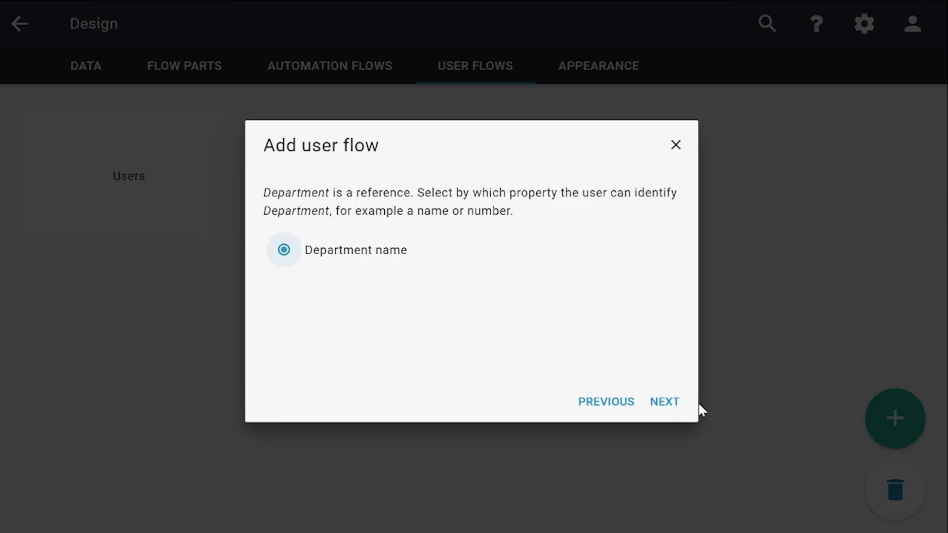
click(666, 404)
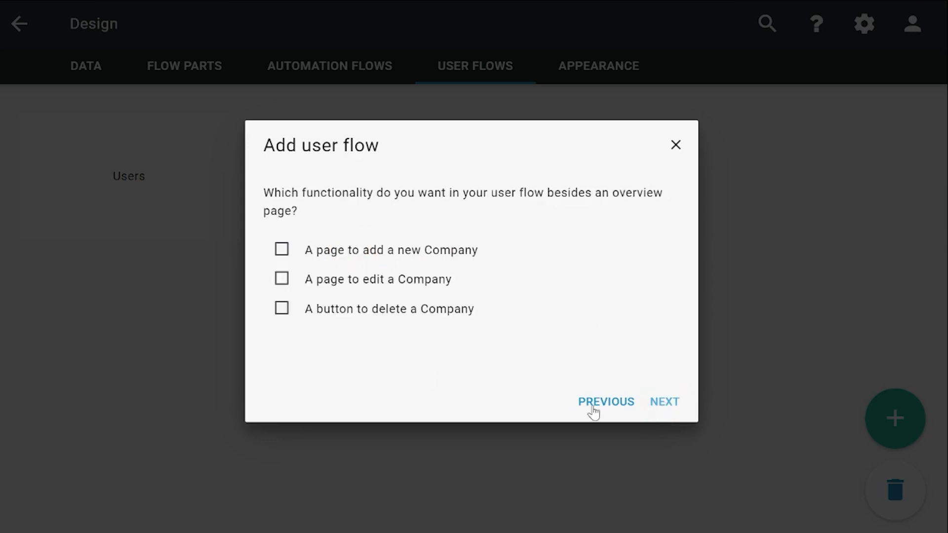
Include a page to add a new Company, a page to edit a Company and a button to delete a Company.
click(373, 249)
click(372, 287)
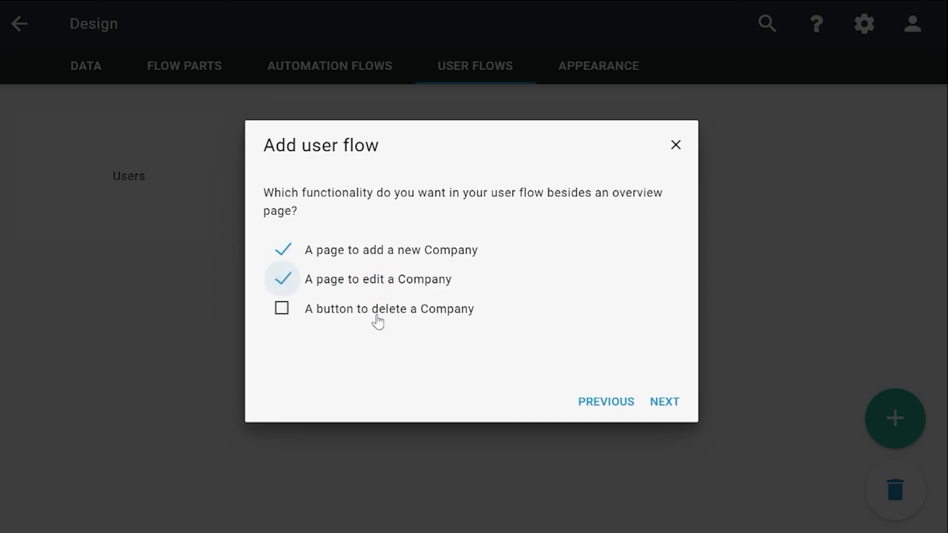
click(376, 312)
click(675, 404)
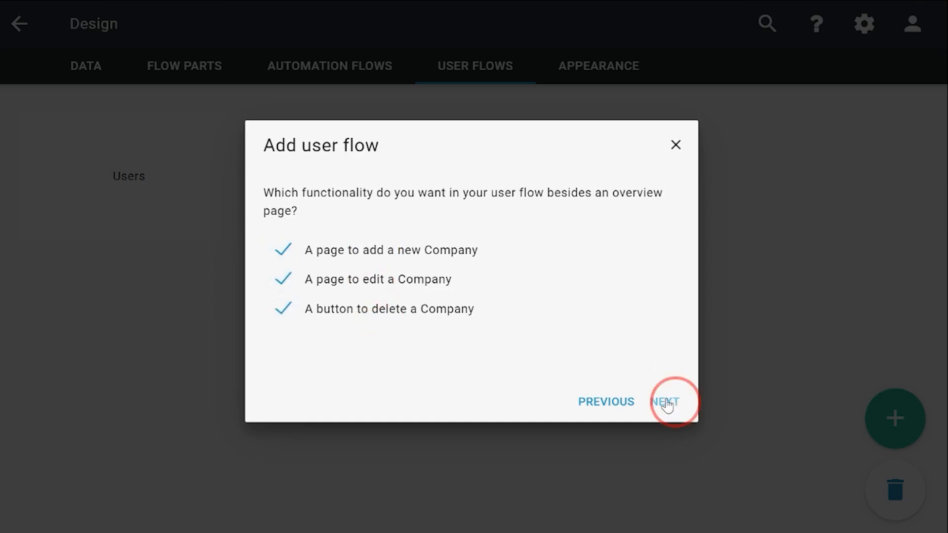
click(667, 407)
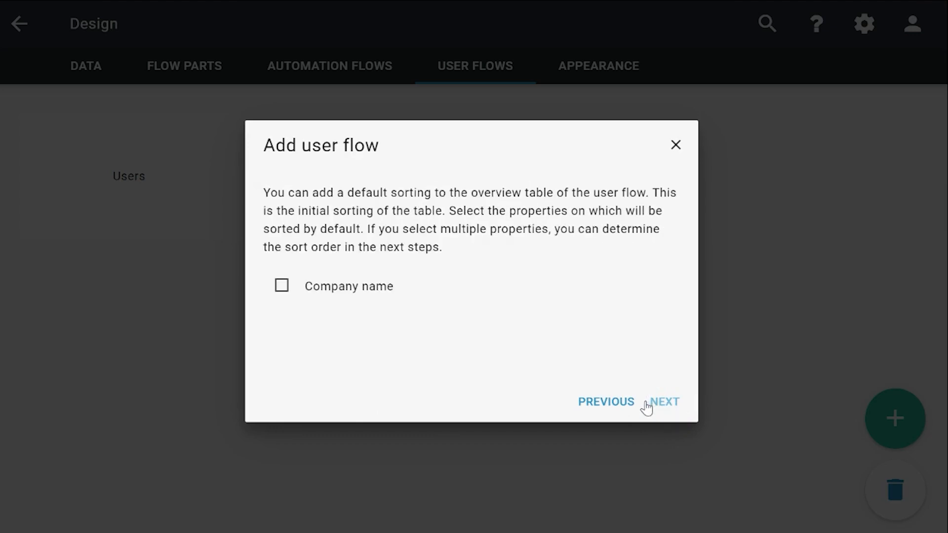
Sort the overview table by Company name from smallest to largest by default, and create the user flow as "Companies".
click(374, 291)
click(673, 410)
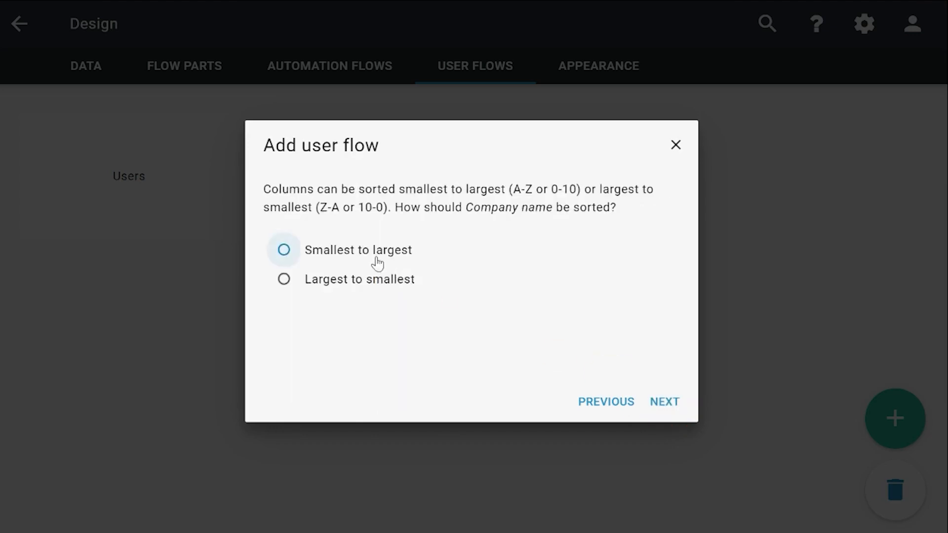
click(375, 261)
click(667, 406)
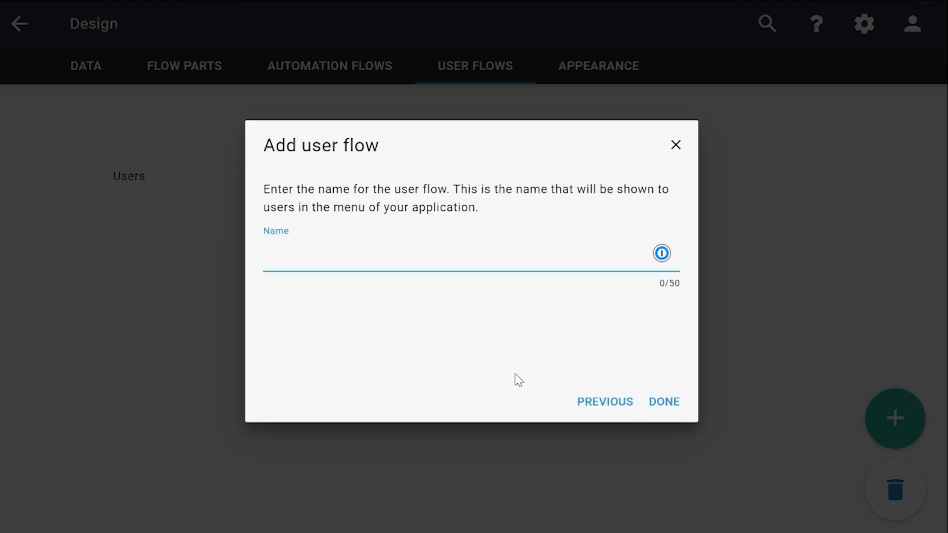
text(A)
text(Companies)
click(667, 402)
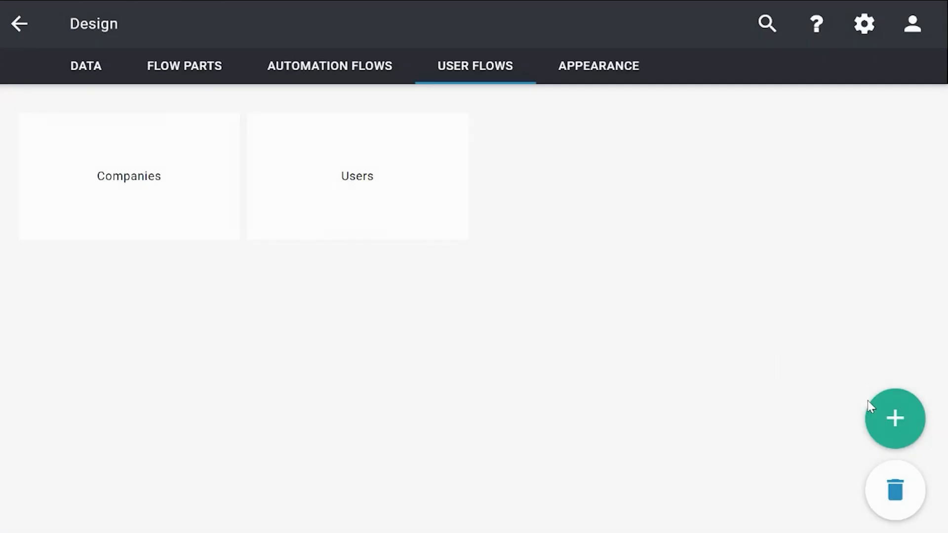
Start another wizard-built user flow of type "Overview, add, edit and delete data" for the Department data item.
mouse_move(869, 405)
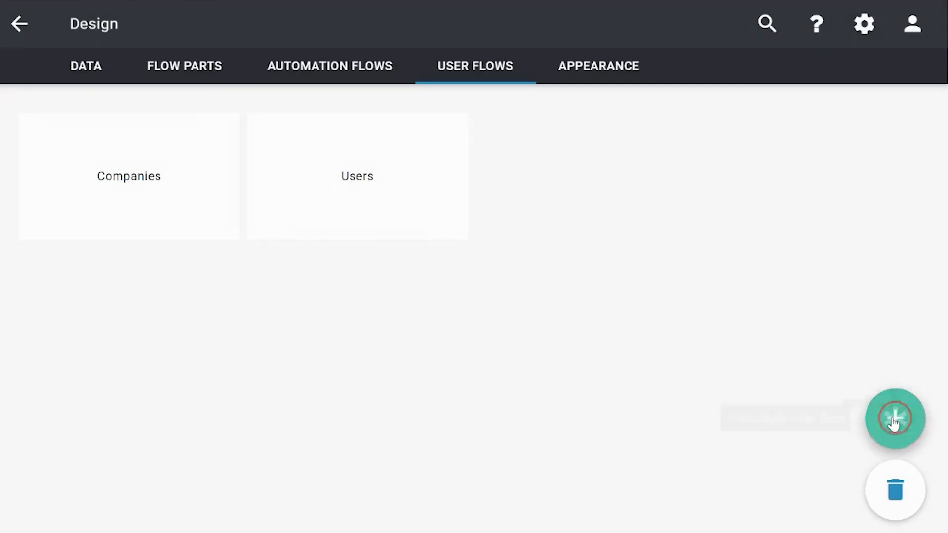
click(766, 359)
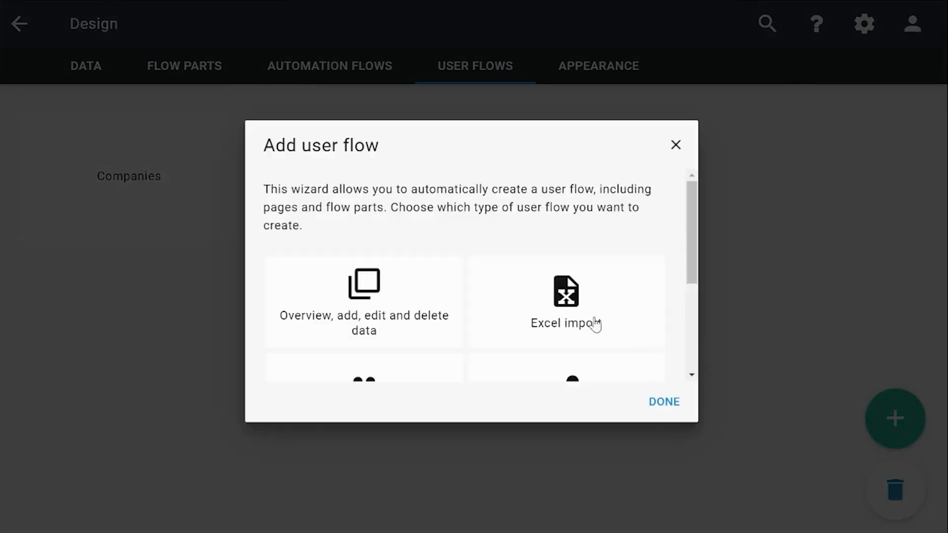
click(419, 314)
click(661, 402)
click(348, 261)
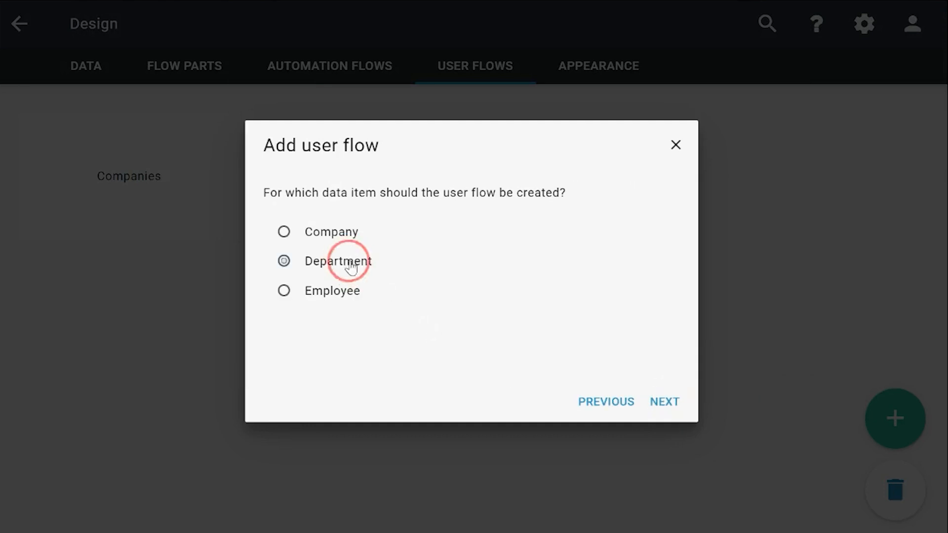
click(663, 403)
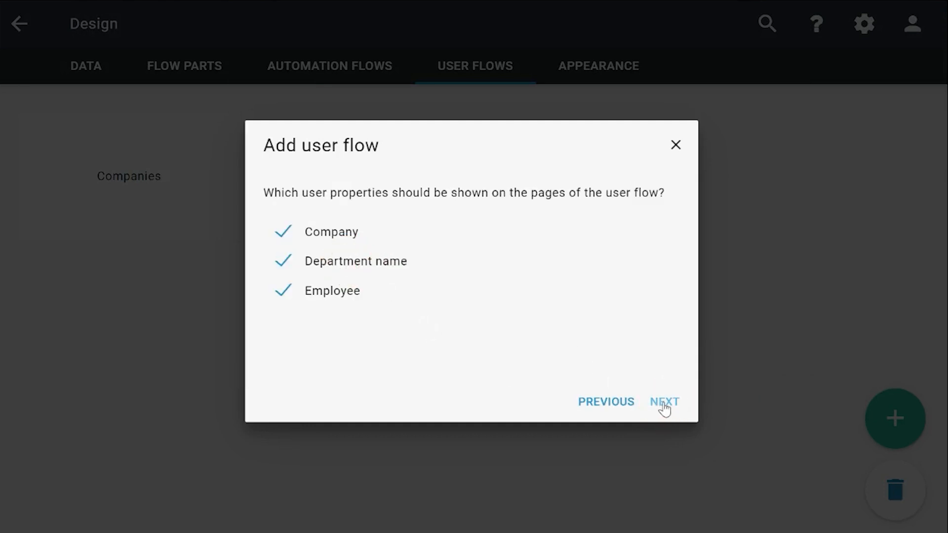
Show Company, Department name and Employee on the user flow's pages, identifying Company by Company name and Employee by Employee name.
click(666, 404)
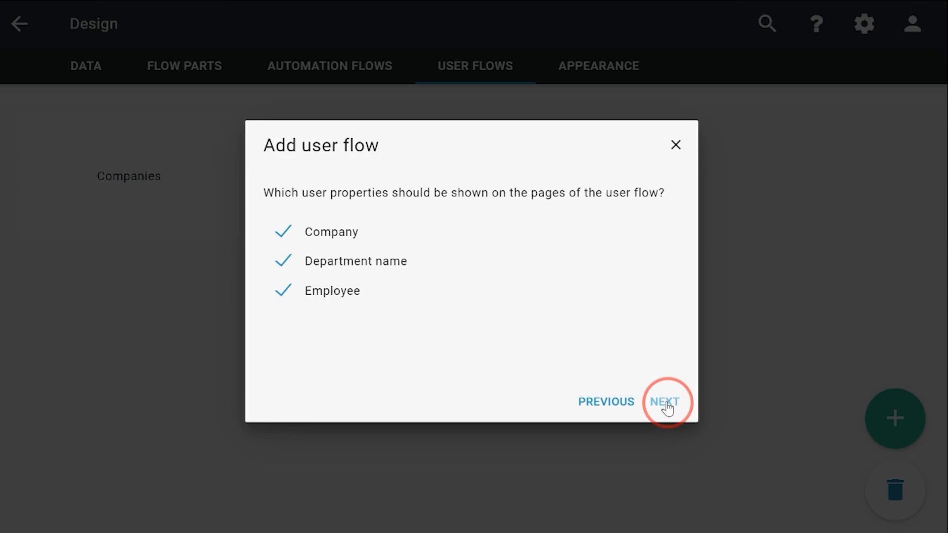
click(666, 404)
click(353, 261)
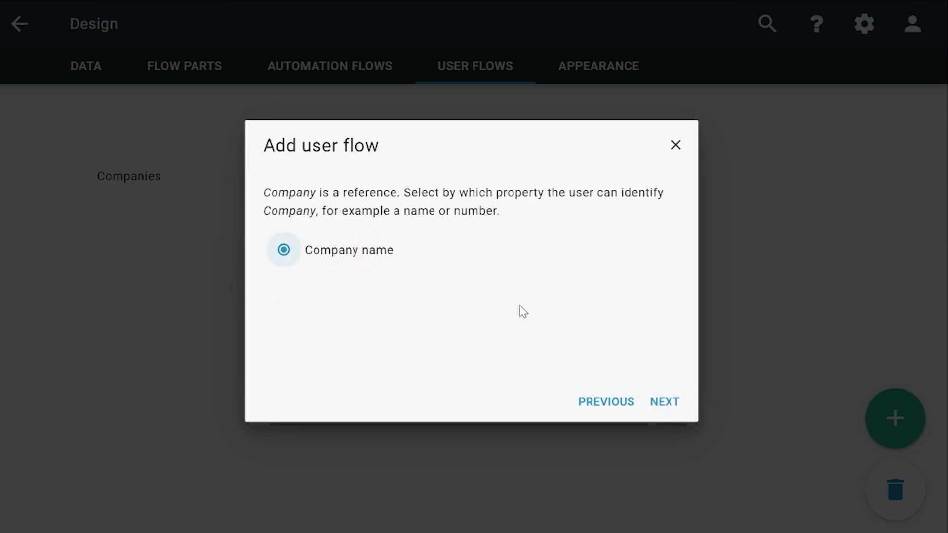
click(670, 406)
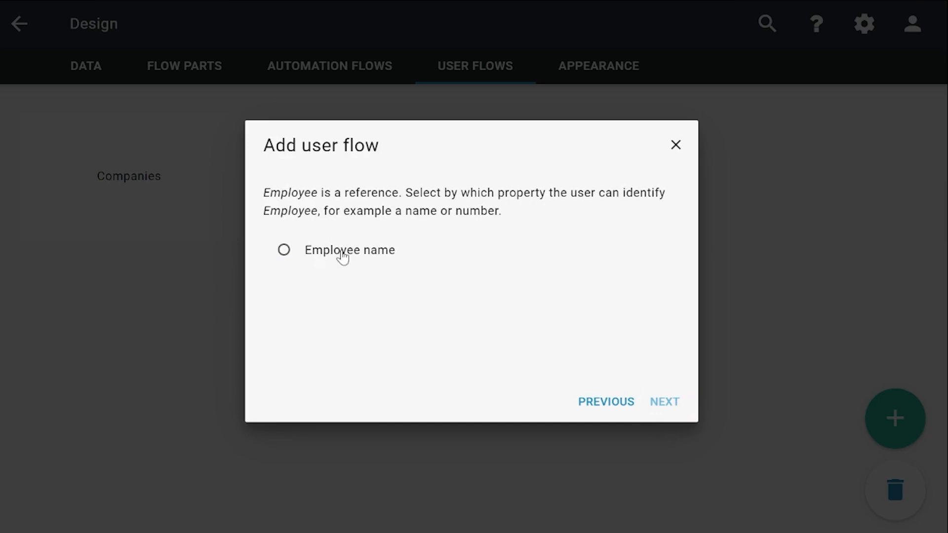
click(342, 257)
click(673, 407)
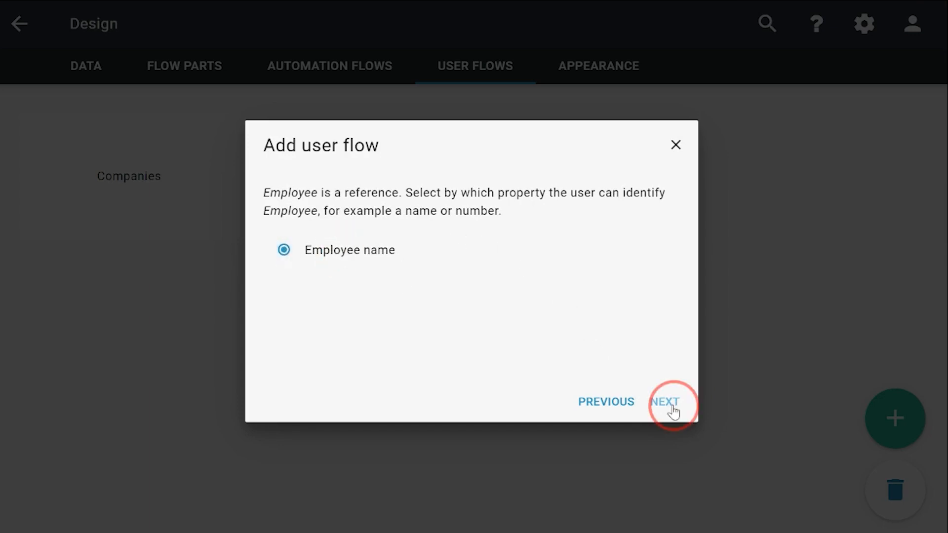
Include a page to add a new Department, a page to edit a Department and a button to delete a Department, keeping the property order.
click(393, 250)
click(395, 280)
click(397, 303)
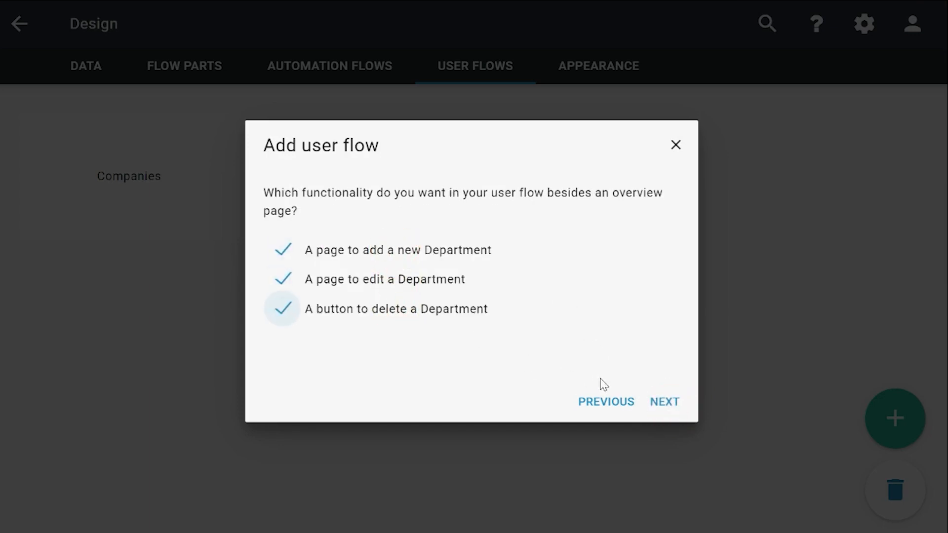
click(671, 408)
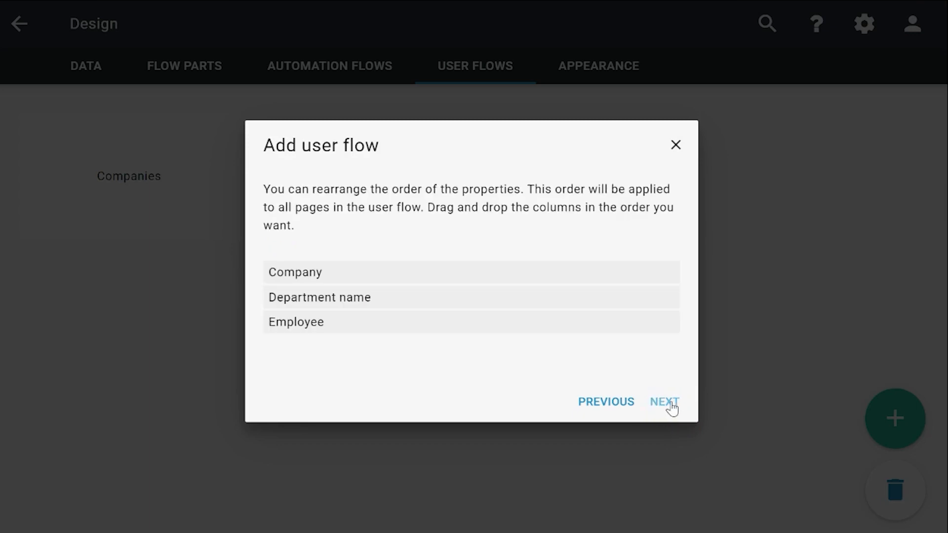
click(673, 408)
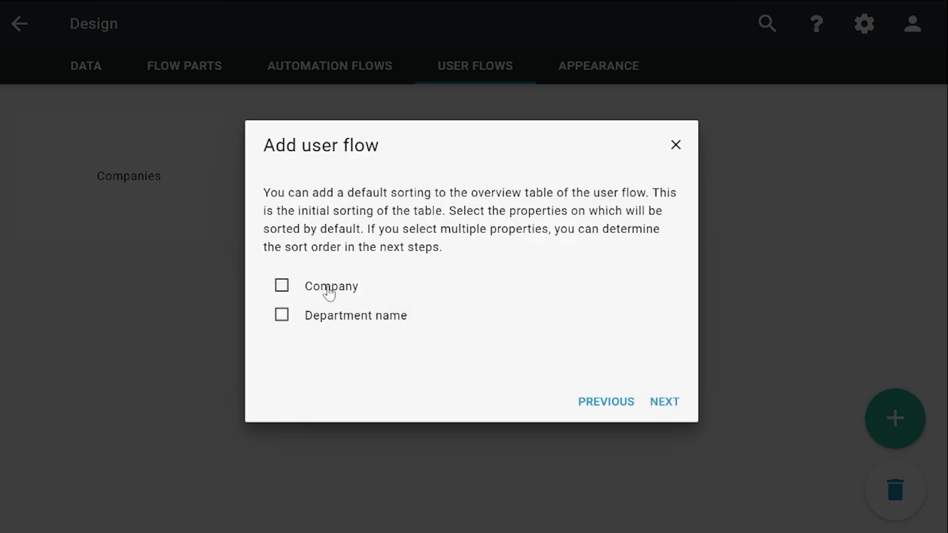
Sort the Department overview table by default on Company and Department name, both from smallest to largest.
click(328, 289)
click(328, 317)
click(657, 408)
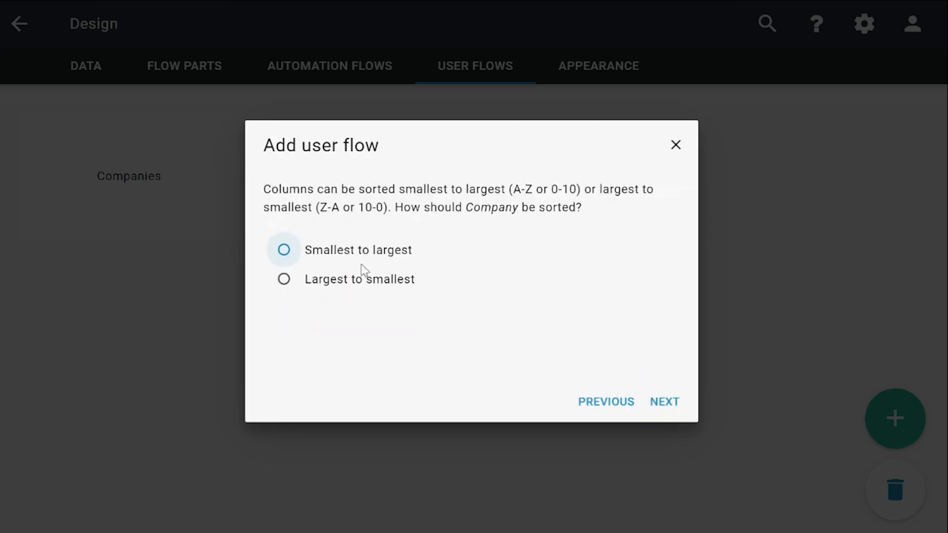
click(354, 252)
click(658, 404)
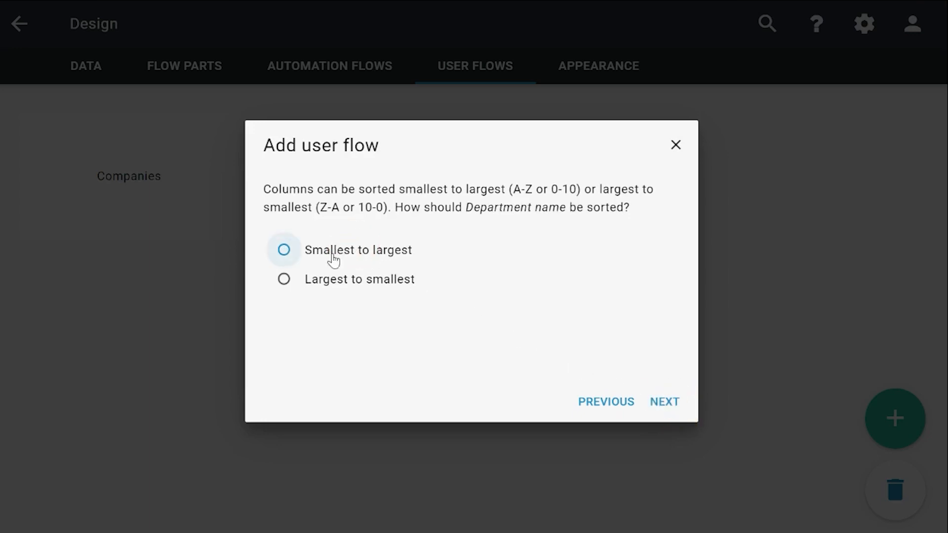
click(336, 252)
click(662, 402)
Keep Company ahead of Department name in the sort order and create the user flow as "Department".
click(664, 405)
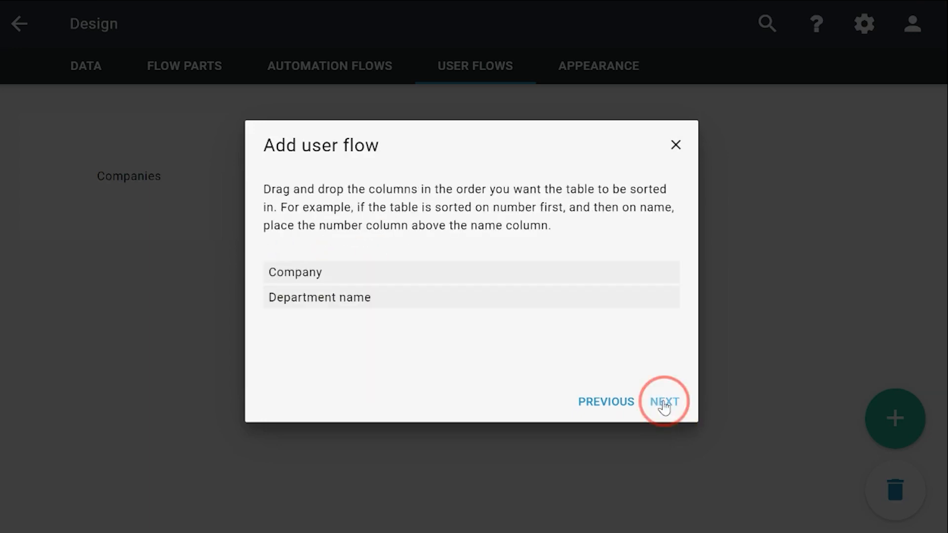
text(Depaert)
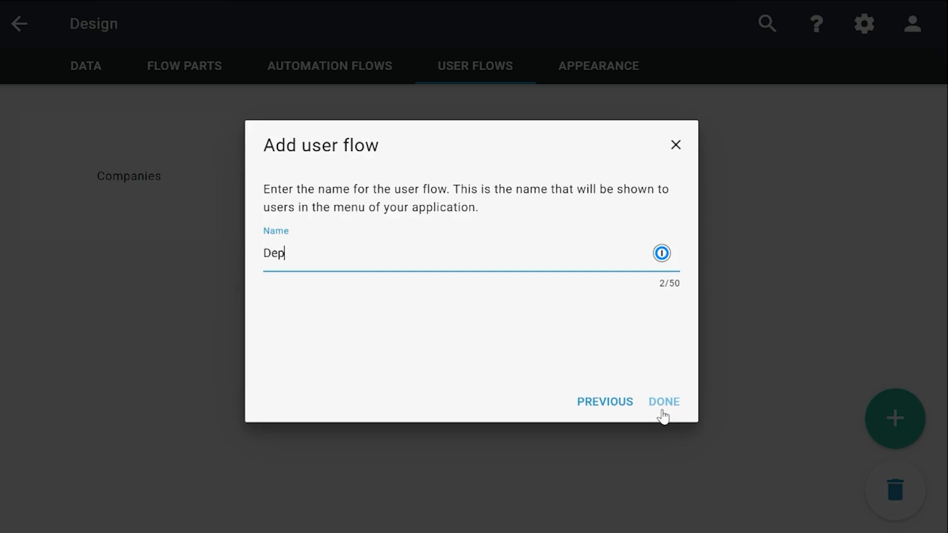
text(ment)
click(663, 410)
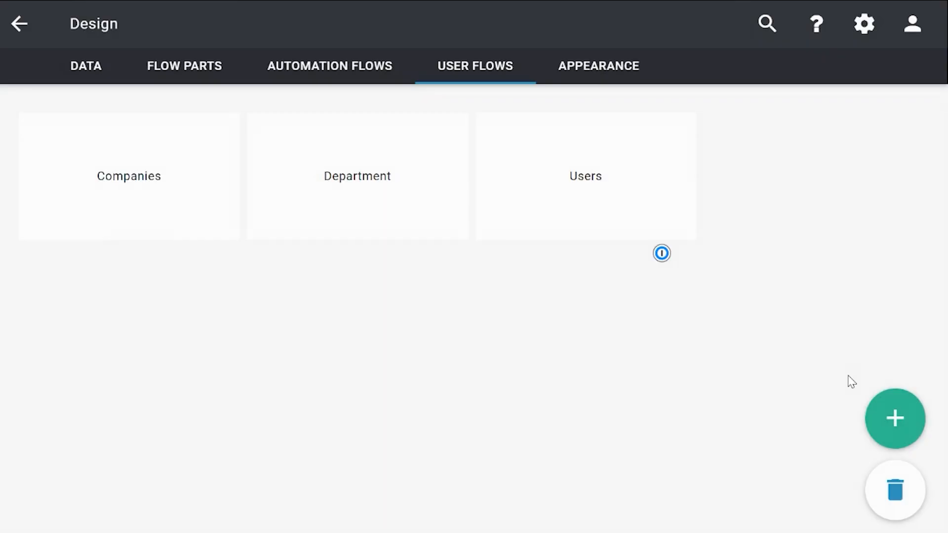
Start another wizard-built user flow of type "Overview, add, edit and delete data" for the Employee data item.
click(893, 424)
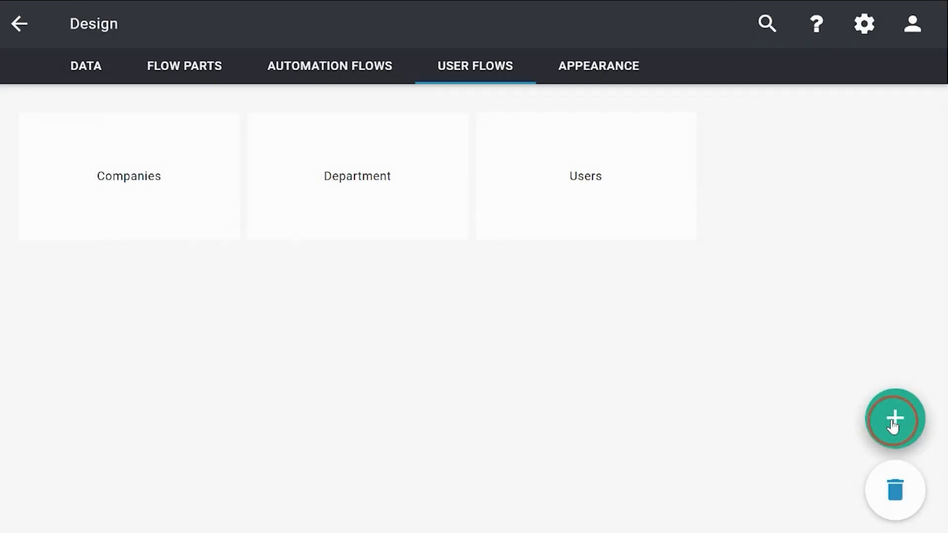
click(768, 369)
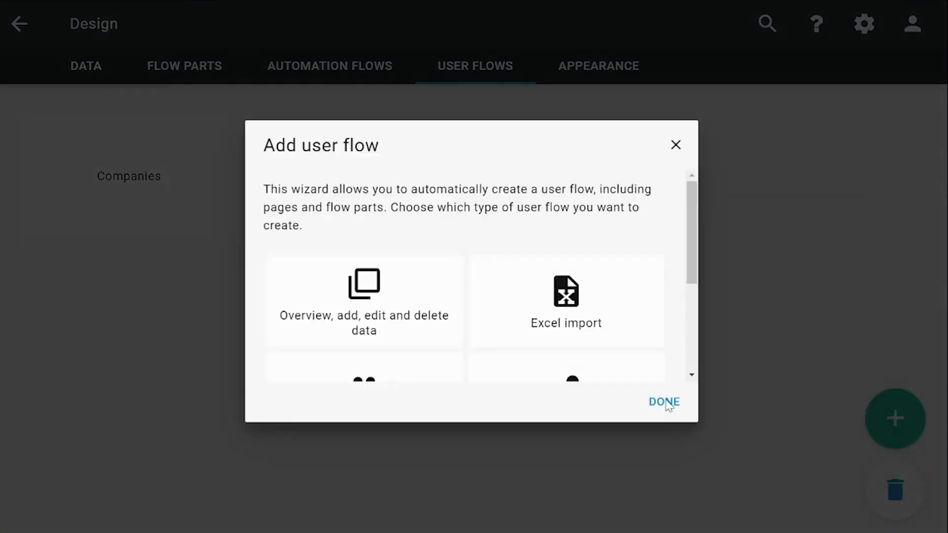
click(364, 265)
click(660, 401)
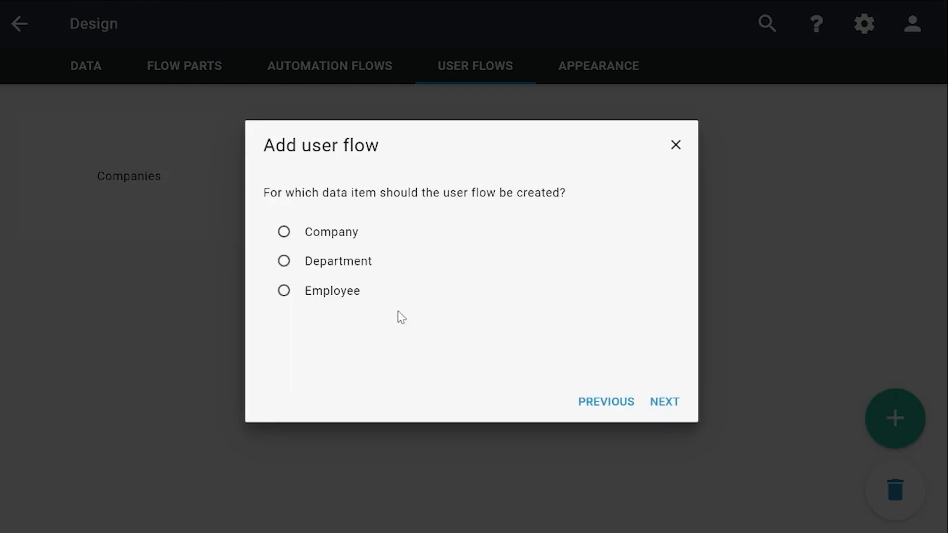
click(356, 297)
click(667, 402)
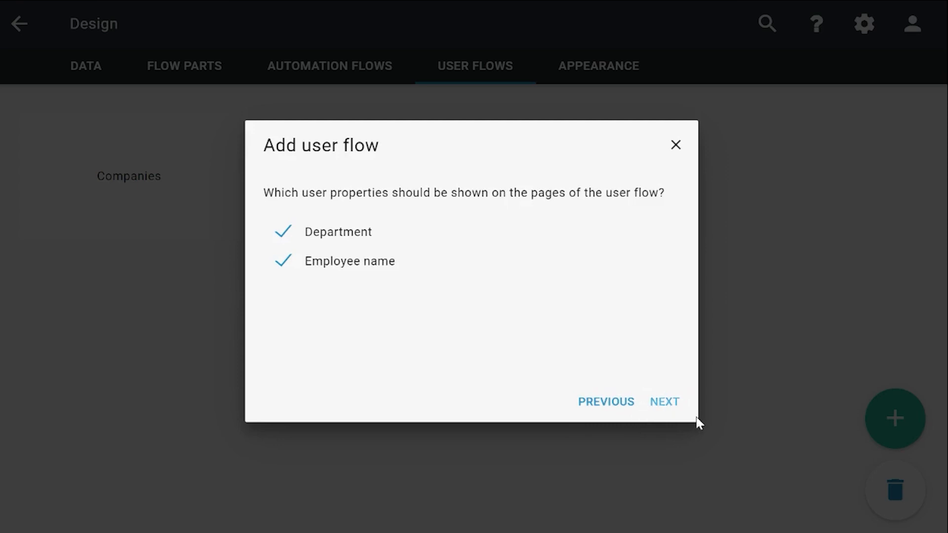
Show Department and Employee name on the user flow's pages, identifying Department by Department name.
click(668, 403)
click(375, 253)
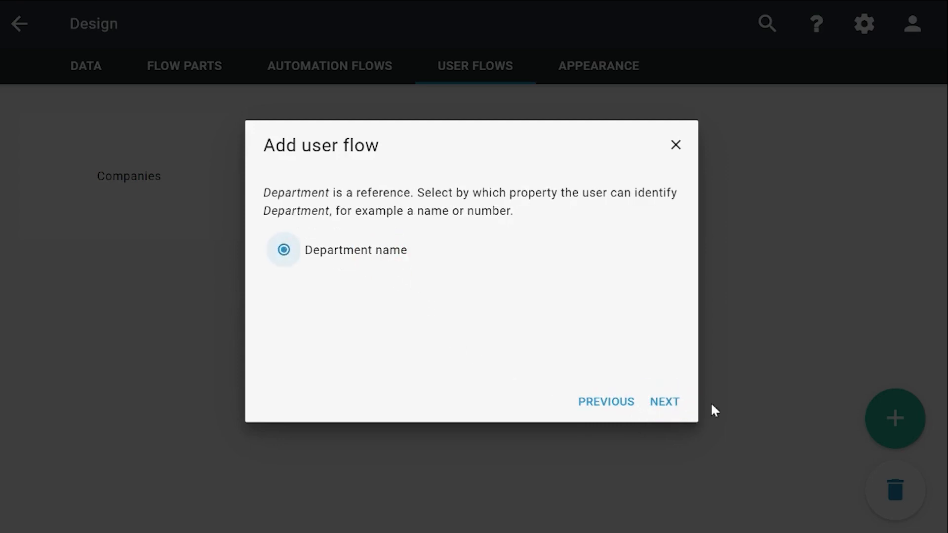
click(666, 403)
Include a page to add a new Employee, a page to edit a Employee and a button to delete a Employee, keeping the property order.
click(438, 253)
click(427, 282)
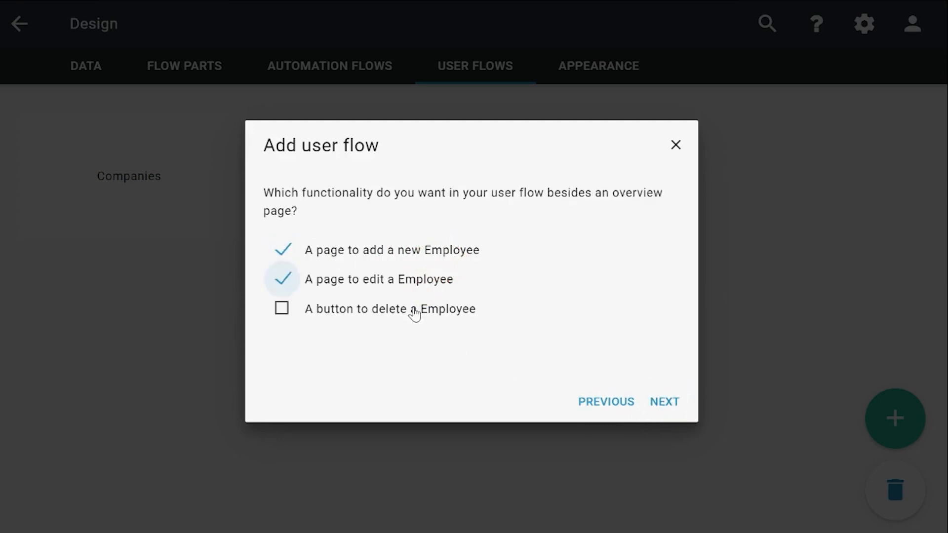
click(415, 310)
click(667, 392)
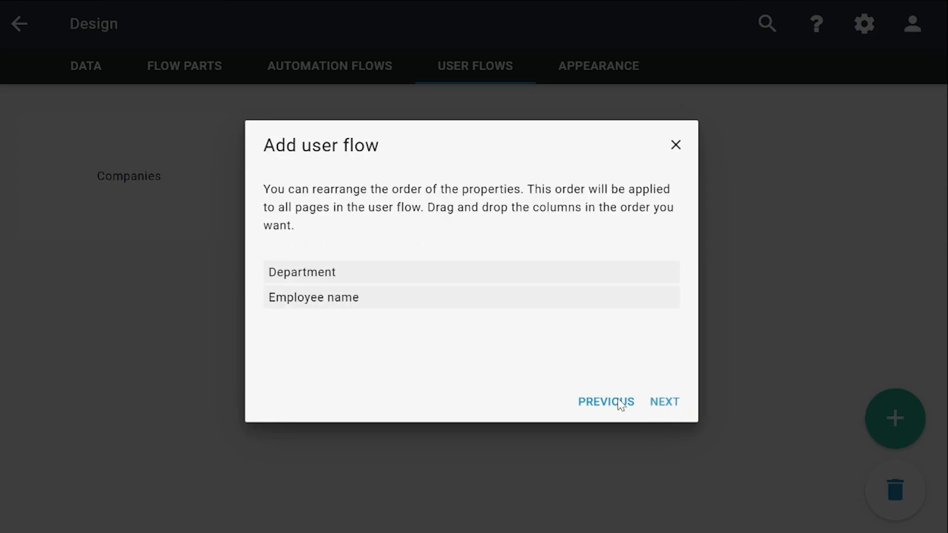
click(666, 403)
Sort the Employee overview table by default on Department and Employee name, both from smallest to largest.
click(362, 293)
click(674, 409)
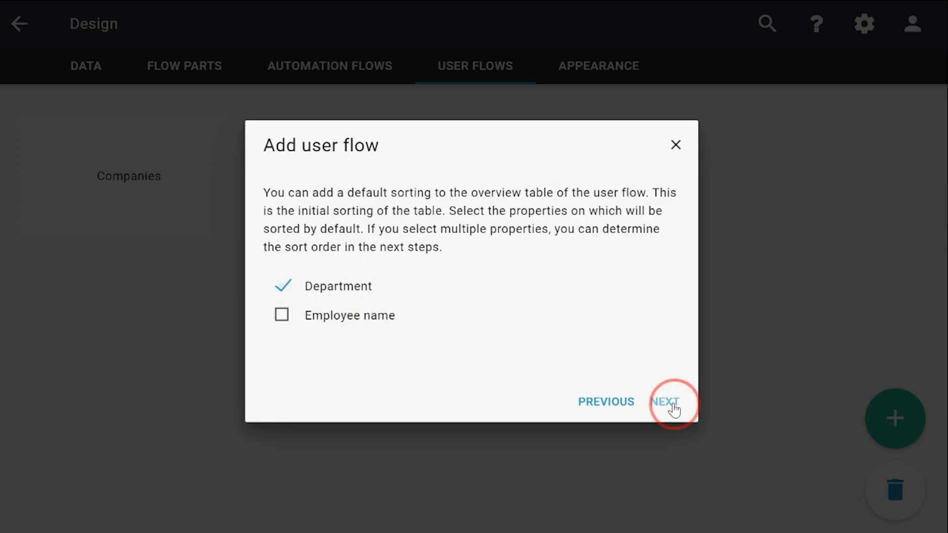
click(332, 313)
click(668, 405)
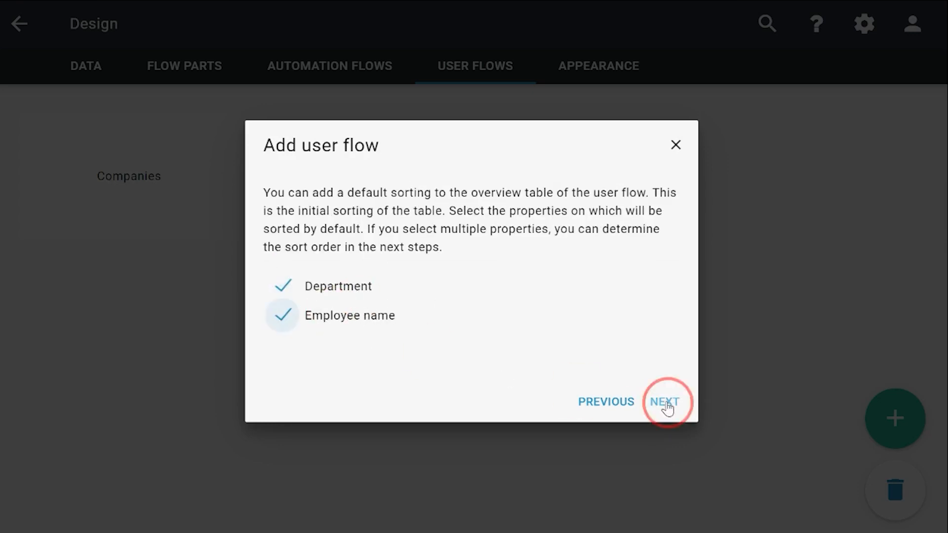
click(400, 253)
click(661, 403)
click(346, 253)
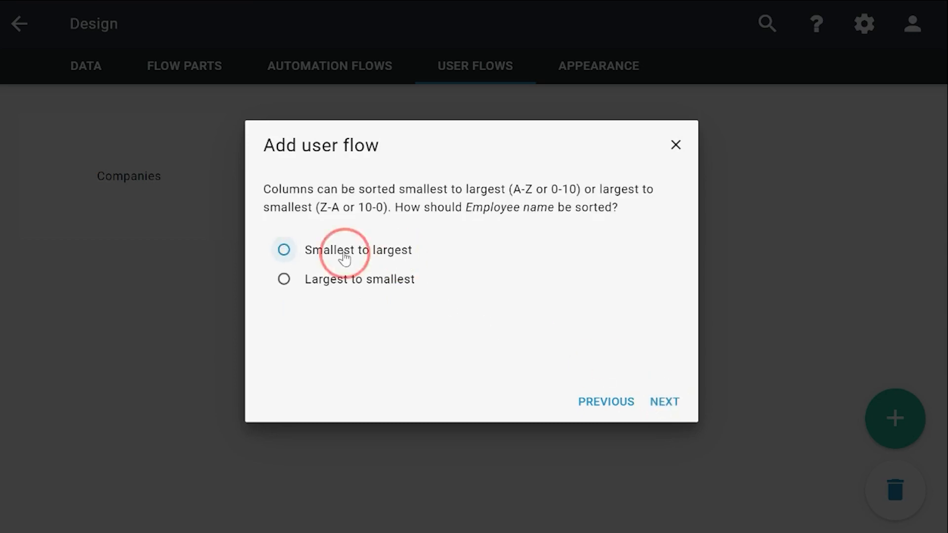
click(661, 404)
Keep Department ahead of Employee name in the sort order and create the user flow as "Employees".
click(666, 407)
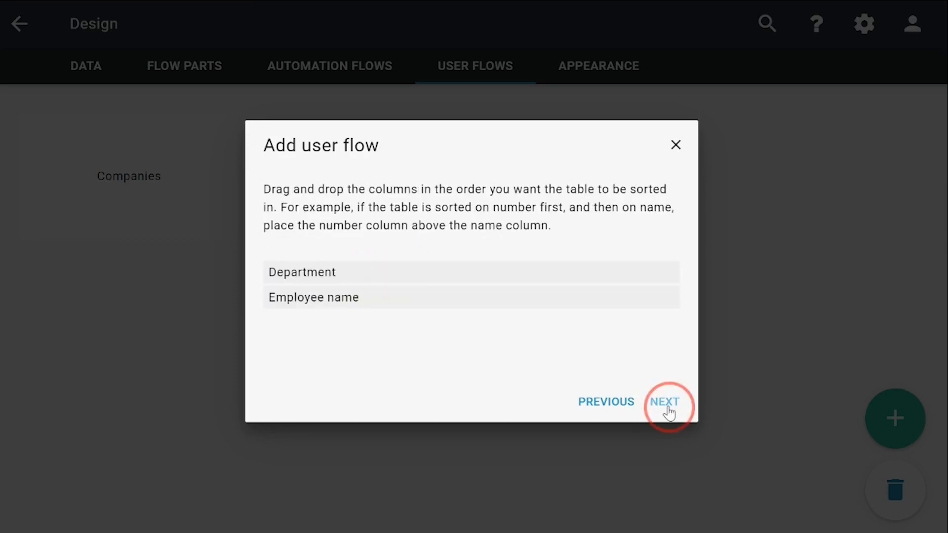
text(Employees)
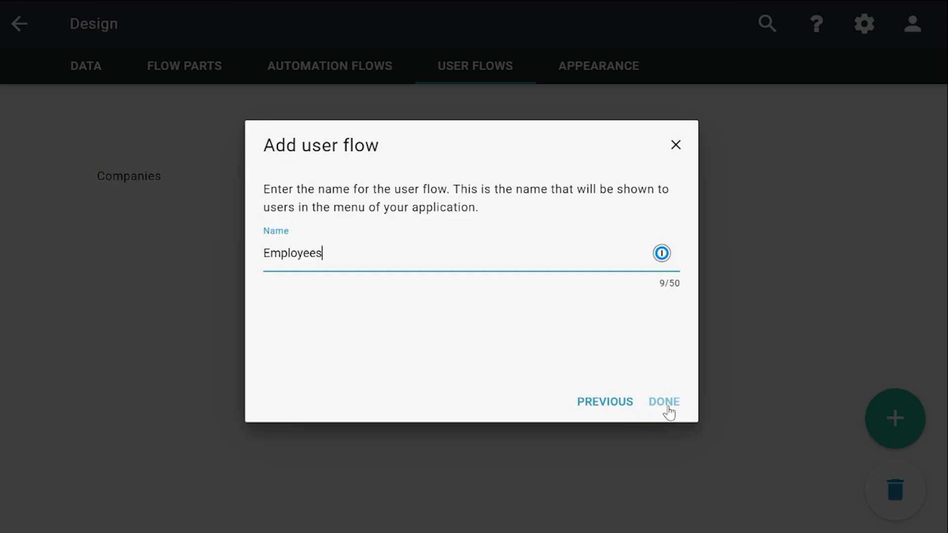
click(664, 402)
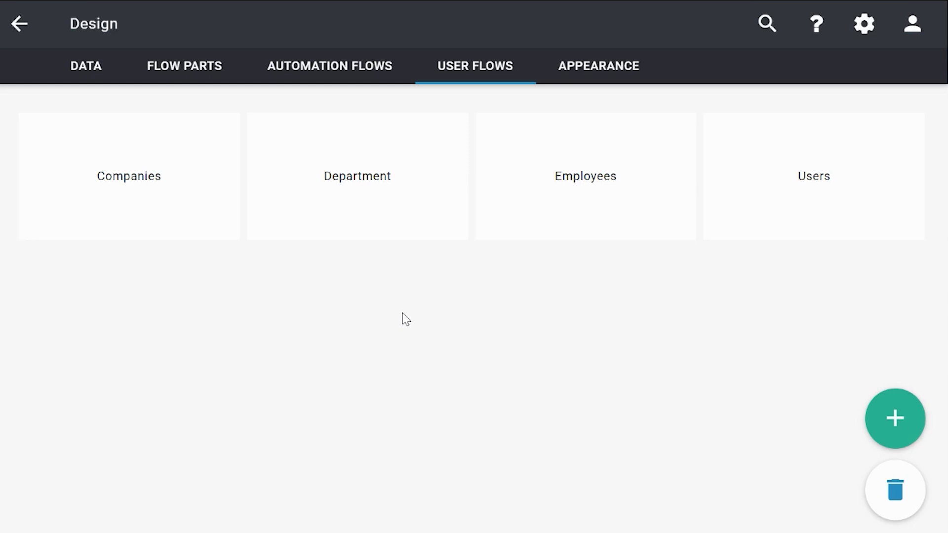
Add an empty user flow and rename it "Link it all together".
click(876, 427)
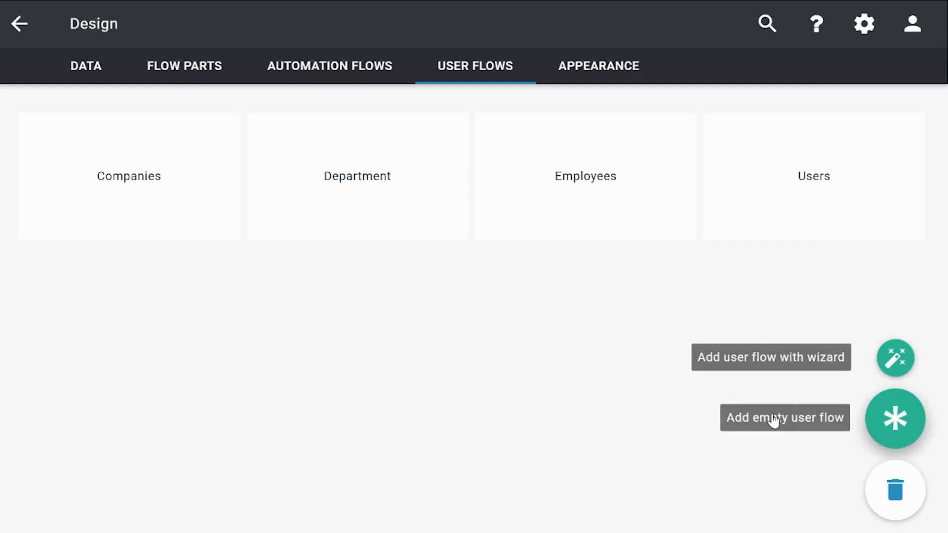
click(767, 420)
click(787, 423)
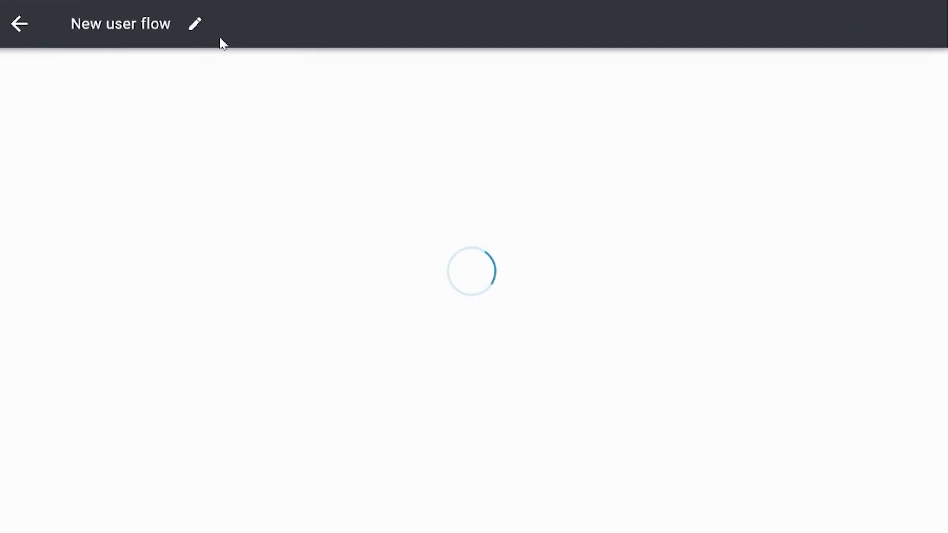
click(195, 30)
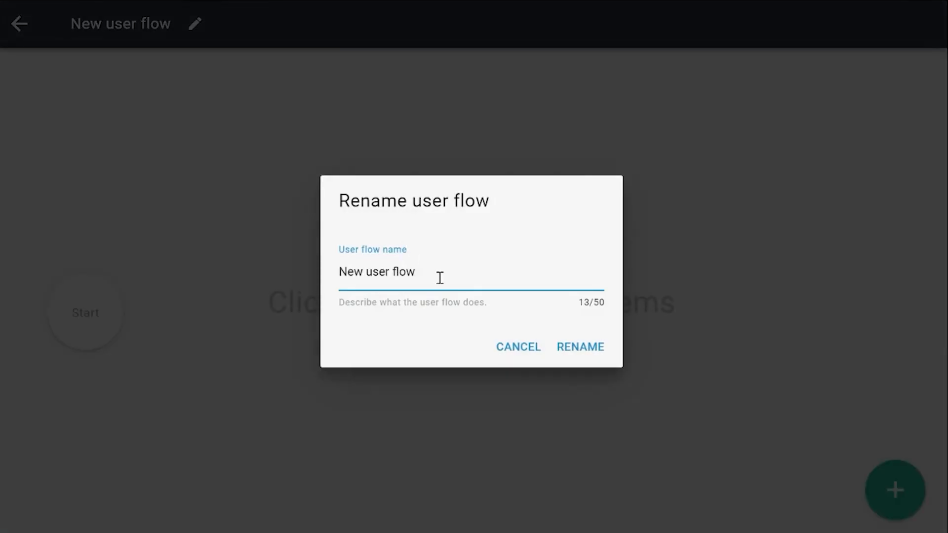
drag(440, 278, 302, 275)
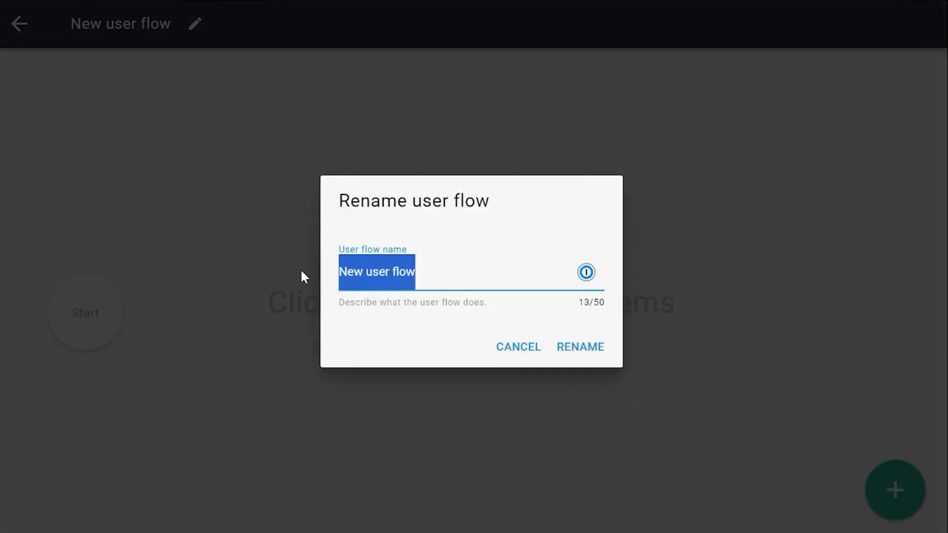
text(Link it all together)
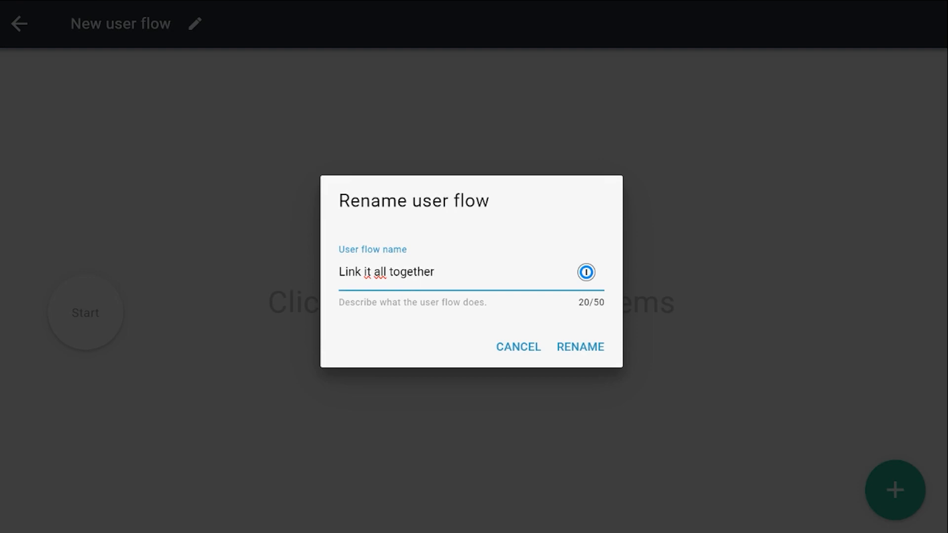
click(592, 362)
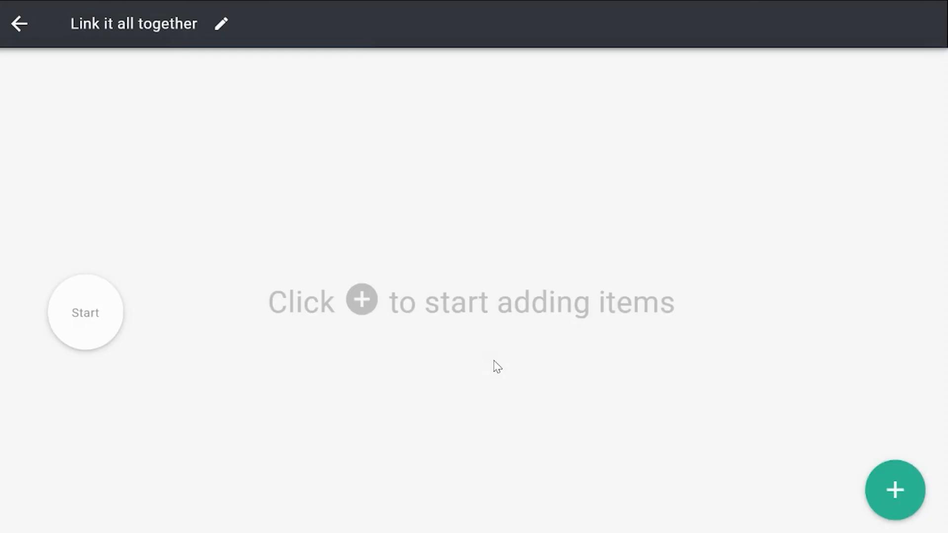
Add a page named "Linked together" as the first step after Start in the user flow.
click(882, 492)
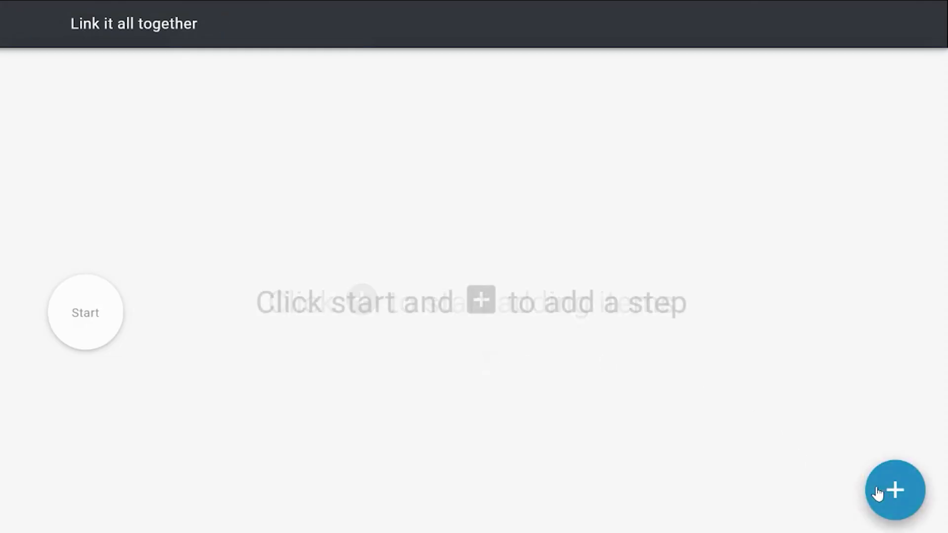
click(101, 316)
click(195, 312)
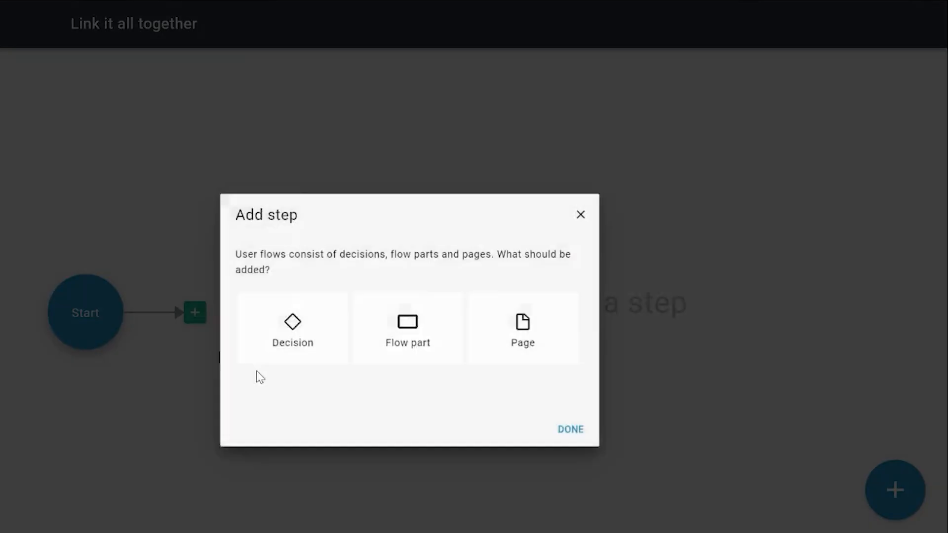
click(578, 284)
click(662, 402)
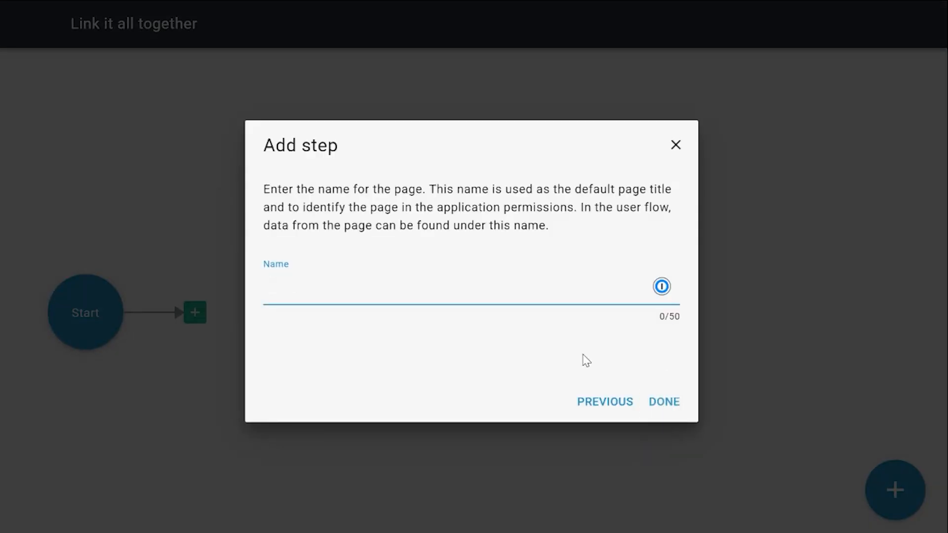
text(Linked together)
click(665, 403)
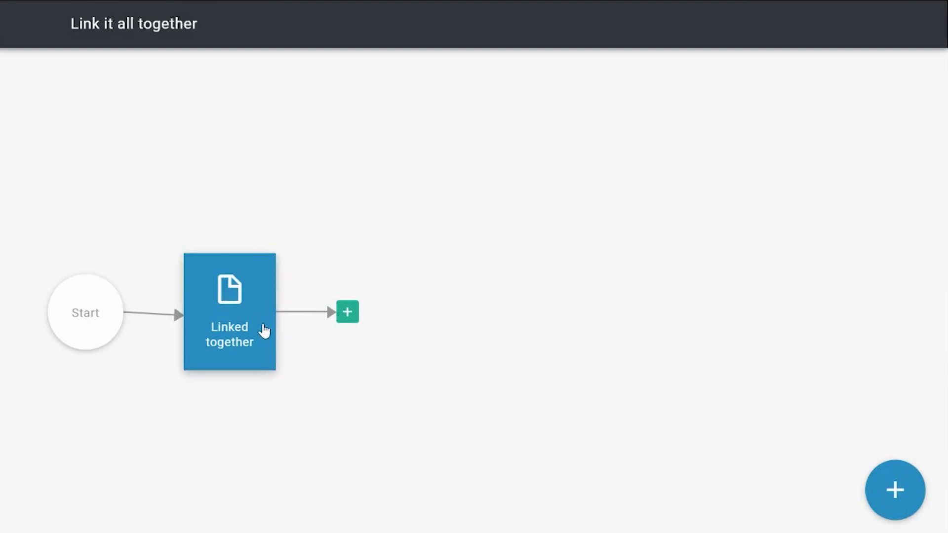
Move the "Linked together" page step farther from Start in the user flow and open the page for editing.
drag(264, 325, 345, 328)
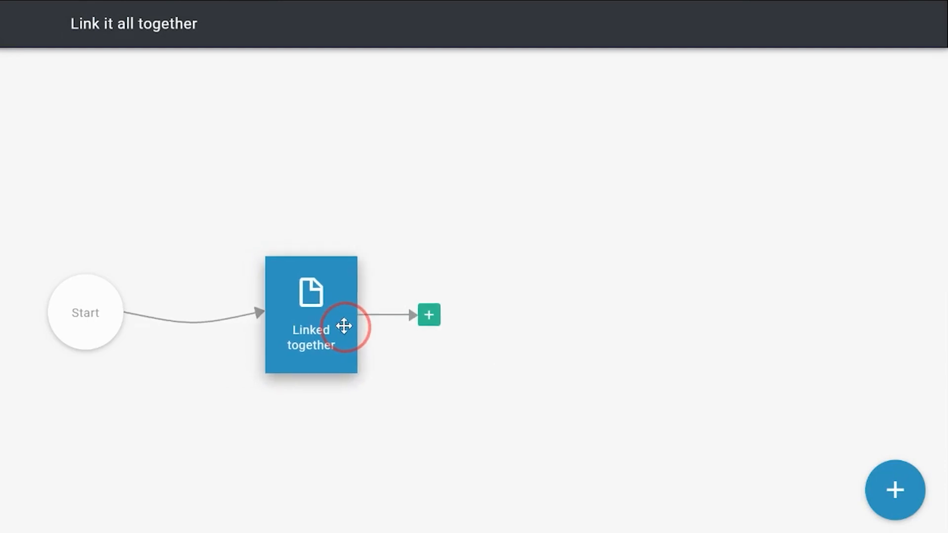
click(881, 485)
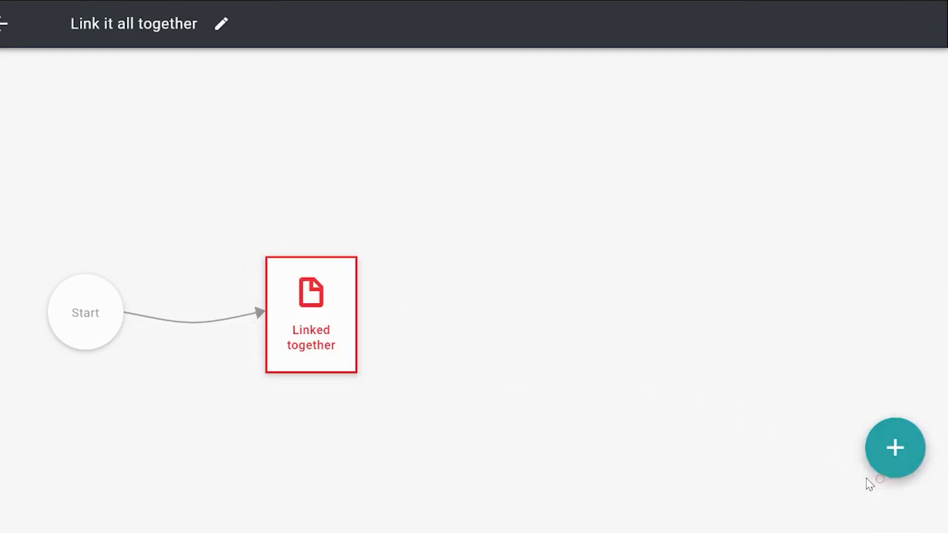
click(322, 328)
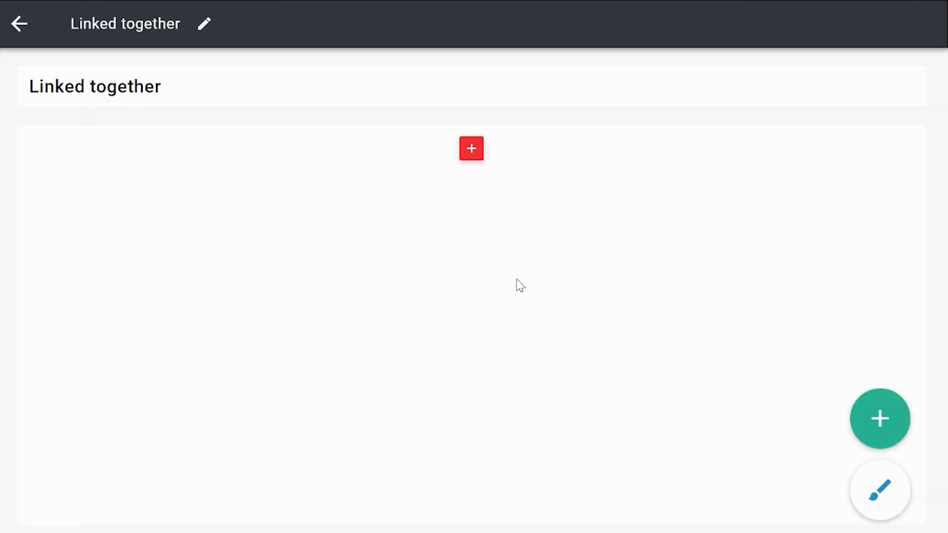
Set the layout of the "Linked together" page to Four.
click(881, 499)
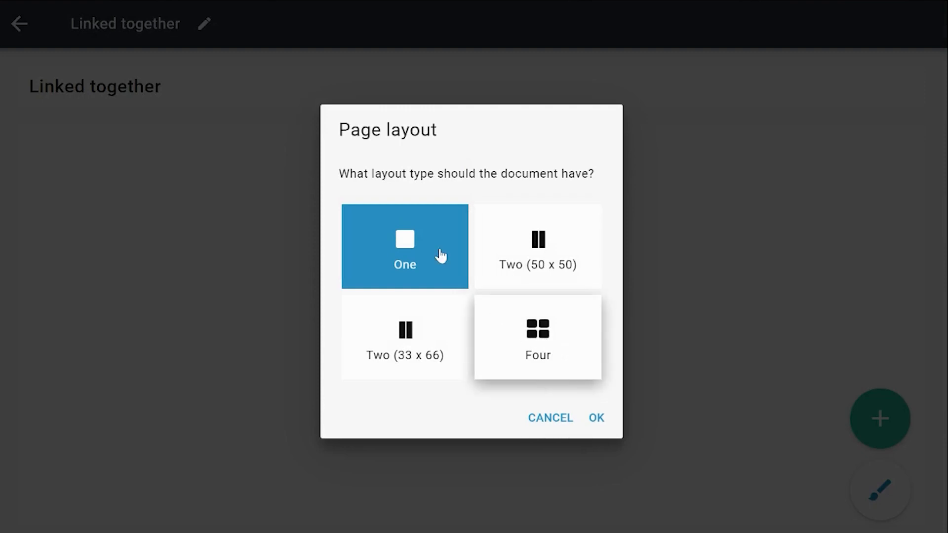
click(544, 359)
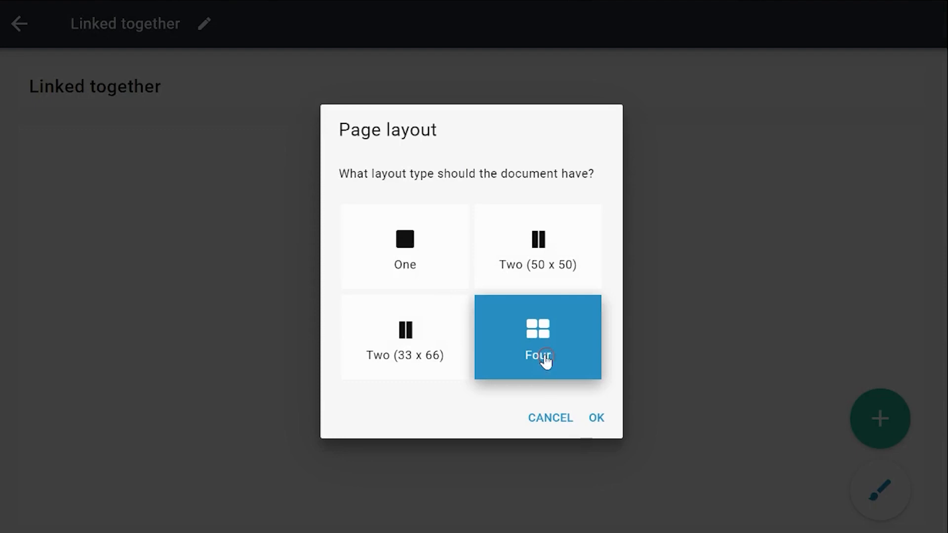
click(596, 420)
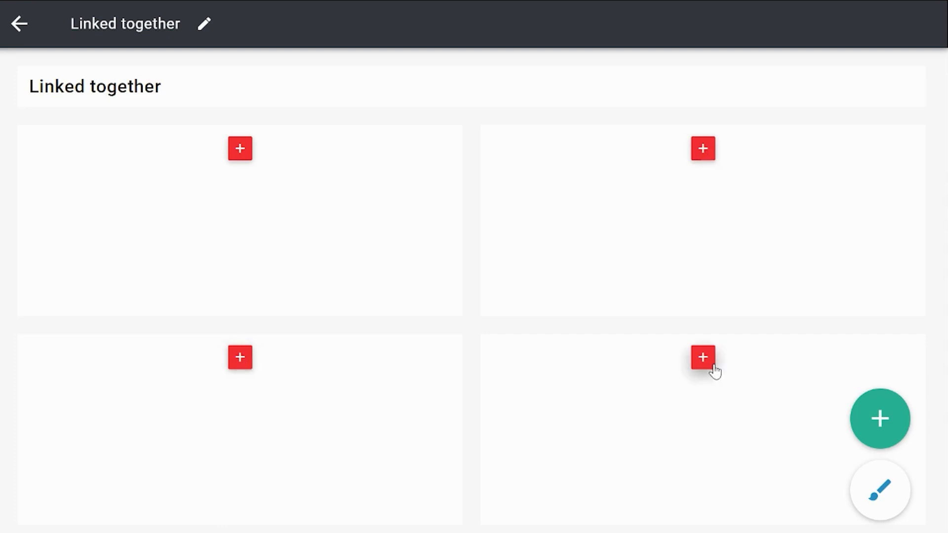
Start adding a table as whole-block content in the page's top-left block.
click(239, 149)
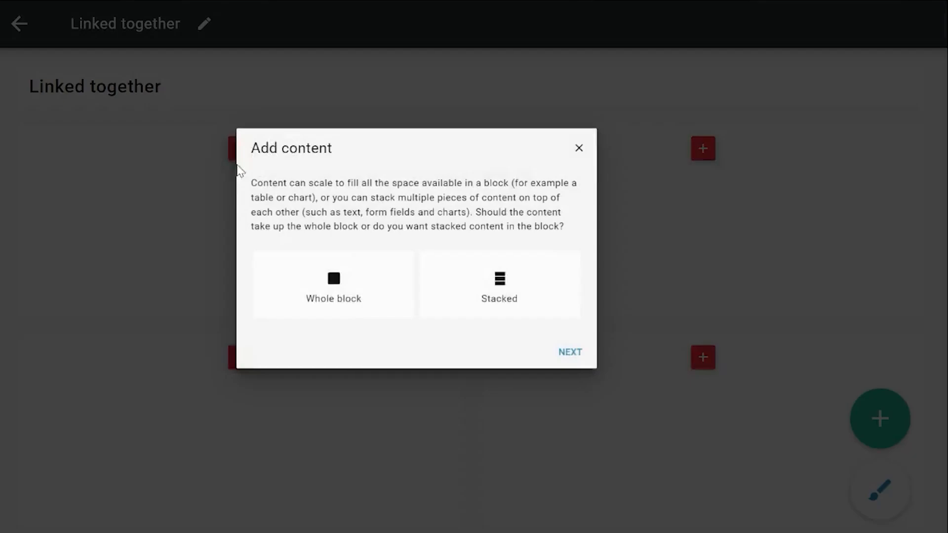
click(377, 324)
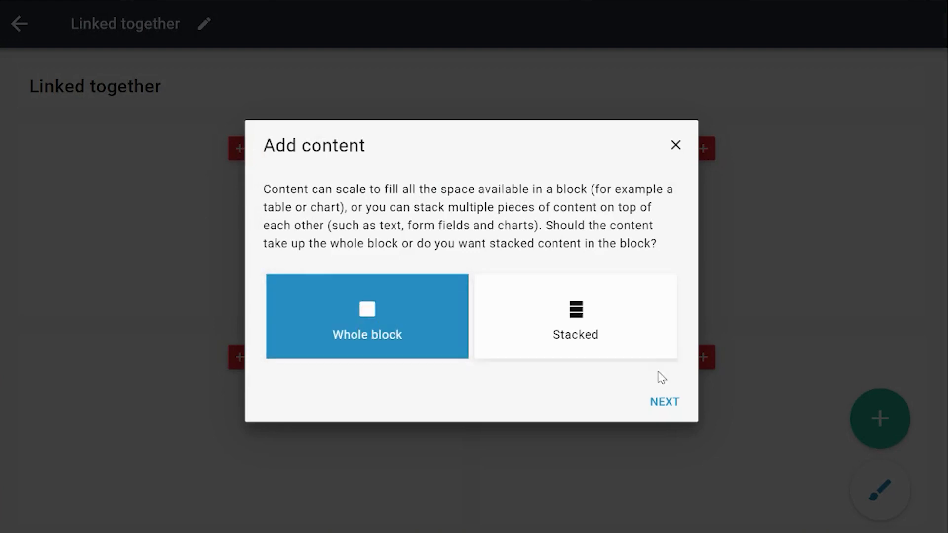
click(663, 402)
click(362, 309)
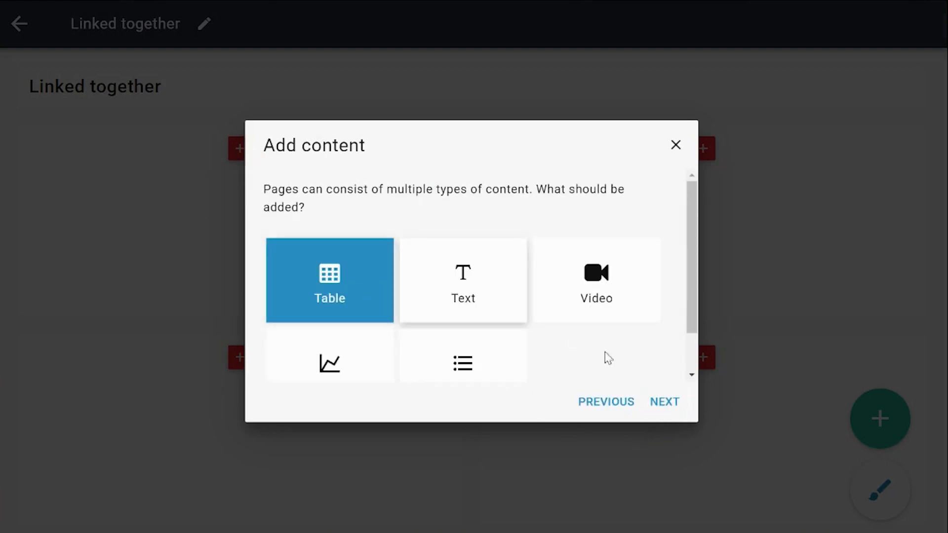
click(664, 402)
Base the table on the Company data item and show every Company without a filter.
click(319, 234)
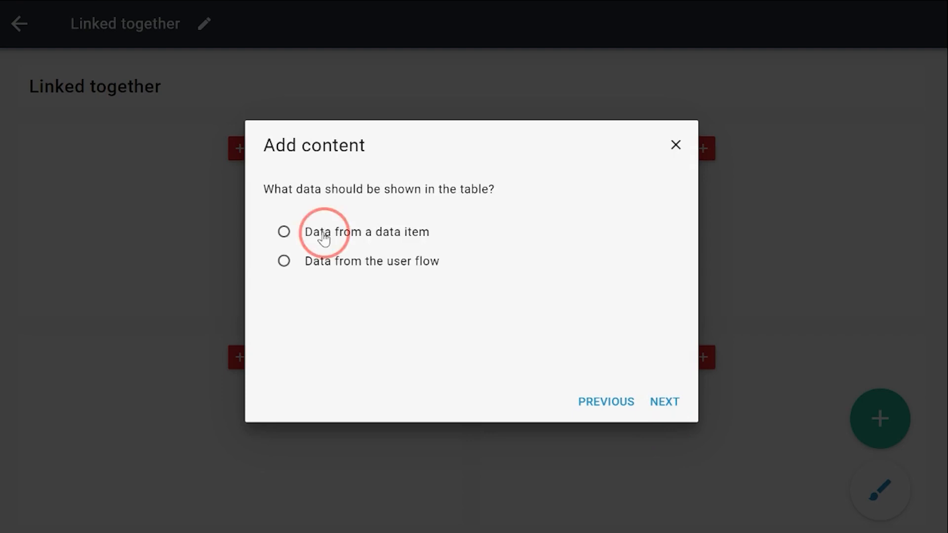
click(667, 405)
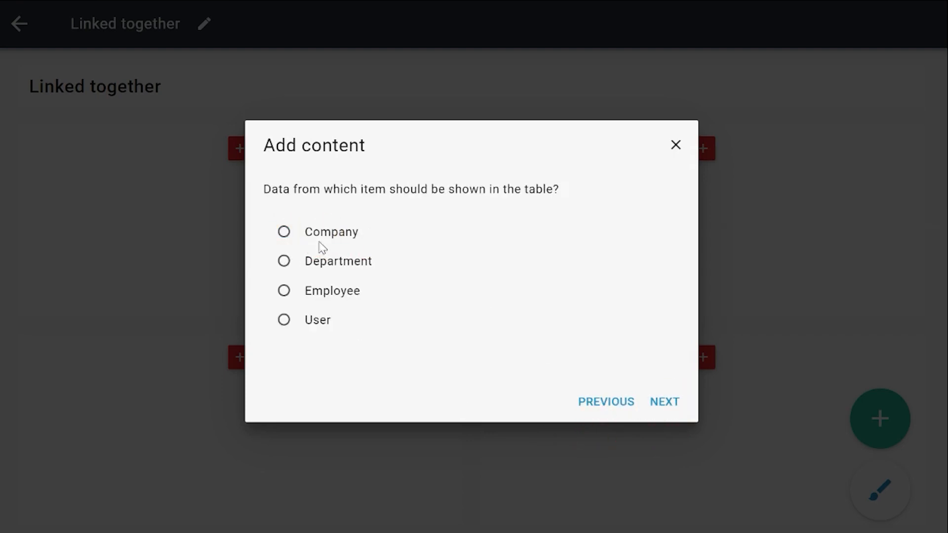
click(321, 237)
click(678, 406)
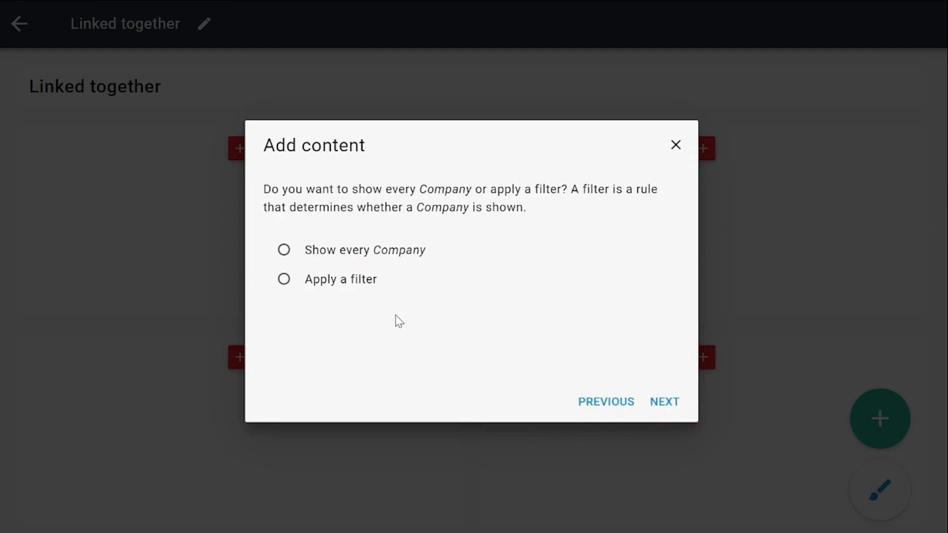
click(339, 250)
click(665, 403)
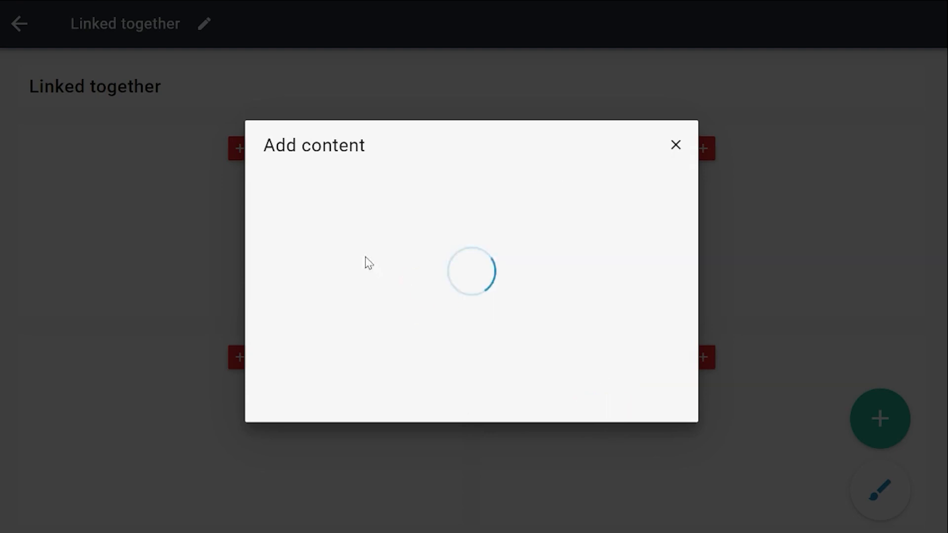
Show Company name as the table column with its default header, sorted by default from smallest to largest, and finish the table.
click(352, 259)
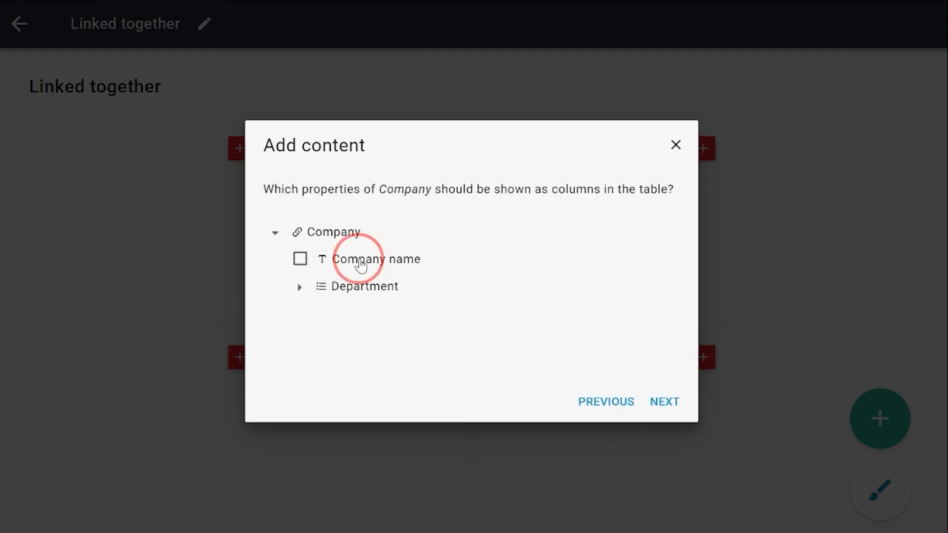
click(665, 401)
click(666, 408)
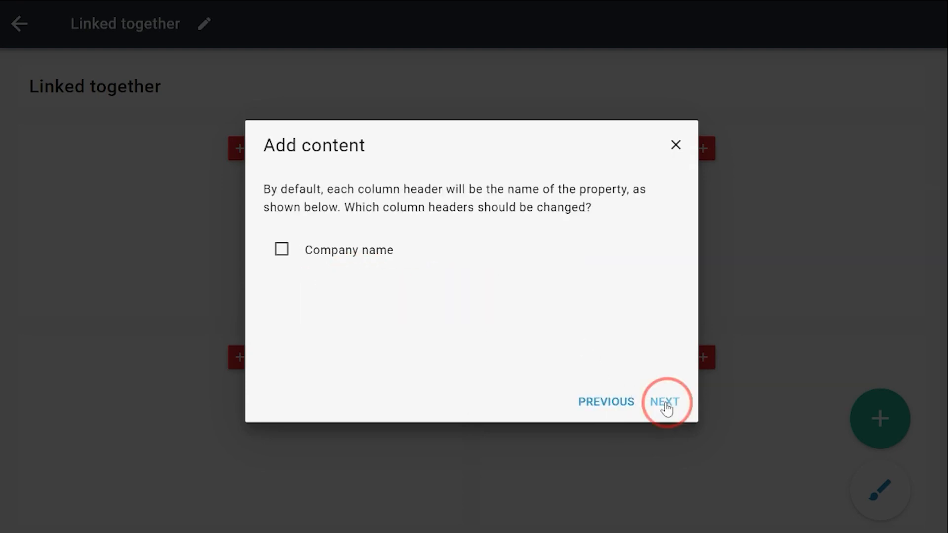
click(375, 293)
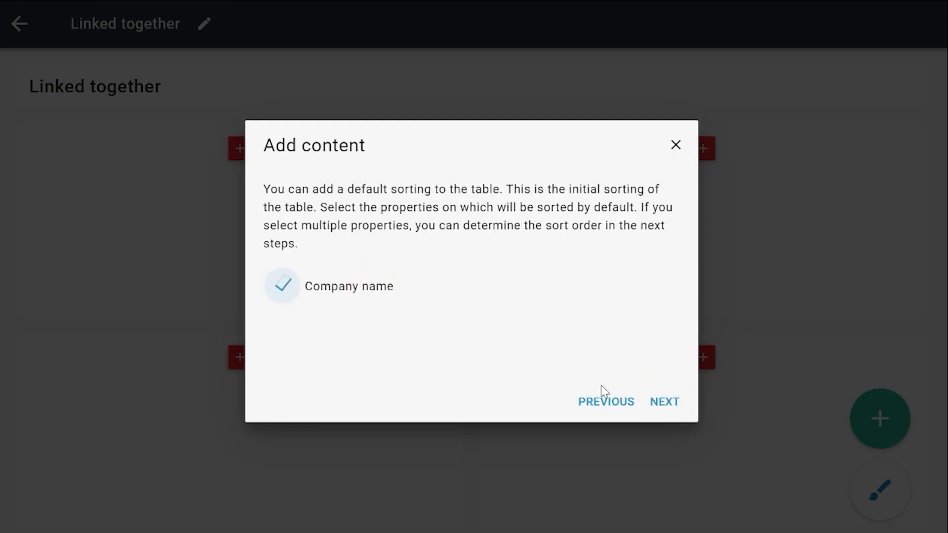
click(676, 405)
click(355, 258)
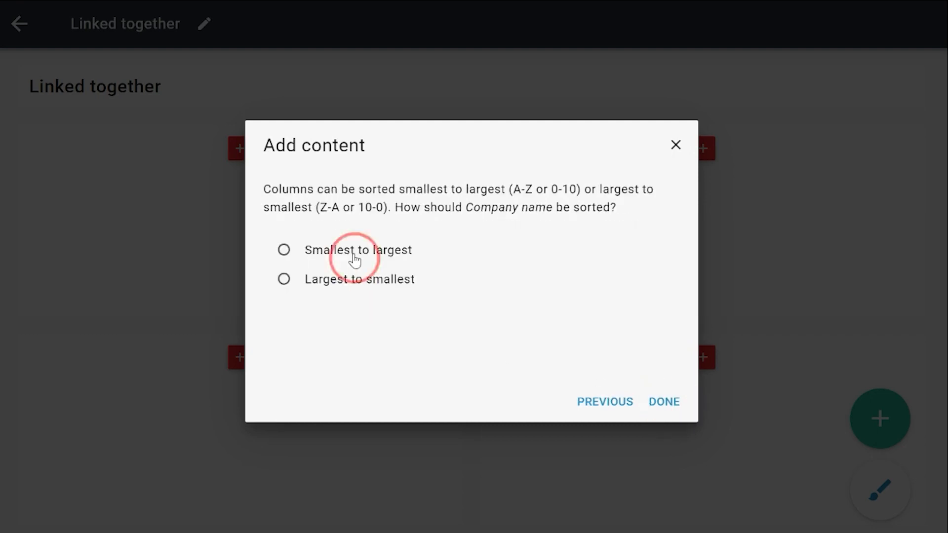
click(653, 395)
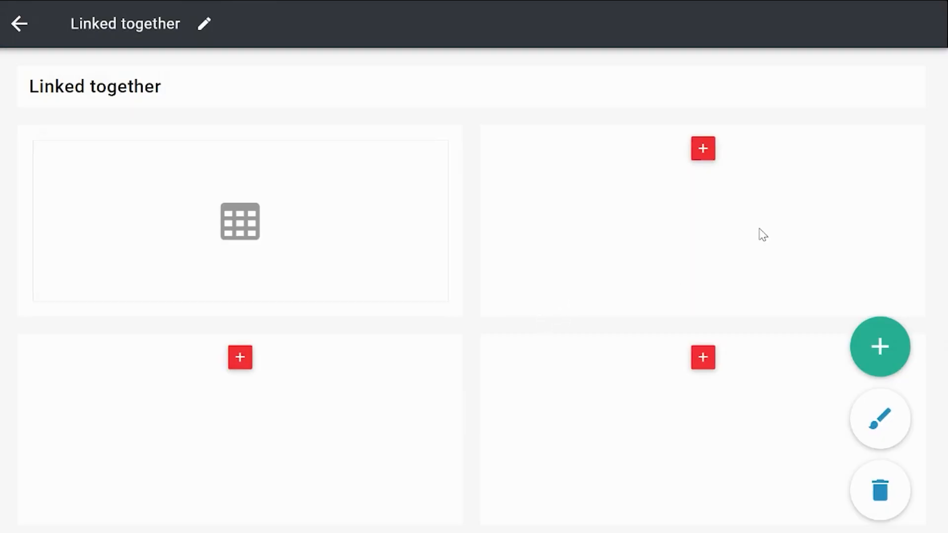
Start adding a table as whole-block content in the page's top-right block.
click(704, 152)
click(704, 153)
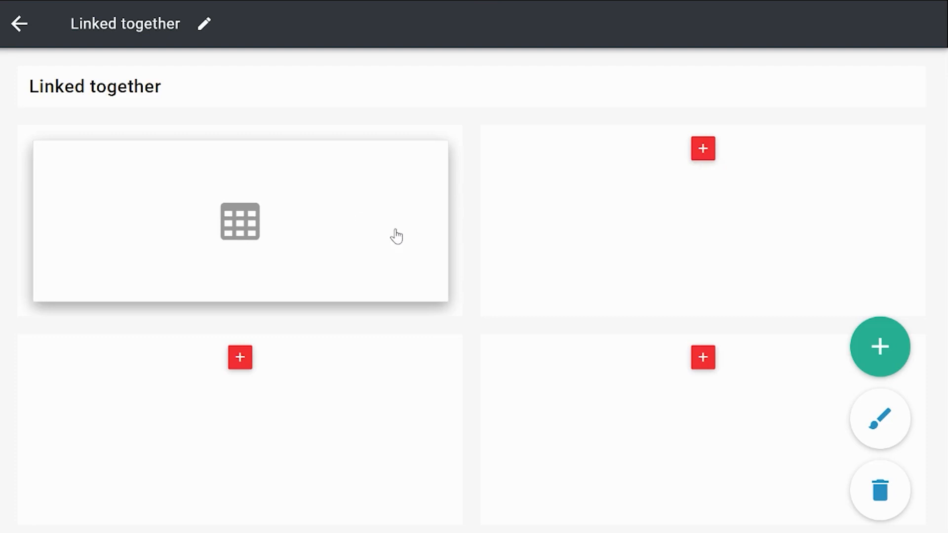
click(703, 149)
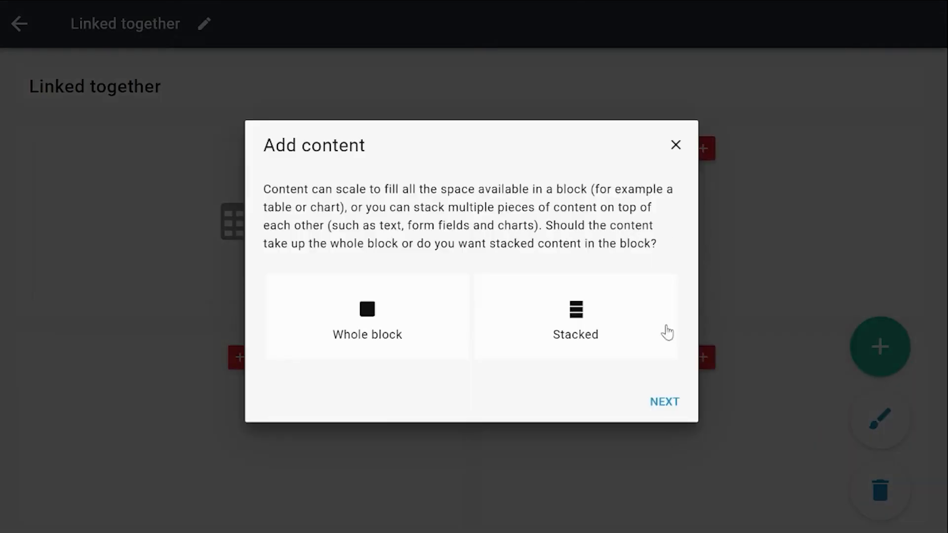
click(446, 295)
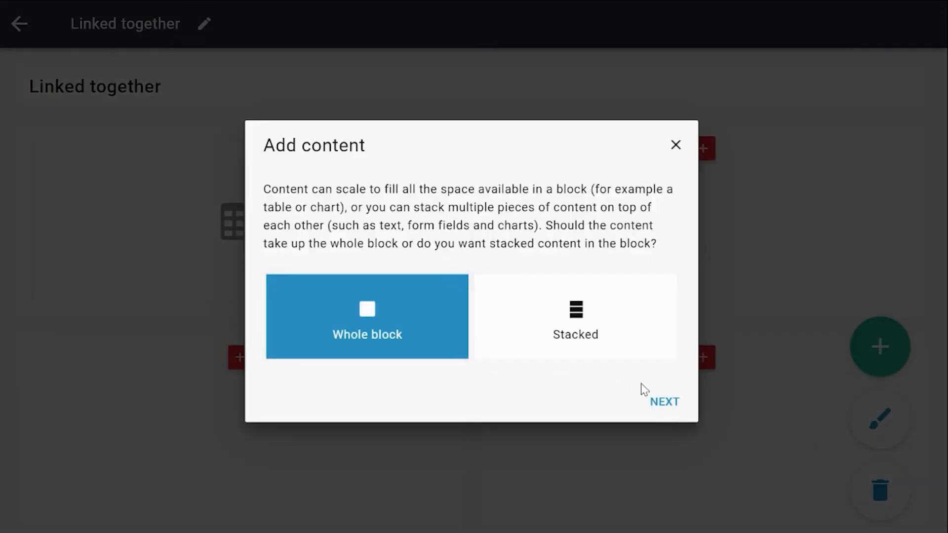
click(672, 411)
click(380, 295)
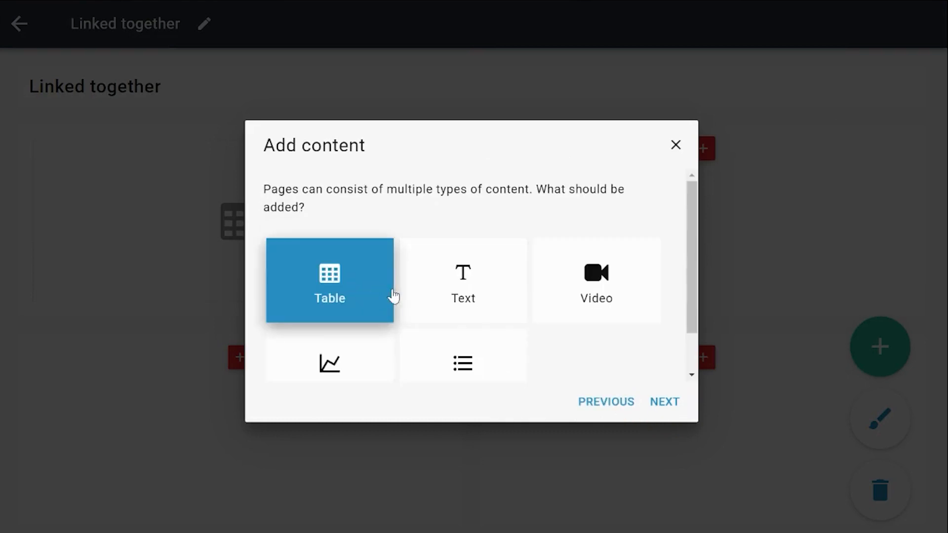
click(658, 403)
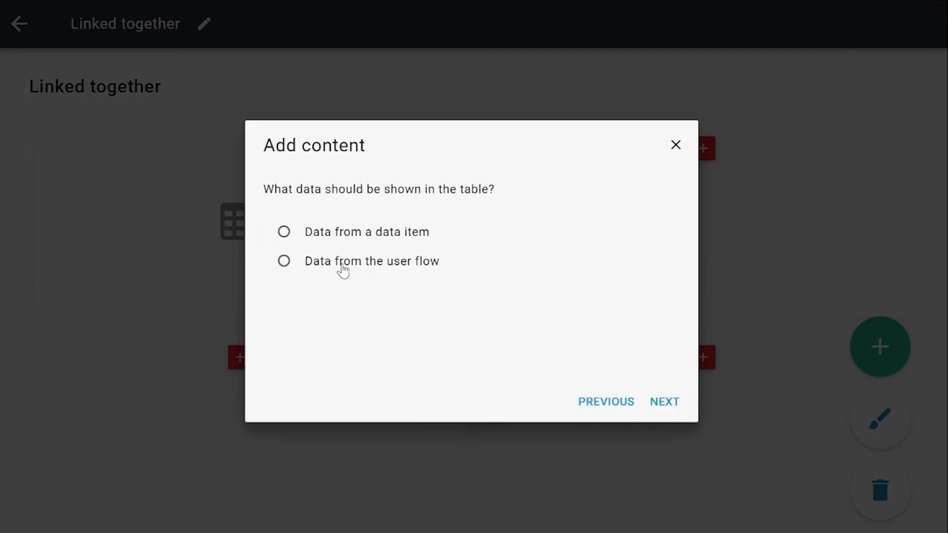
Fill the table with user flow data, using the Department list of the selected Company in the current page's top-left table.
click(384, 267)
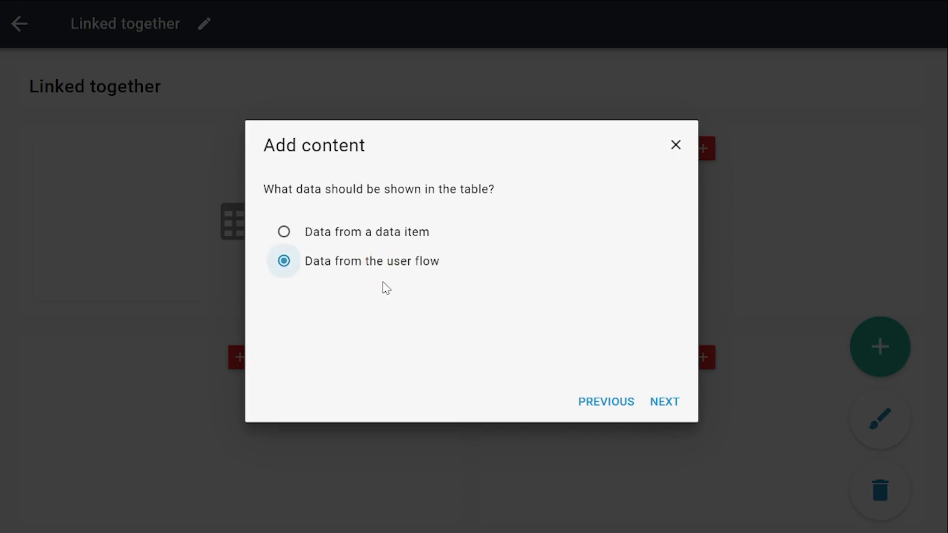
click(662, 404)
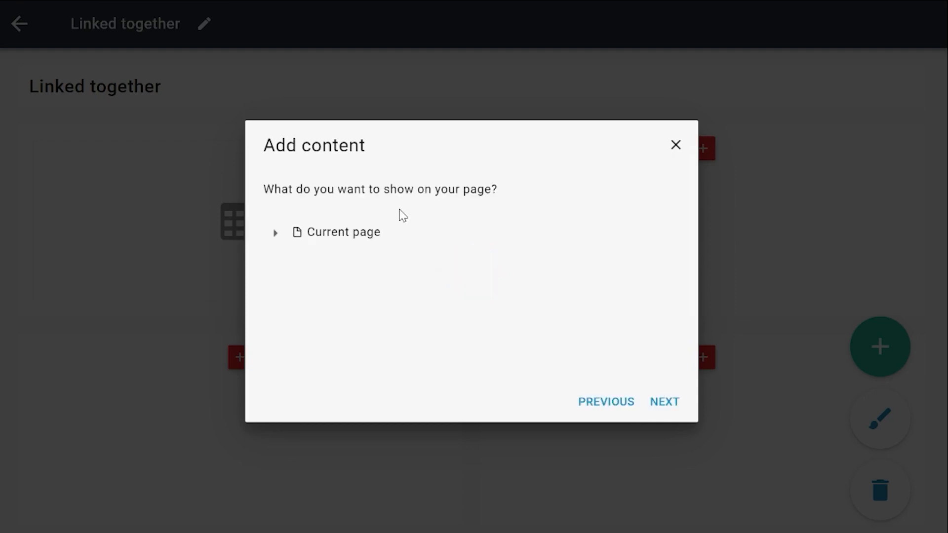
click(275, 232)
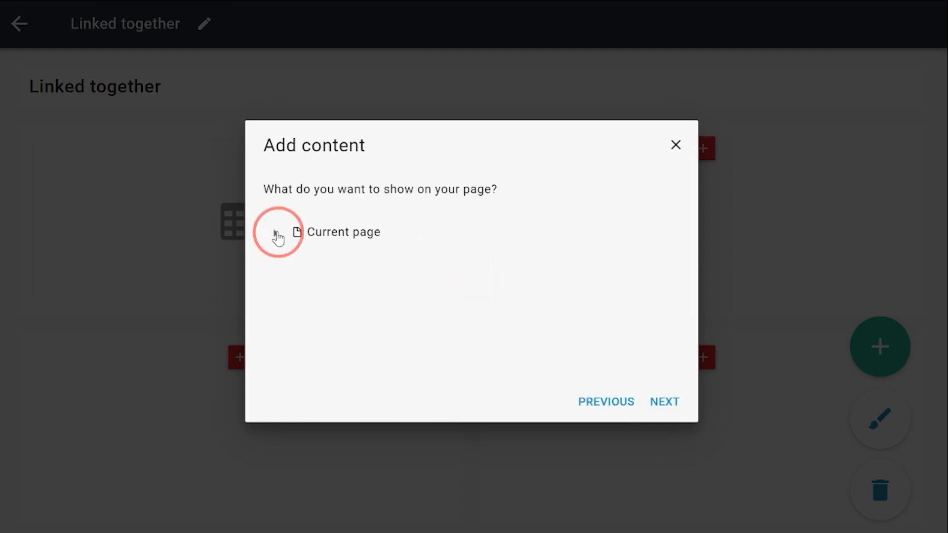
click(299, 260)
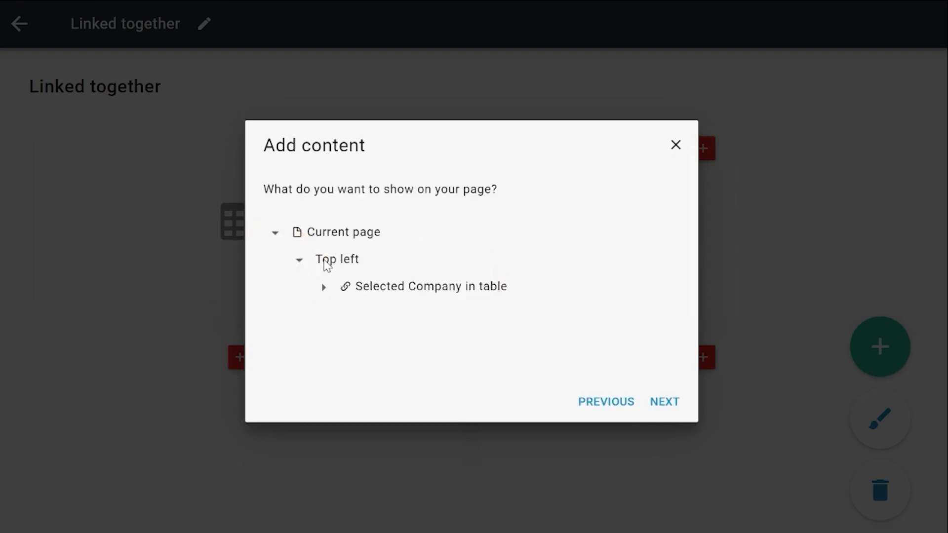
click(324, 287)
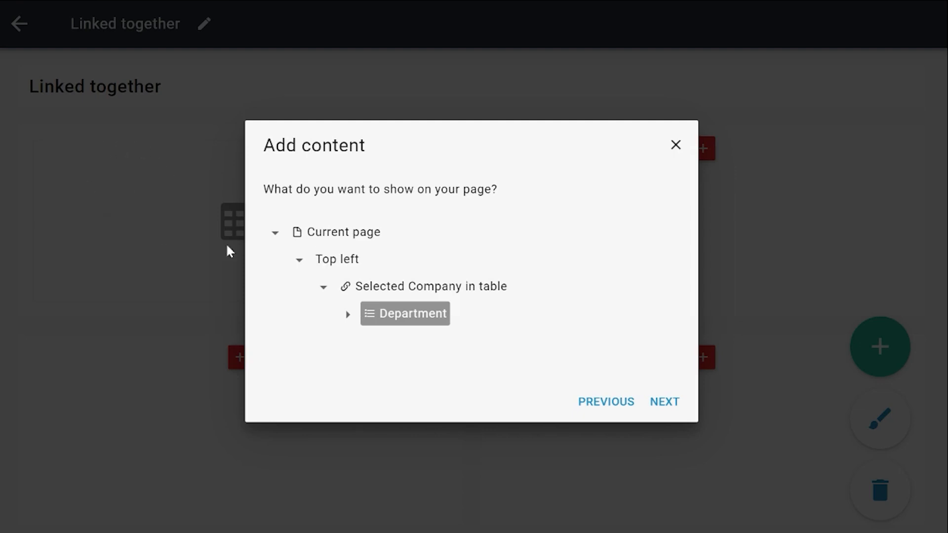
click(415, 315)
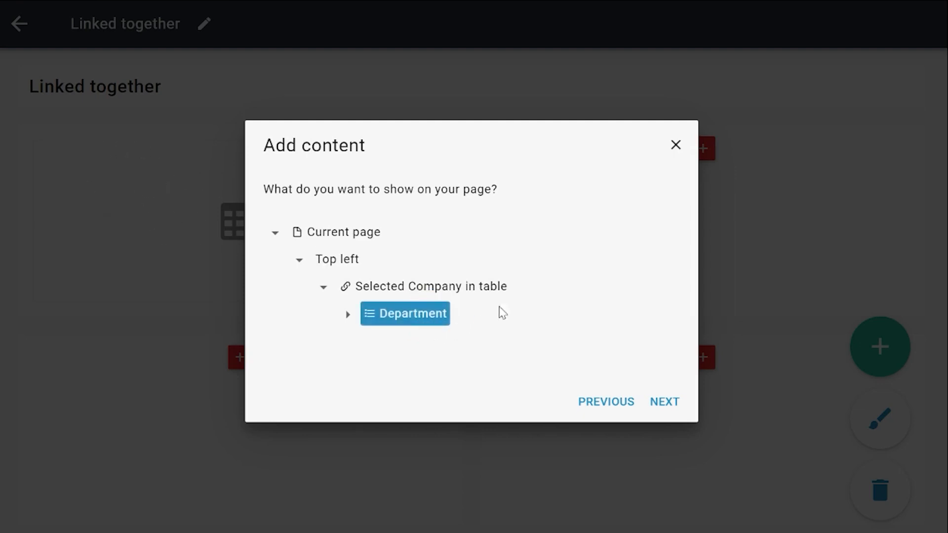
click(663, 404)
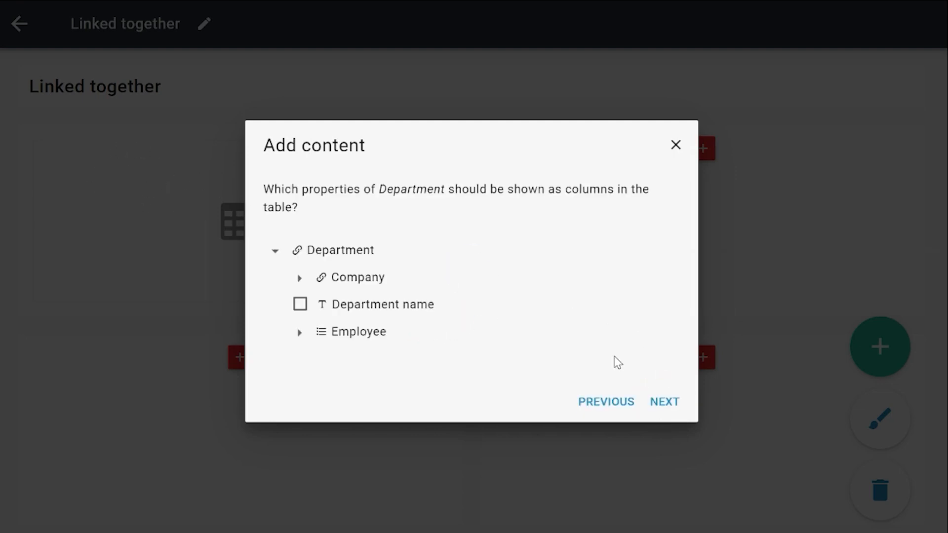
Show Department name as the column with its default header, sorted by default from smallest to largest, and finish the table.
click(368, 304)
click(676, 411)
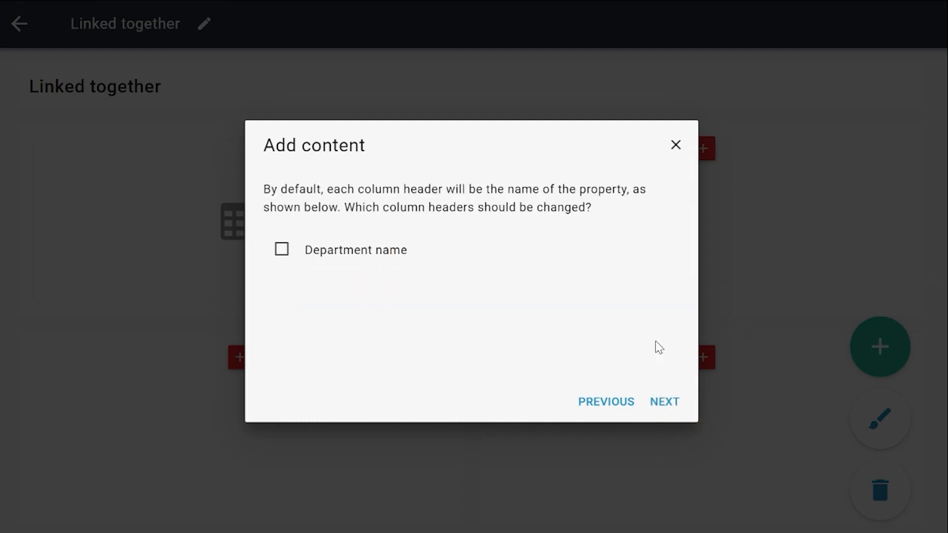
click(657, 402)
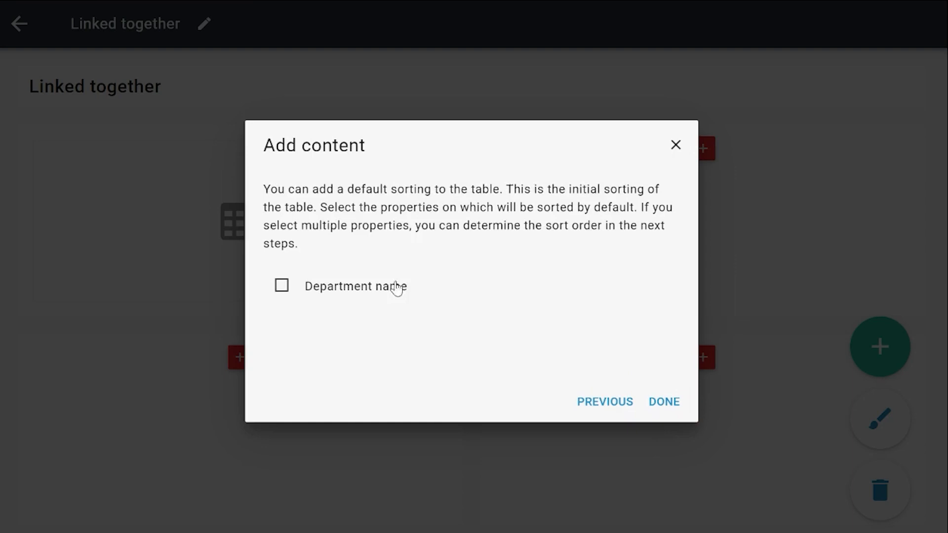
click(339, 290)
click(665, 402)
click(323, 262)
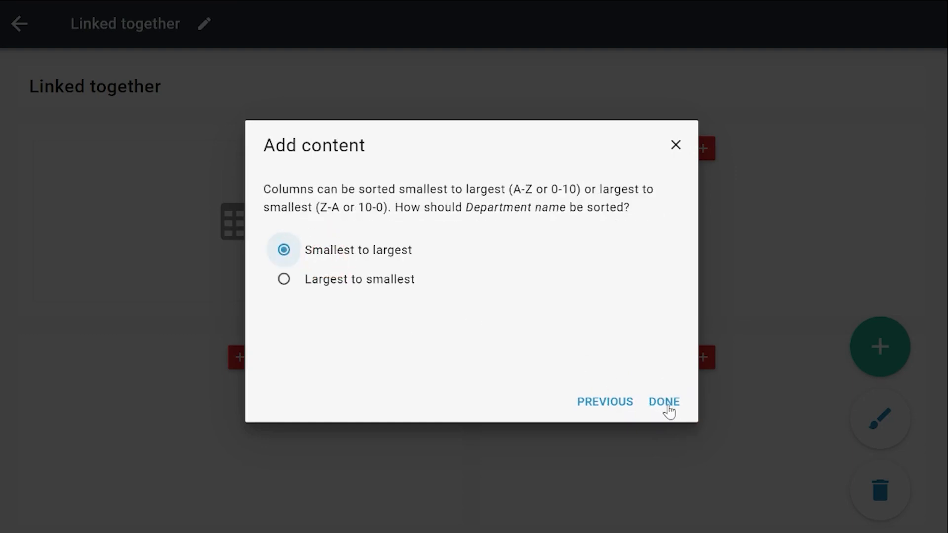
click(665, 402)
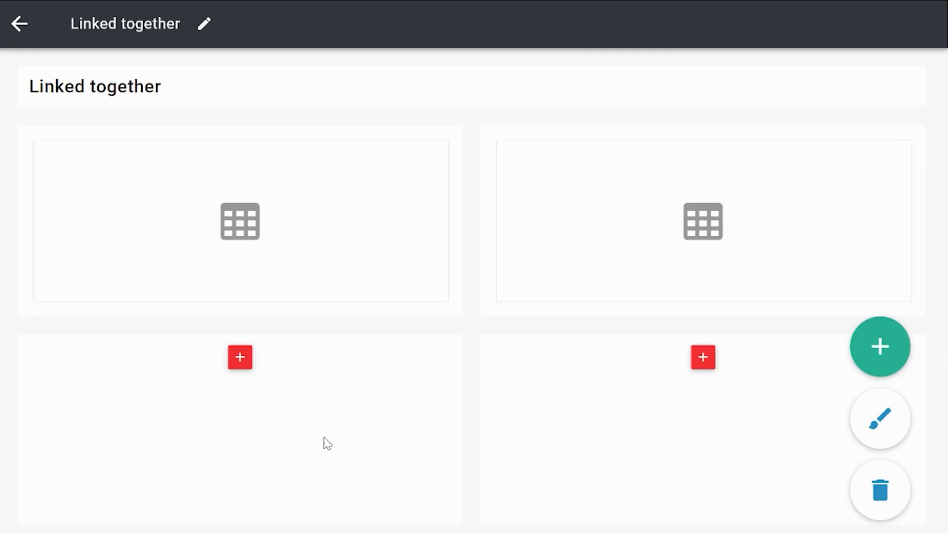
Start adding a table as whole-block content in the page's bottom-left block.
click(239, 360)
click(384, 307)
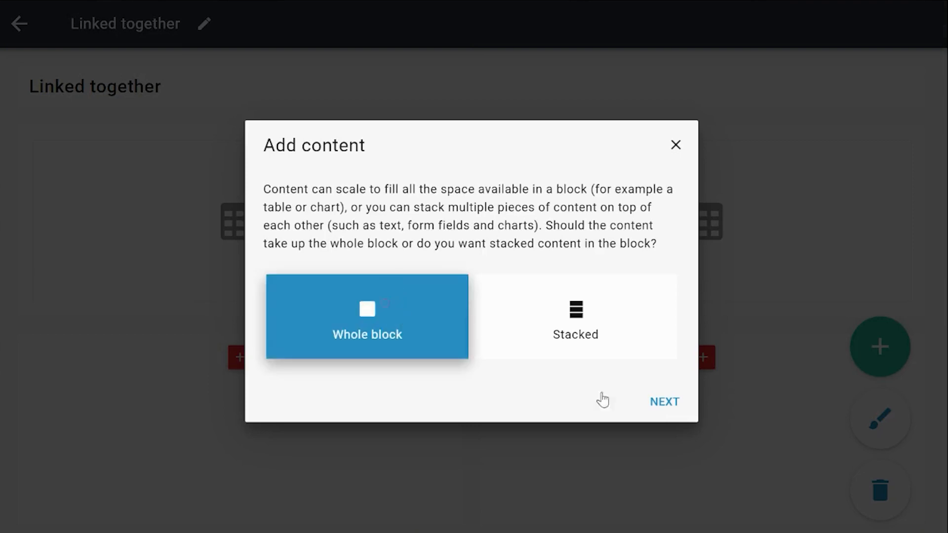
click(662, 405)
click(329, 322)
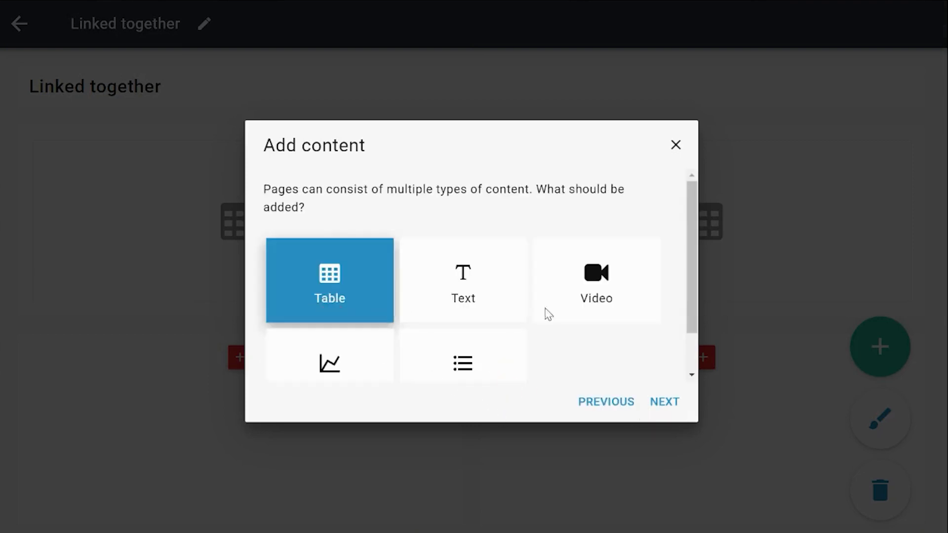
click(663, 405)
Fill the table with user flow data, using the Employee list of the selected Department in the current page's top-right table.
click(381, 271)
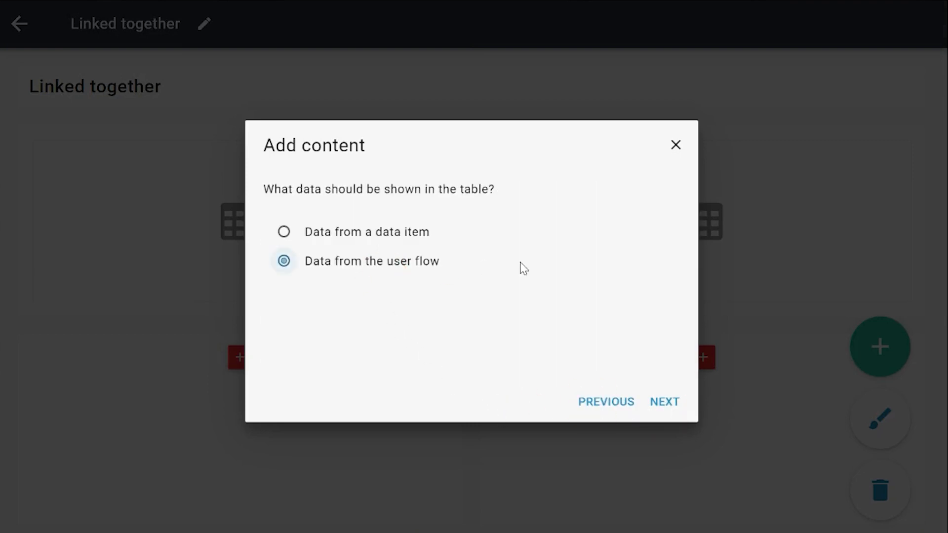
click(646, 401)
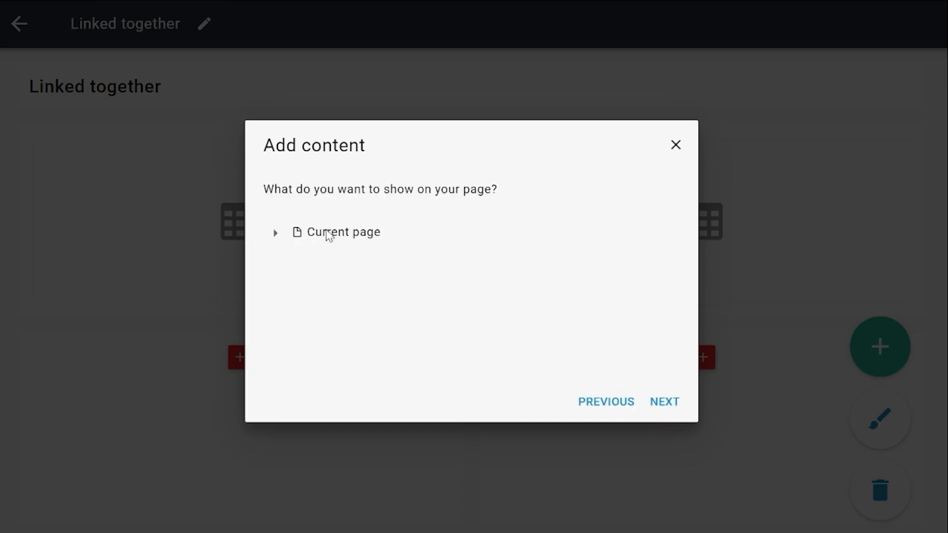
click(276, 233)
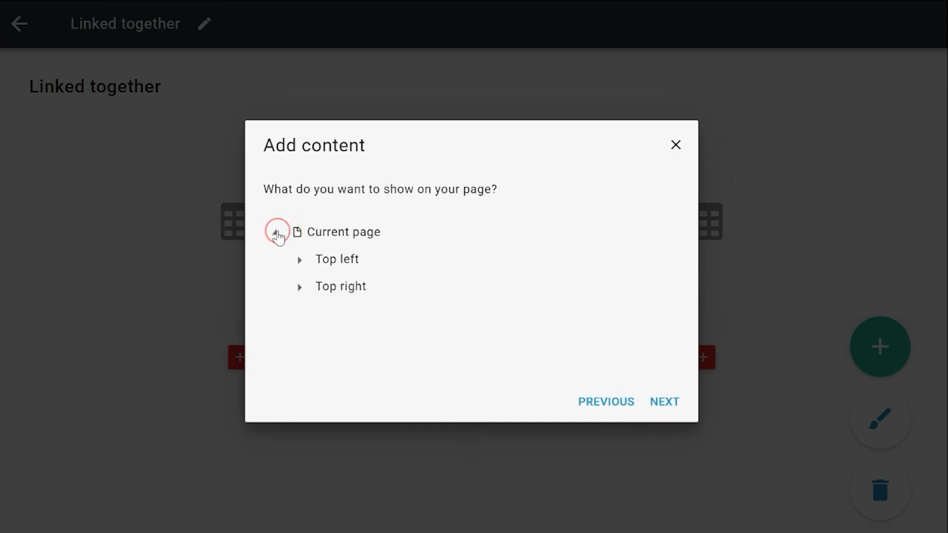
click(298, 290)
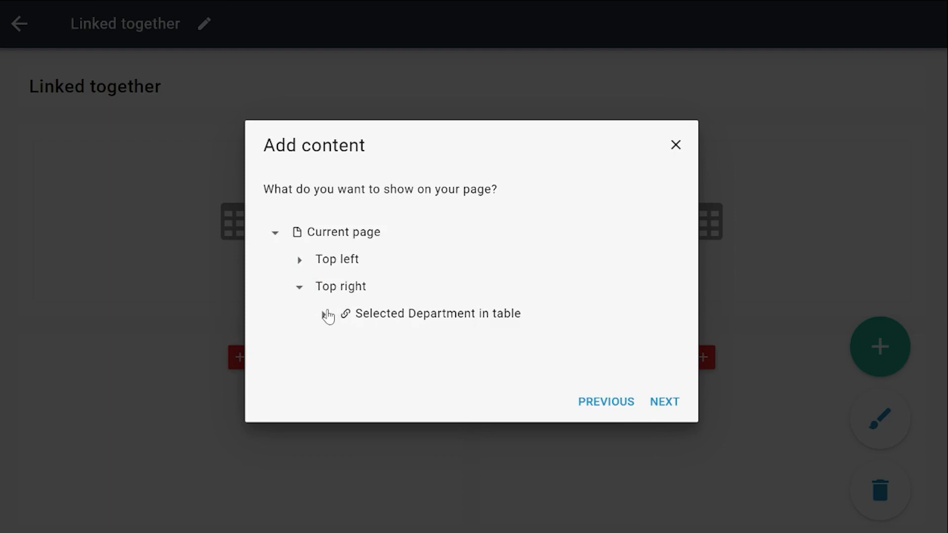
click(323, 314)
click(418, 368)
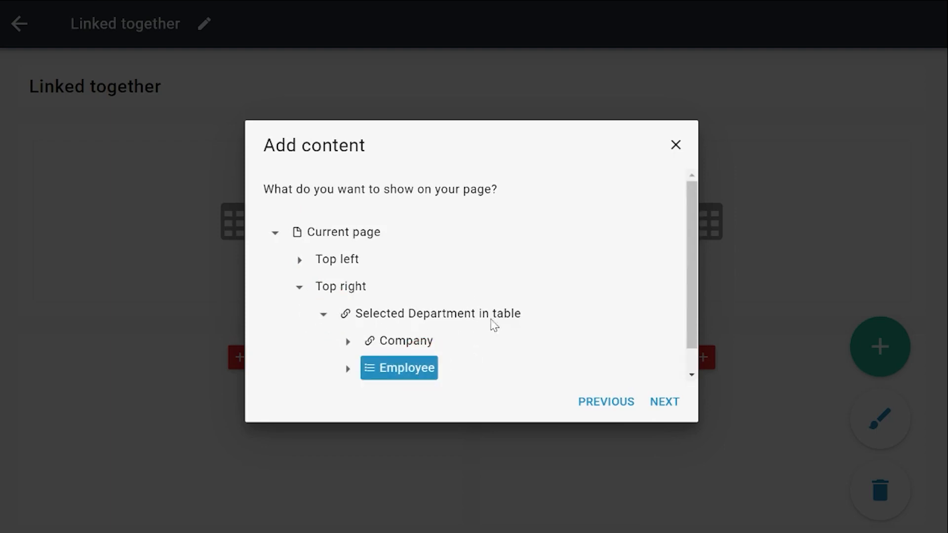
click(659, 404)
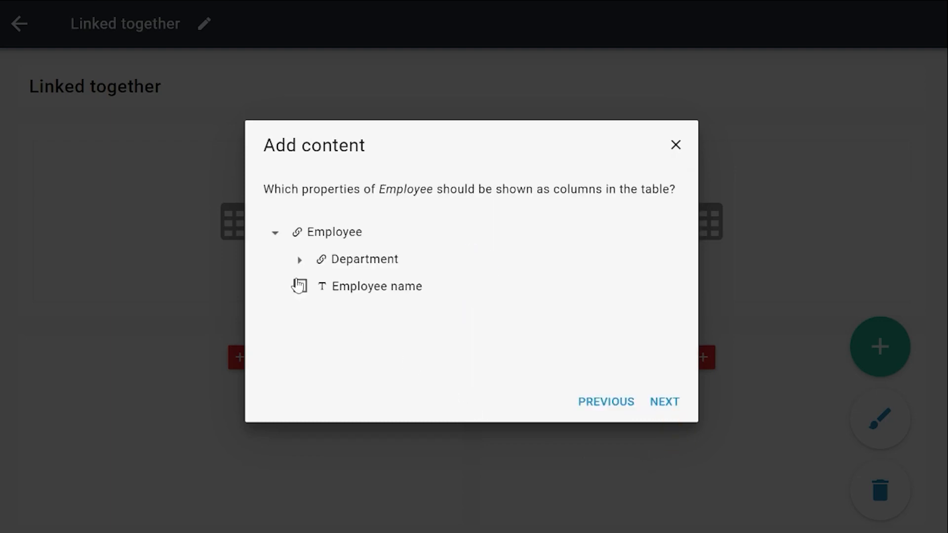
Show Employee name as the column with its default header, sorted by default from smallest to largest, and finish the table.
click(300, 286)
click(667, 403)
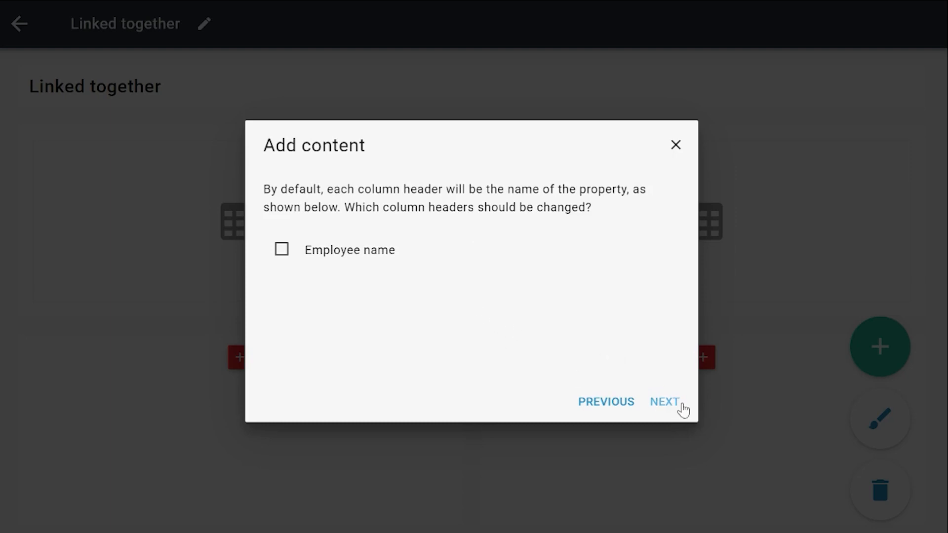
click(682, 408)
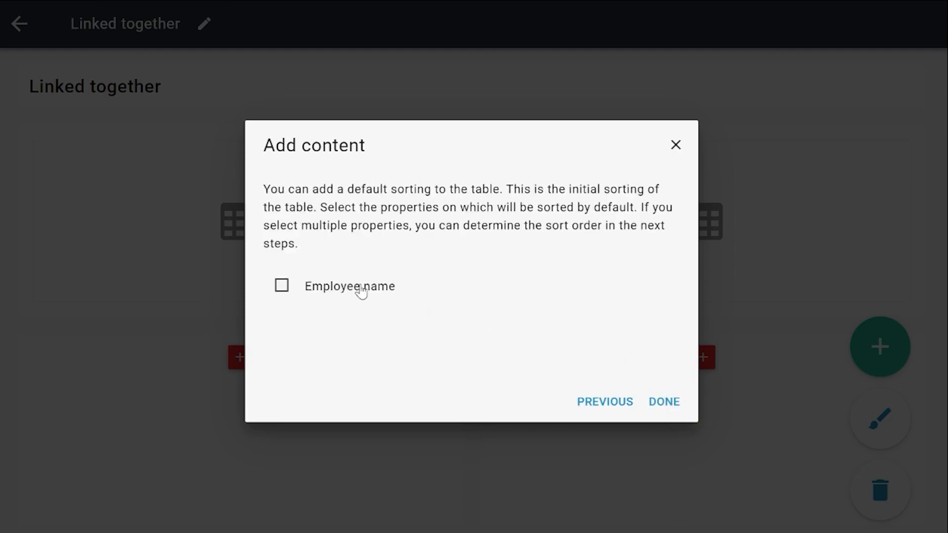
click(361, 289)
click(667, 409)
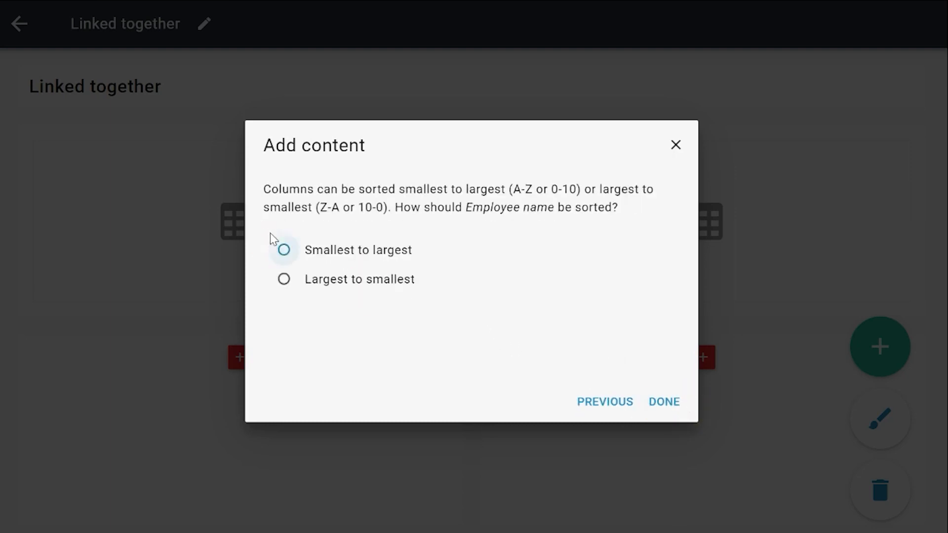
click(312, 251)
click(668, 403)
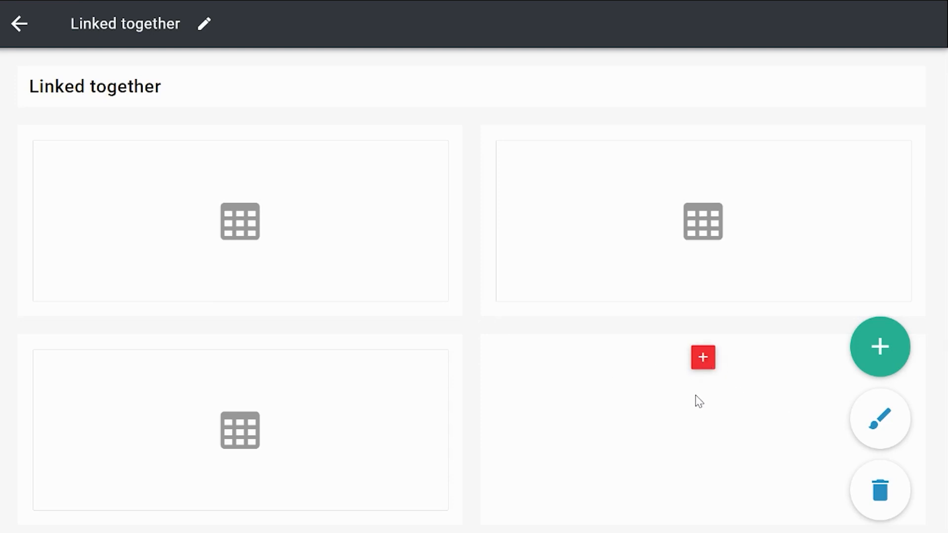
Start adding a detail as stacked content in the page's bottom-right block.
click(704, 361)
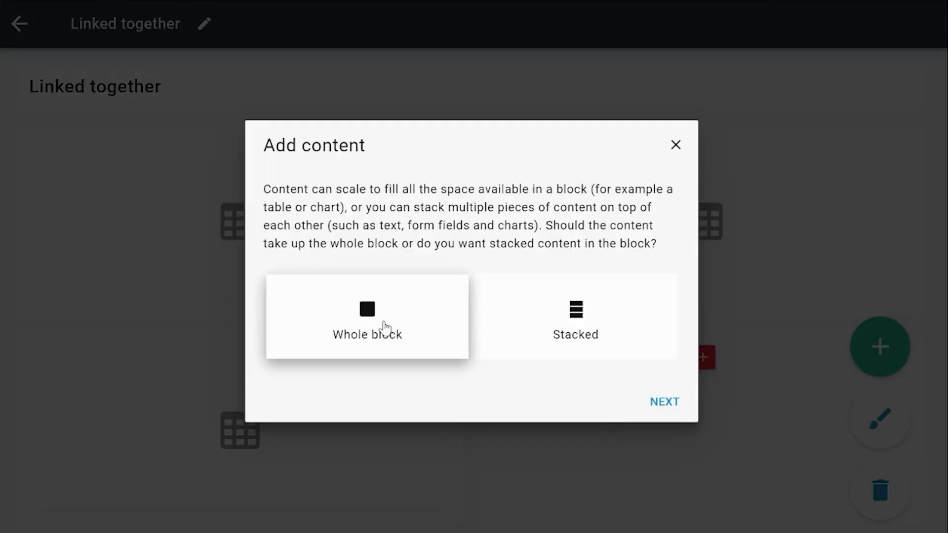
click(502, 327)
click(661, 402)
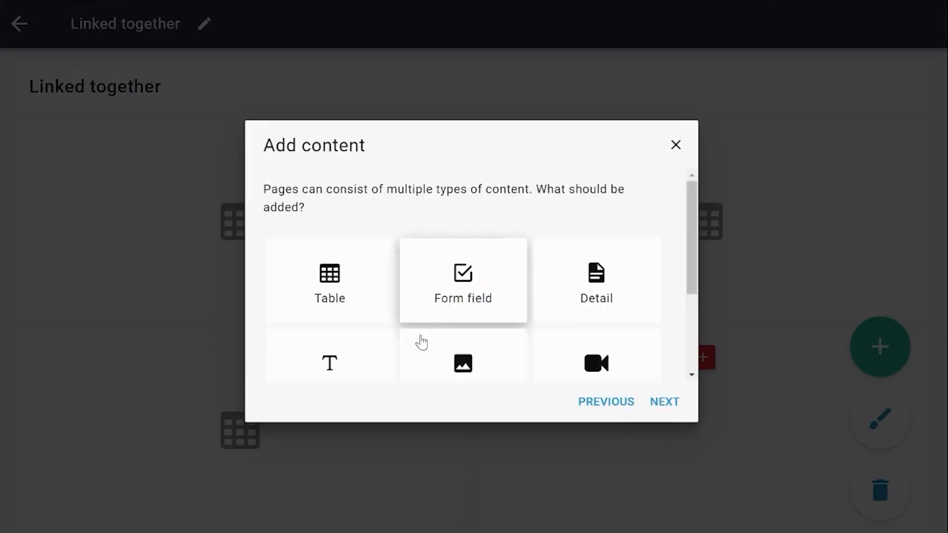
scroll(421, 340, down, 3)
scroll(347, 330, up, 3)
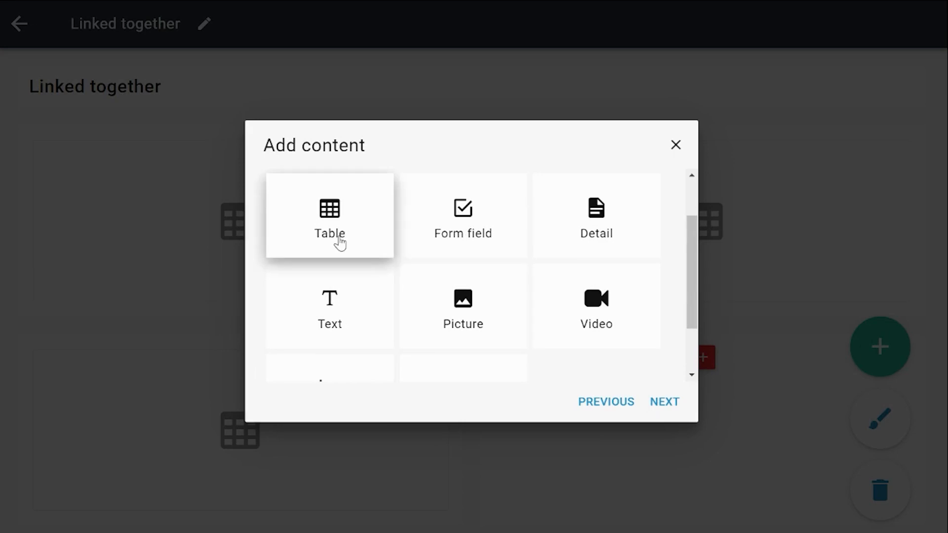
click(563, 229)
click(668, 402)
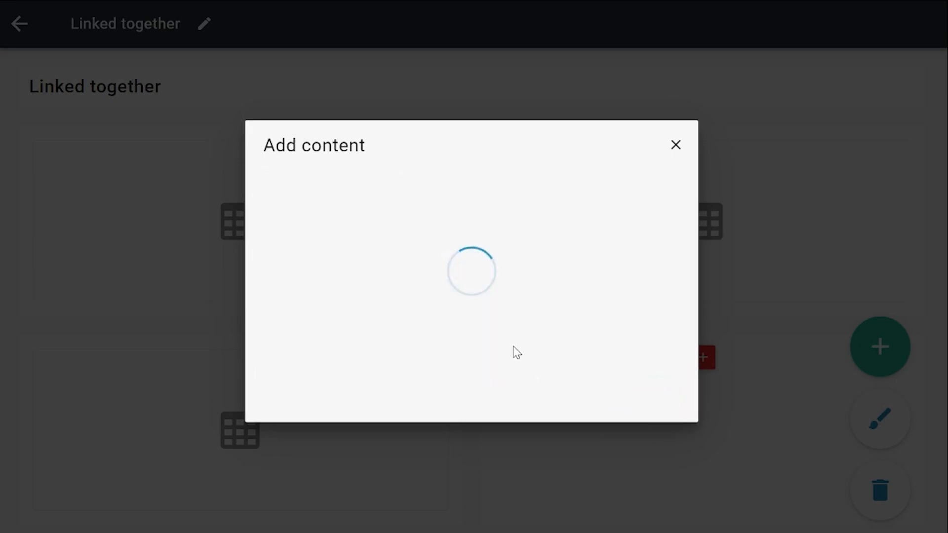
Show the Employee name of the selected Employee in the current page's bottom-left table, keep the default label and finish the detail.
click(276, 260)
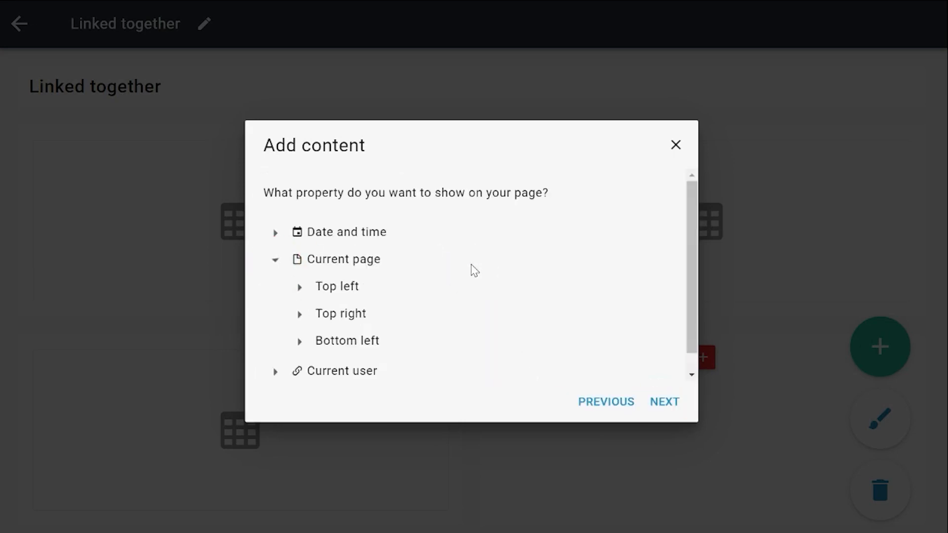
scroll(455, 330, down, 1)
click(300, 324)
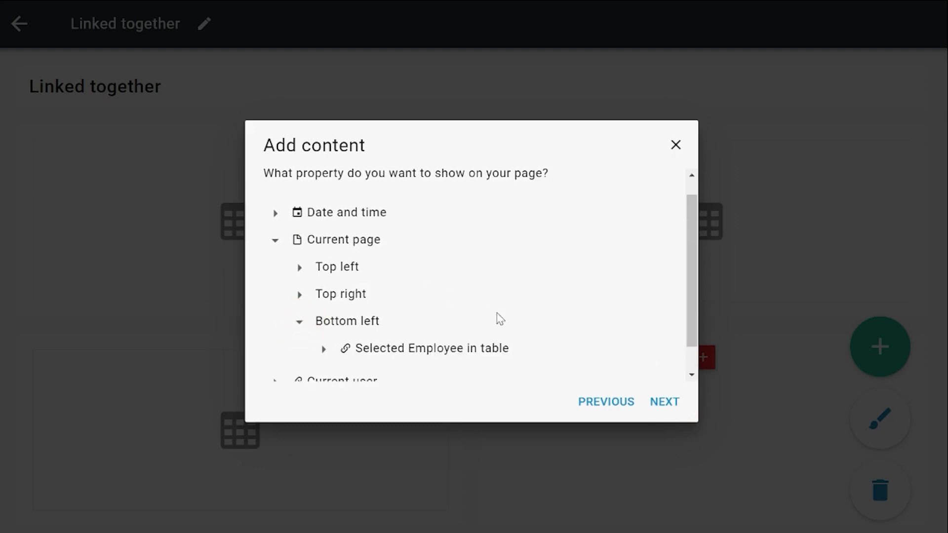
scroll(470, 326, down, 1)
click(324, 319)
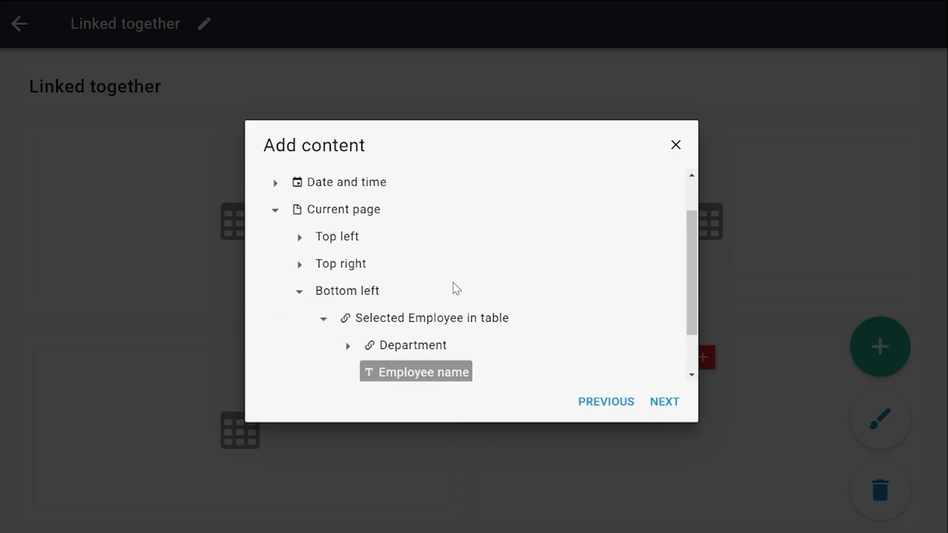
scroll(457, 306, down, 2)
click(436, 320)
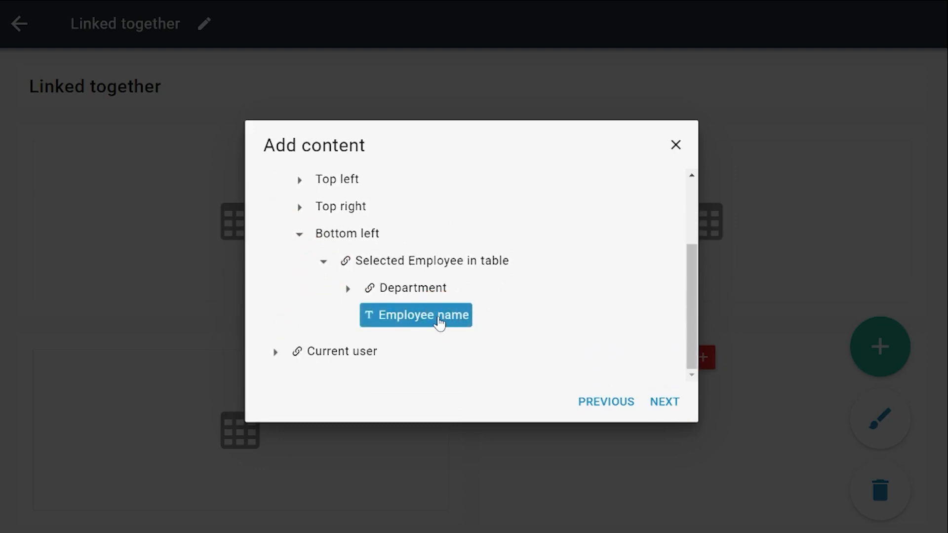
click(675, 402)
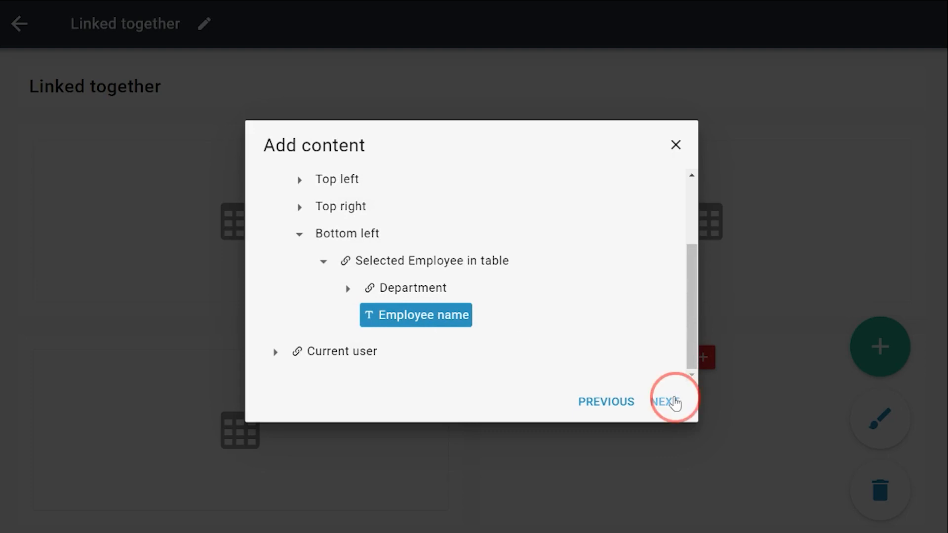
click(670, 403)
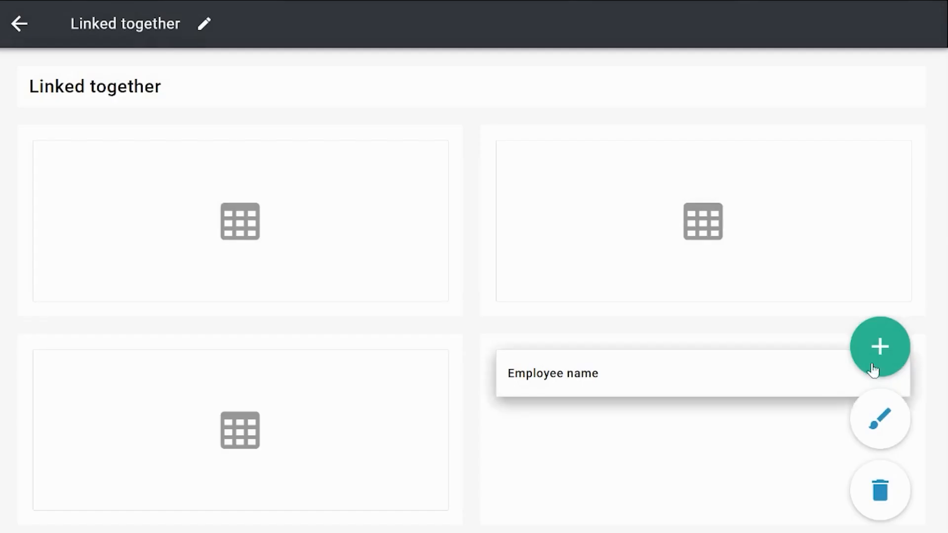
Collapse the page's floating options and start adding another detail below Employee name in the bottom-right block.
click(874, 357)
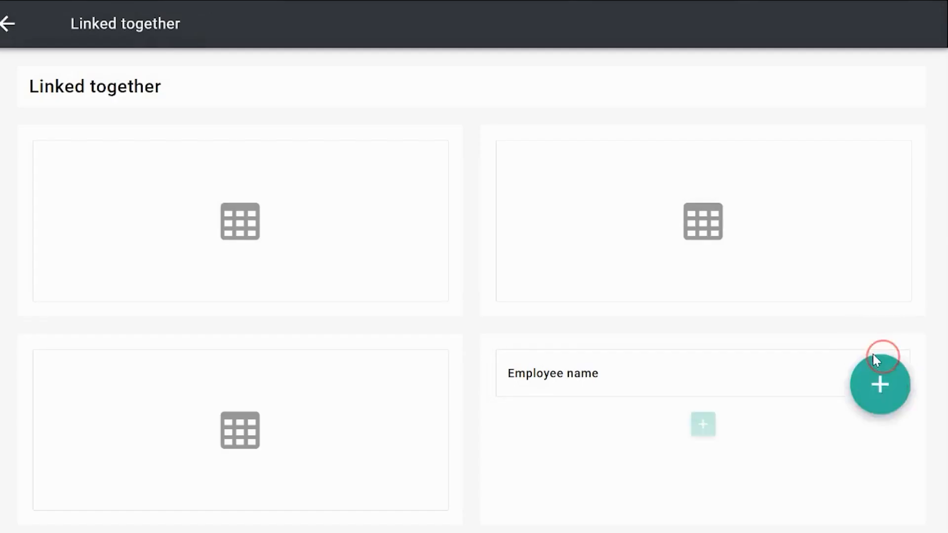
click(704, 426)
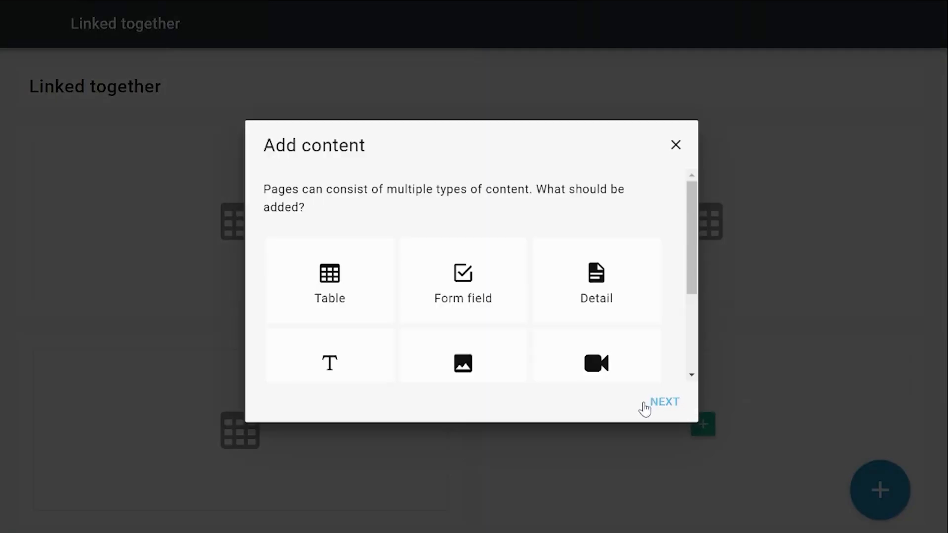
click(579, 312)
click(653, 407)
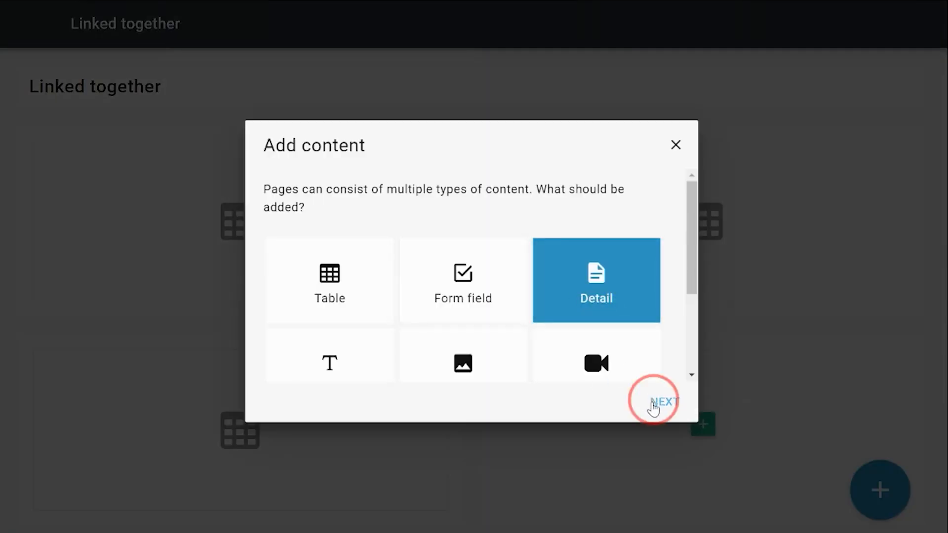
Show the Department name from the Department of the bottom-left table's selected Employee, keep the default label and finish the detail.
click(275, 260)
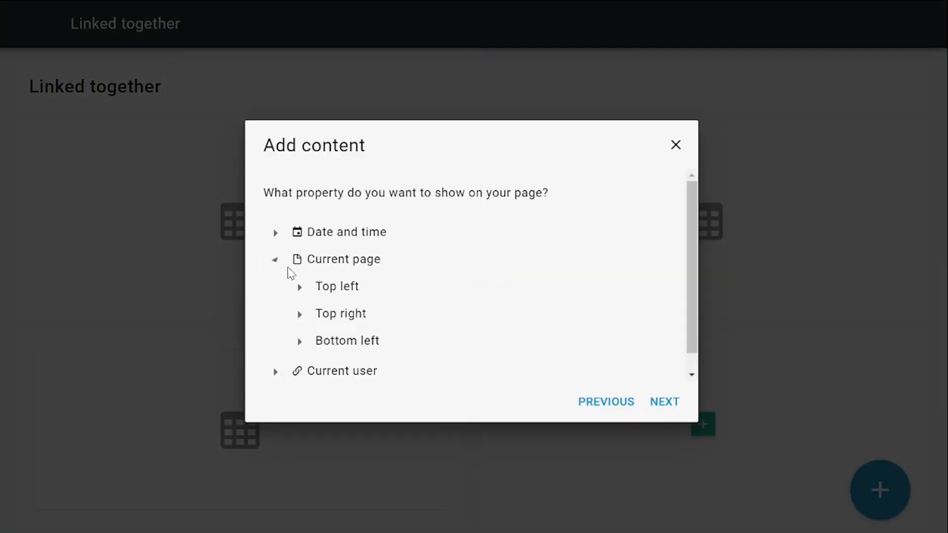
click(299, 342)
scroll(282, 354, down, 1)
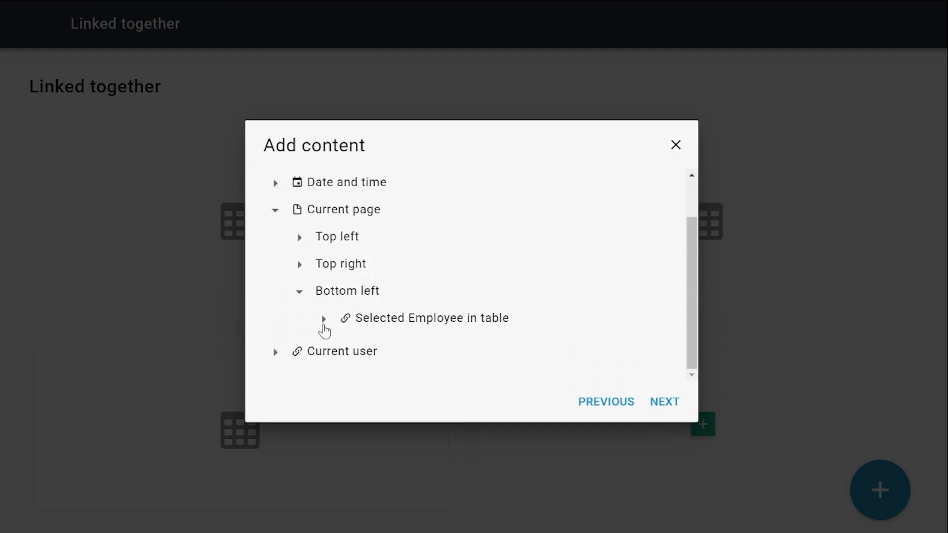
click(324, 319)
scroll(412, 339, down, 1)
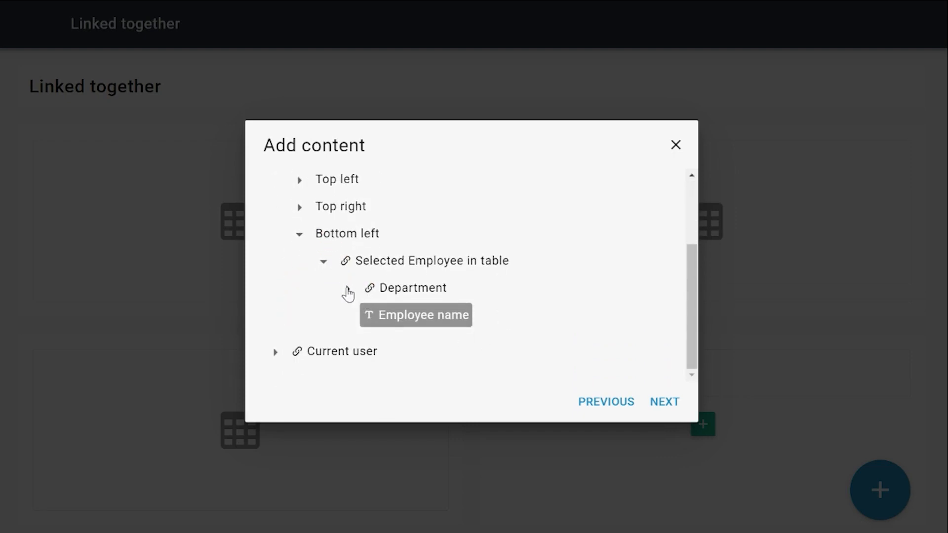
click(348, 291)
click(425, 343)
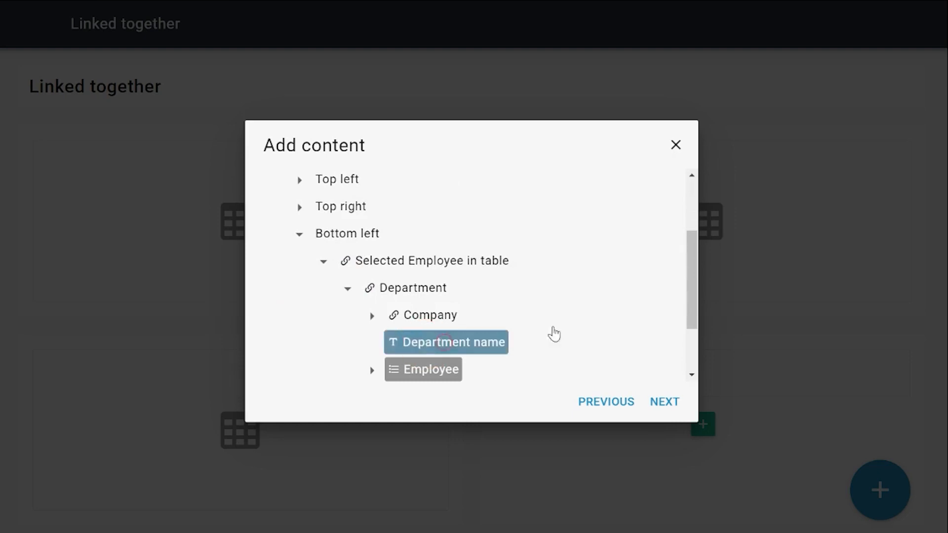
click(671, 409)
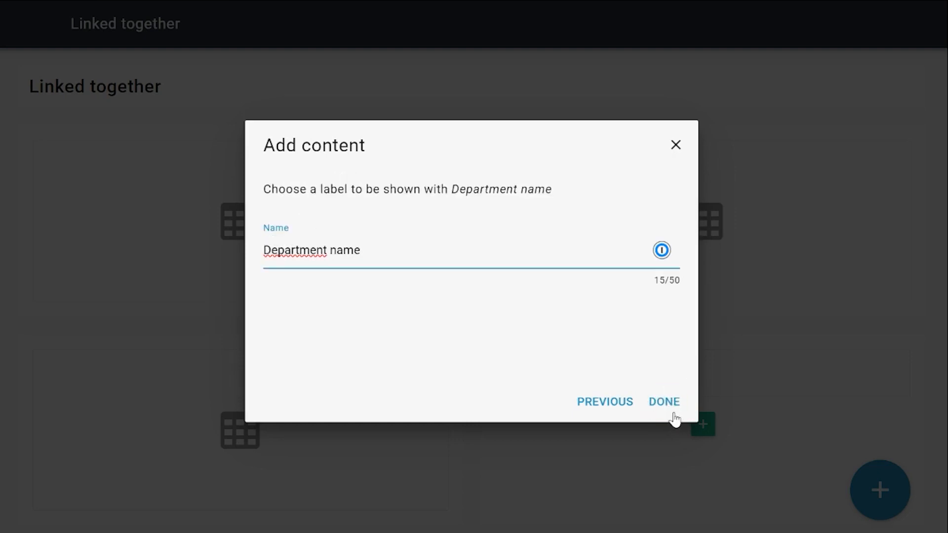
click(671, 410)
Start adding another detail below Department name in the bottom-right block.
click(701, 486)
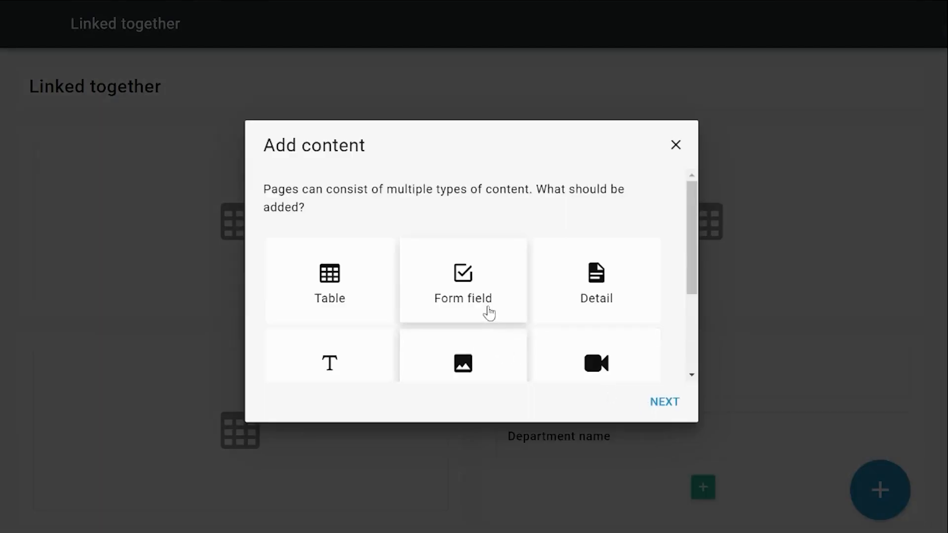
click(554, 288)
click(678, 403)
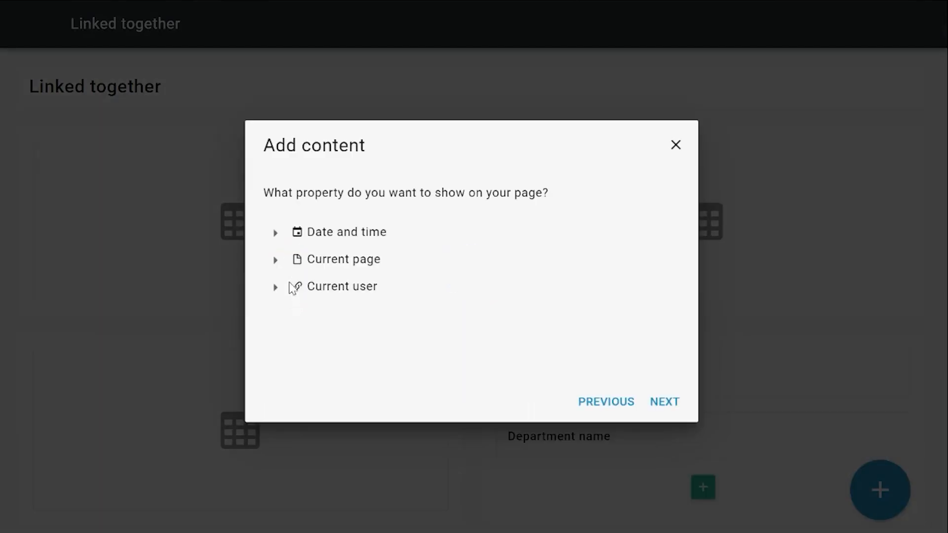
Show the Company name from the Company of the bottom-left table's selected Employee's Department, keep the default label and finish the detail.
click(276, 260)
click(299, 341)
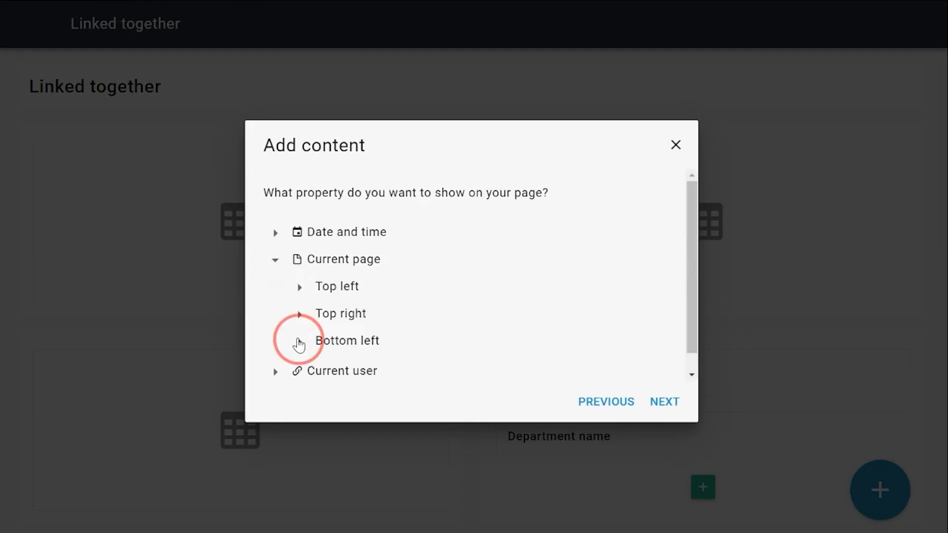
scroll(385, 323, down, 1)
click(327, 319)
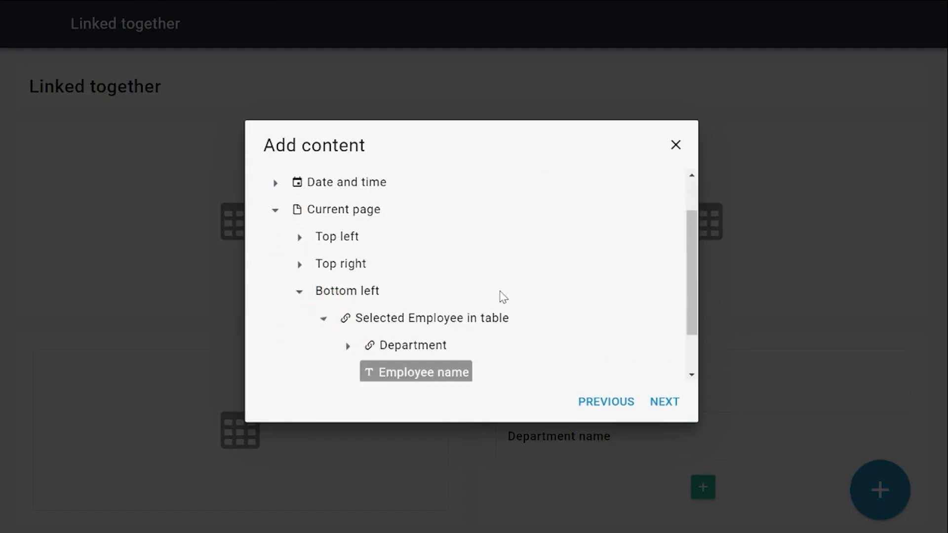
scroll(519, 305, down, 1)
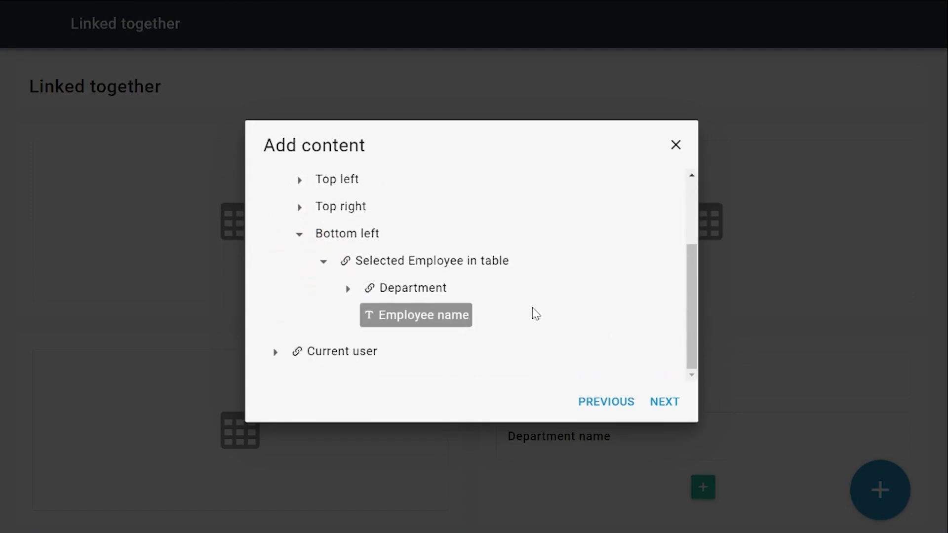
click(349, 289)
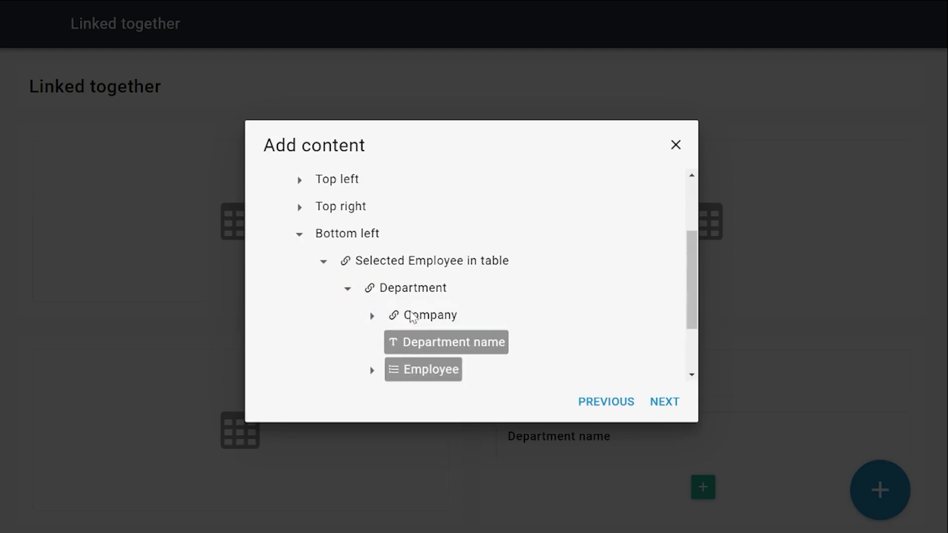
click(371, 317)
click(448, 346)
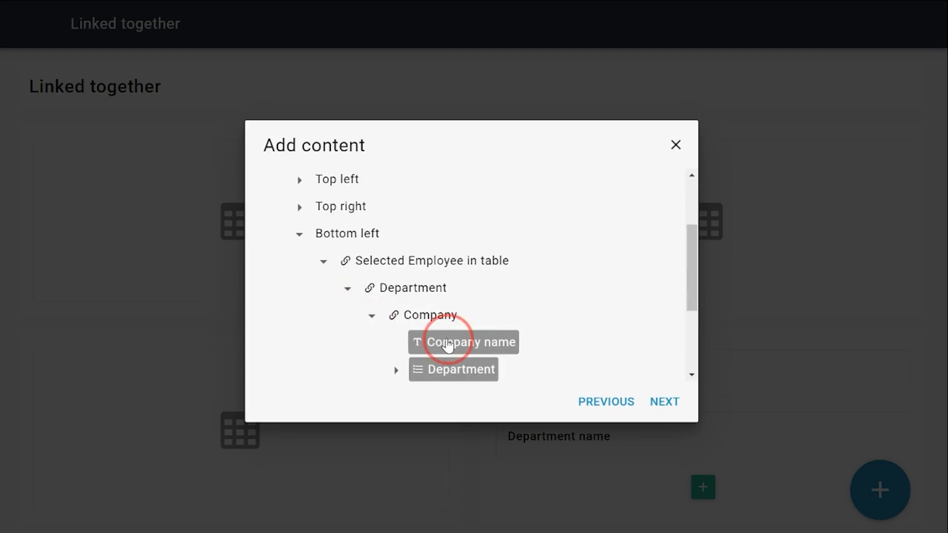
click(654, 402)
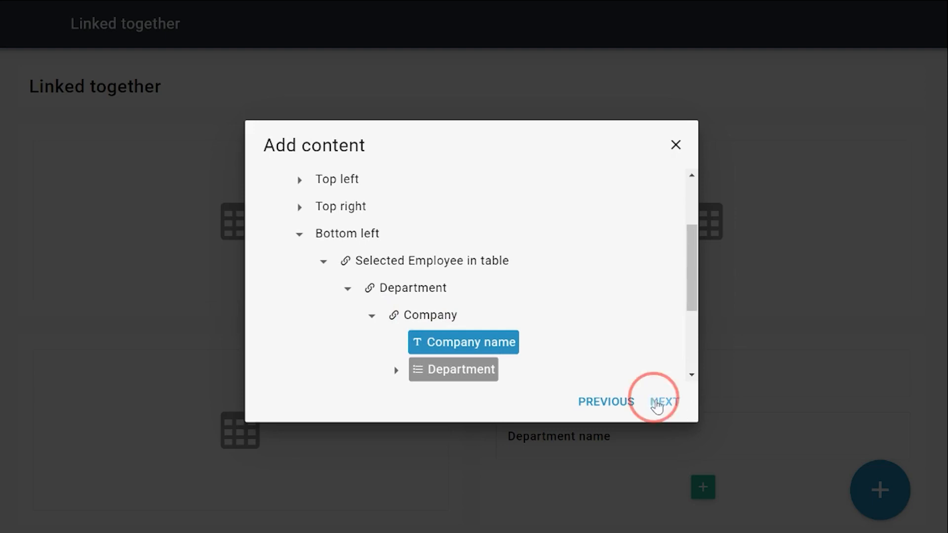
click(662, 403)
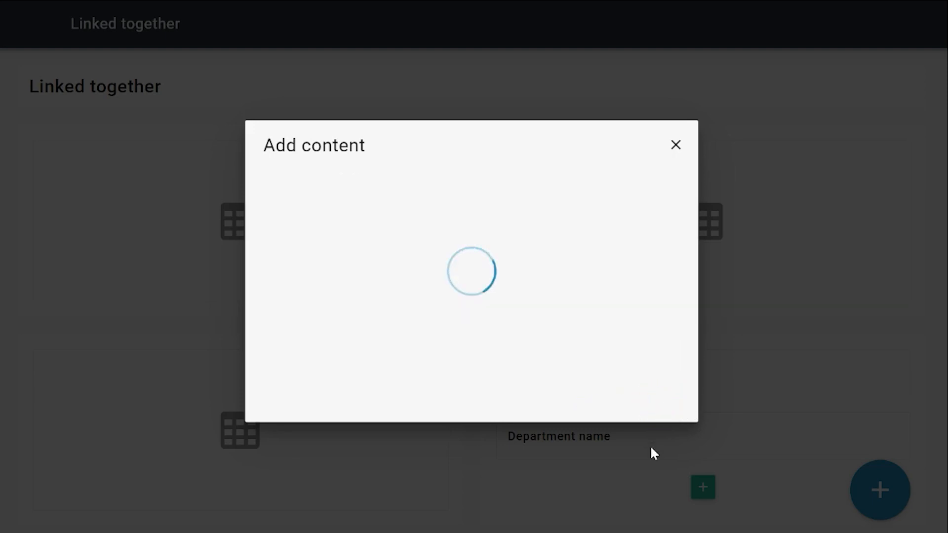
scroll(503, 414, down, 2)
scroll(503, 434, up, 2)
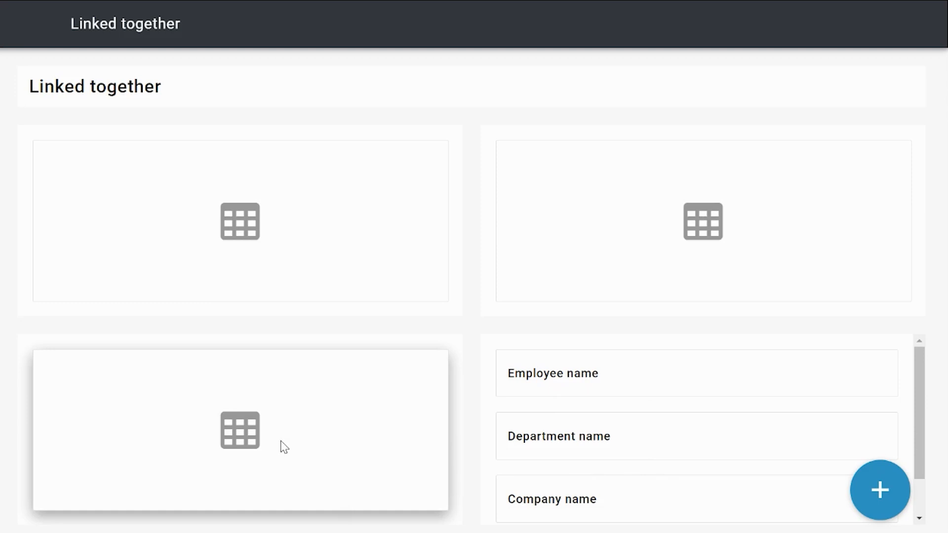
Leave the Linked together page and its user flow, and open the application's appearance design.
click(880, 496)
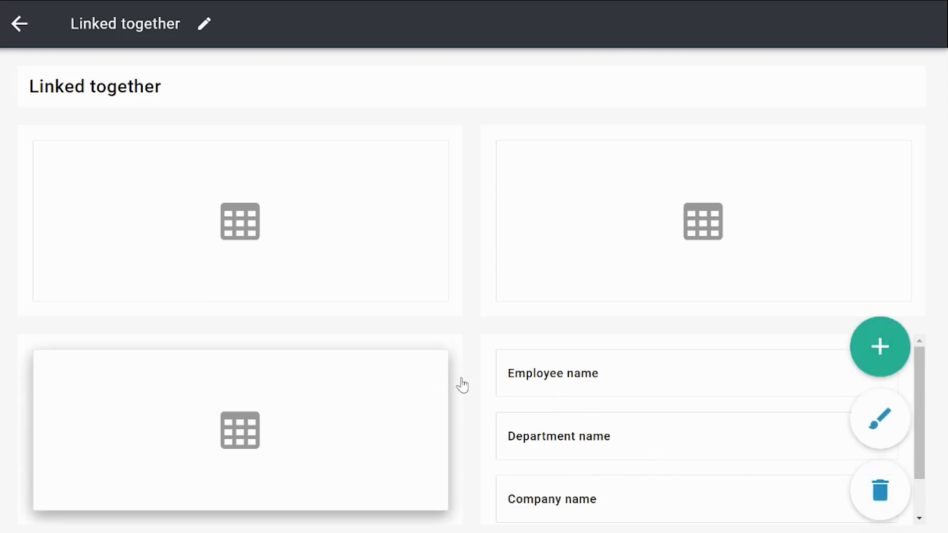
click(26, 25)
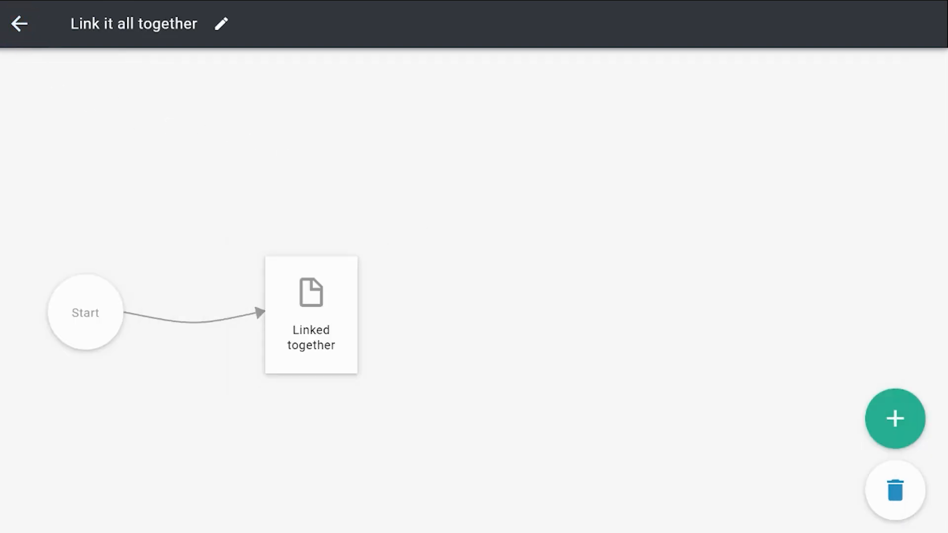
click(18, 27)
click(584, 74)
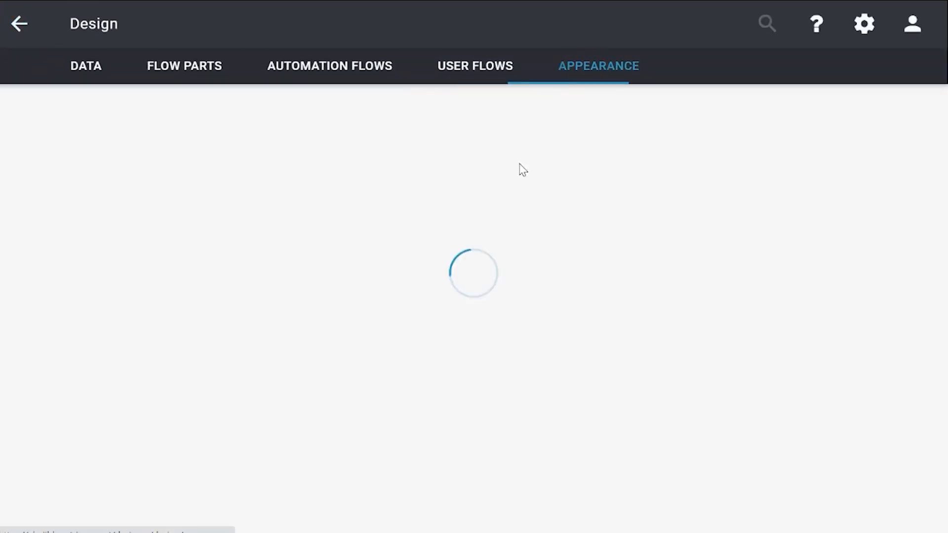
Add the Companies user flow to the Admin group of the application's navigation.
click(84, 187)
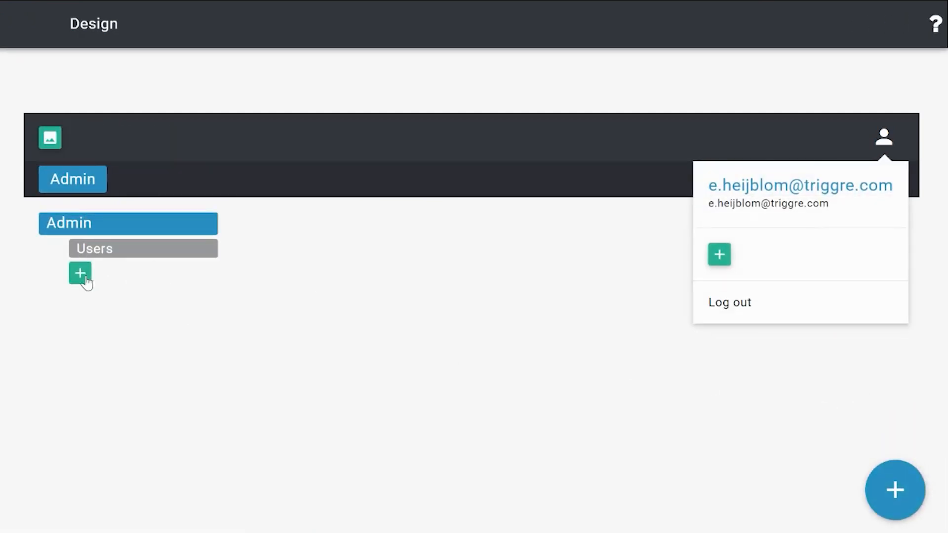
click(81, 275)
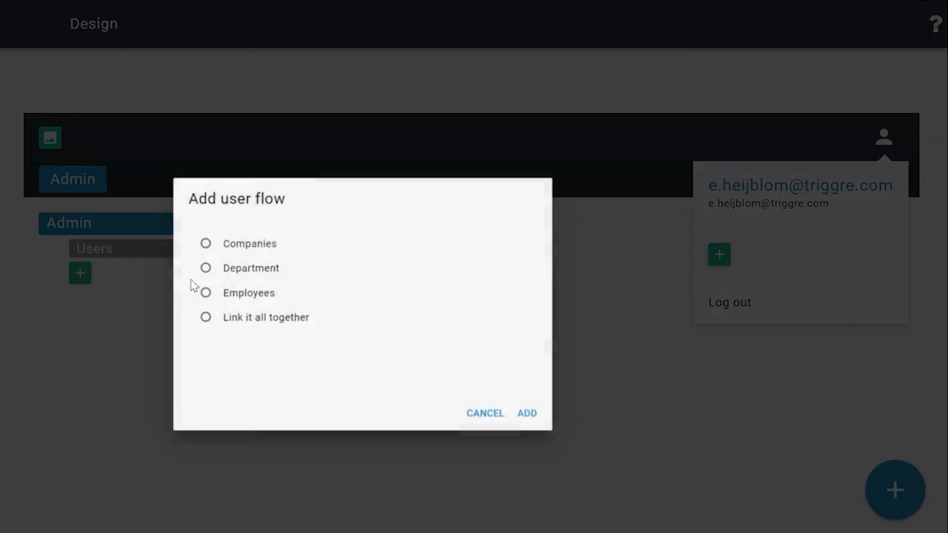
click(341, 286)
click(319, 200)
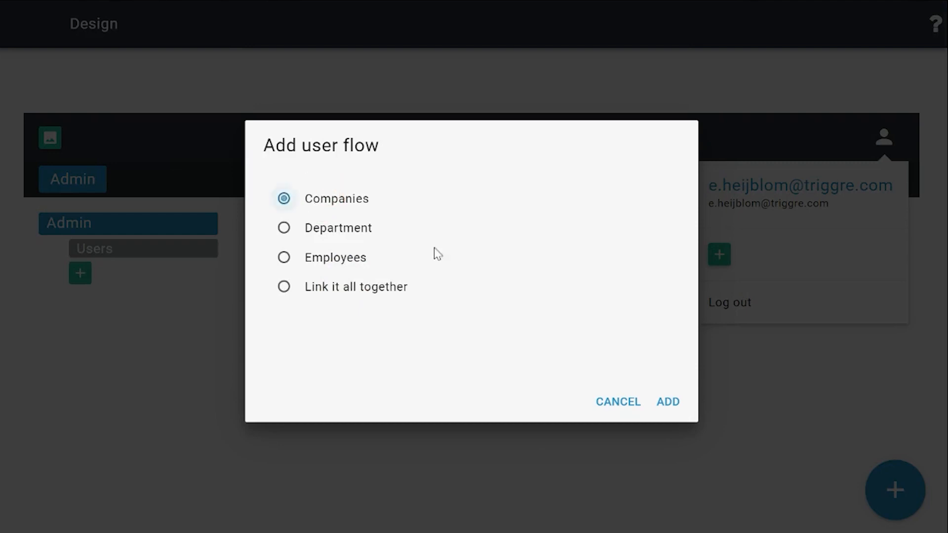
click(672, 401)
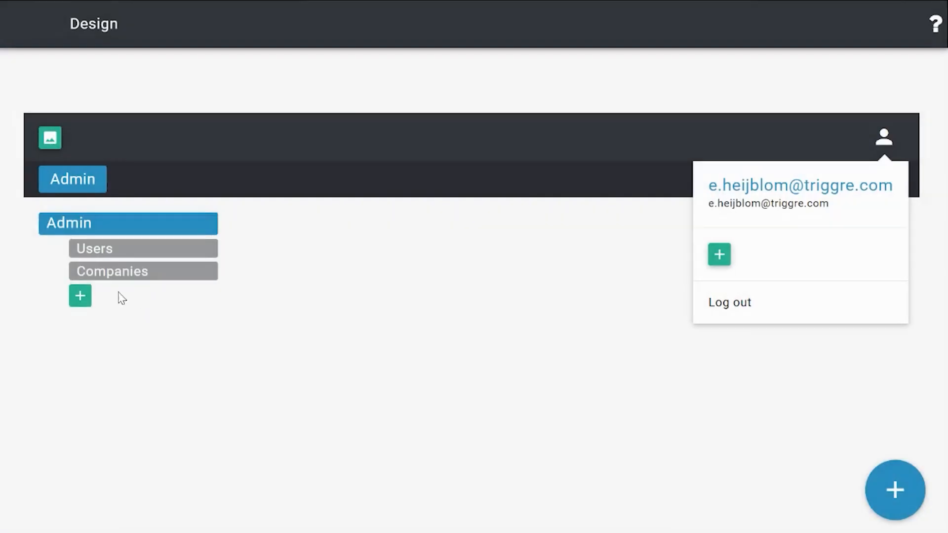
Add the Department and Employees user flows to the Admin group below Companies.
click(80, 295)
click(341, 200)
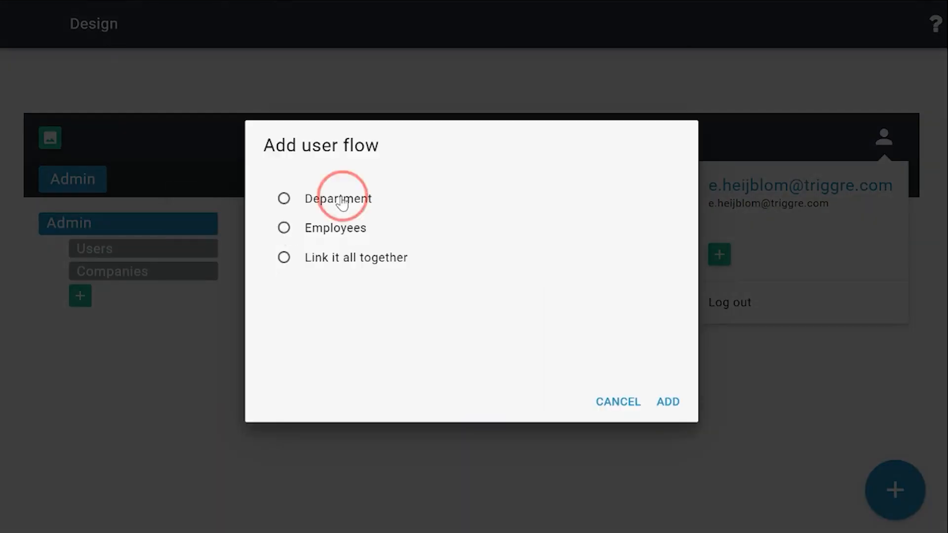
click(669, 402)
click(80, 319)
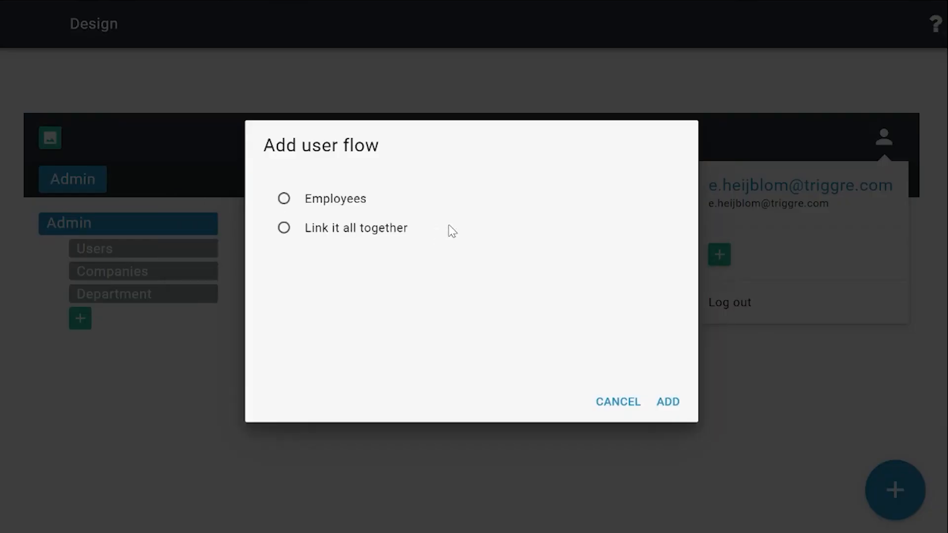
click(360, 207)
click(674, 403)
Add the Link it all together user flow to the Admin group below Employees.
click(77, 341)
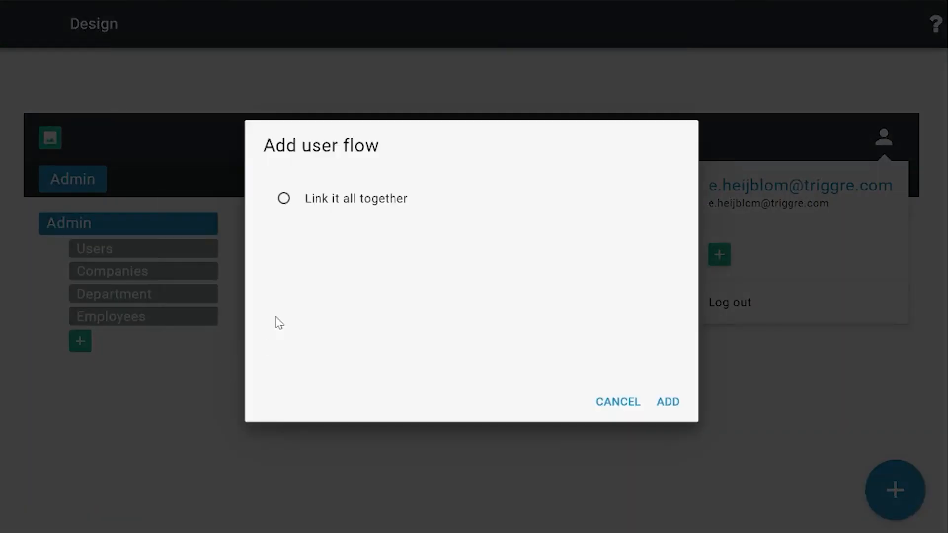
click(319, 205)
click(669, 403)
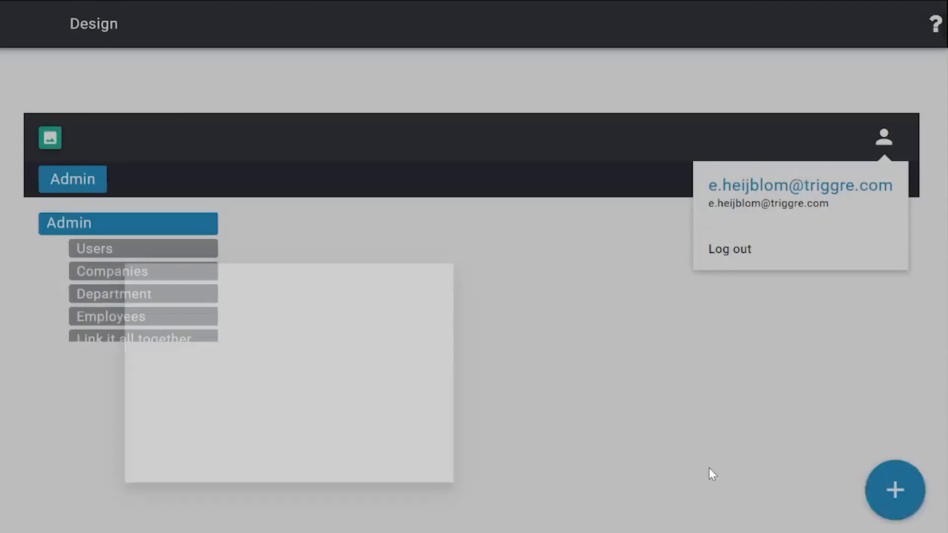
Leave the design, publish the application and open the Companies overview in the published version.
click(17, 25)
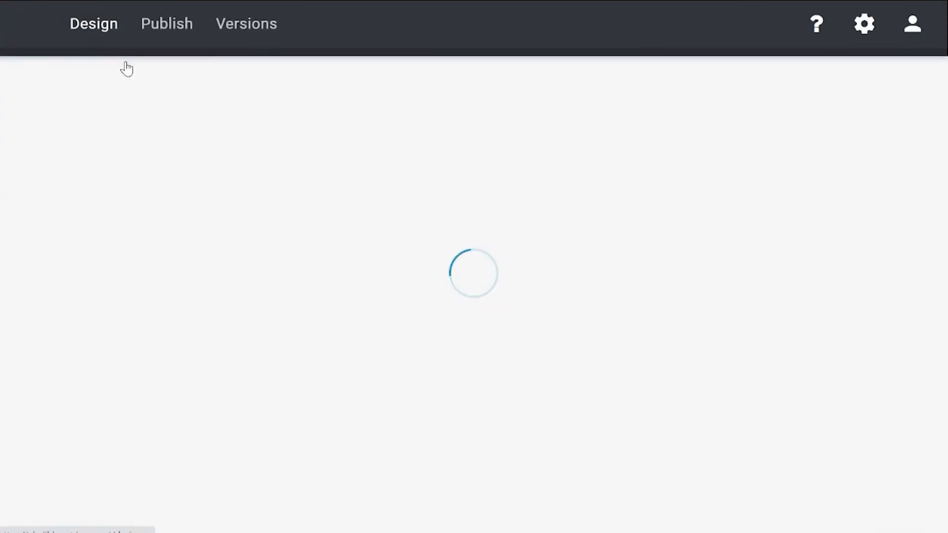
click(173, 25)
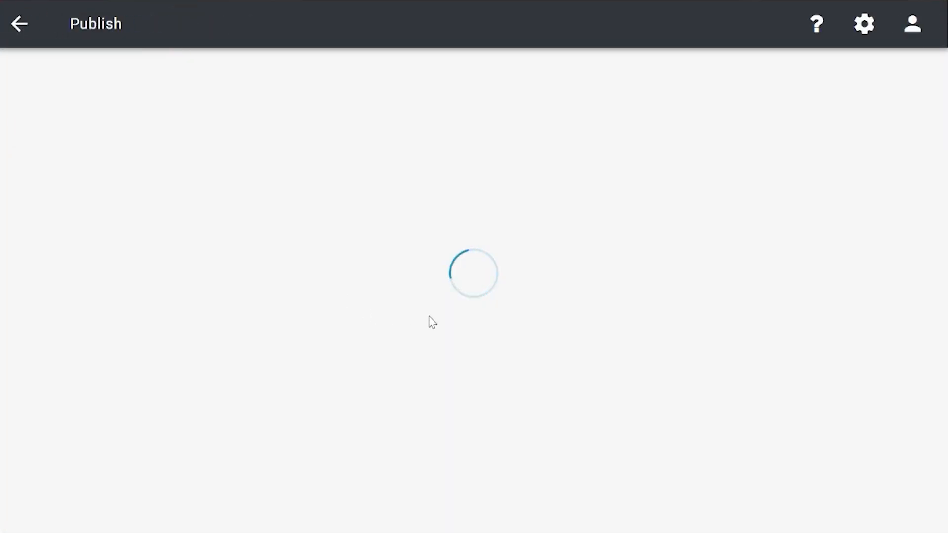
click(138, 301)
click(579, 344)
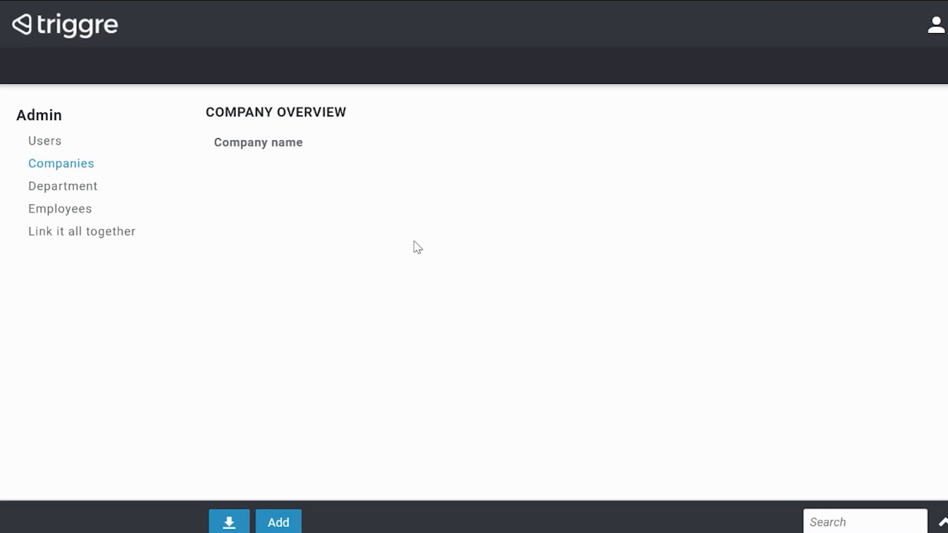
Add a company named Triggre without selecting a department.
click(294, 523)
click(434, 143)
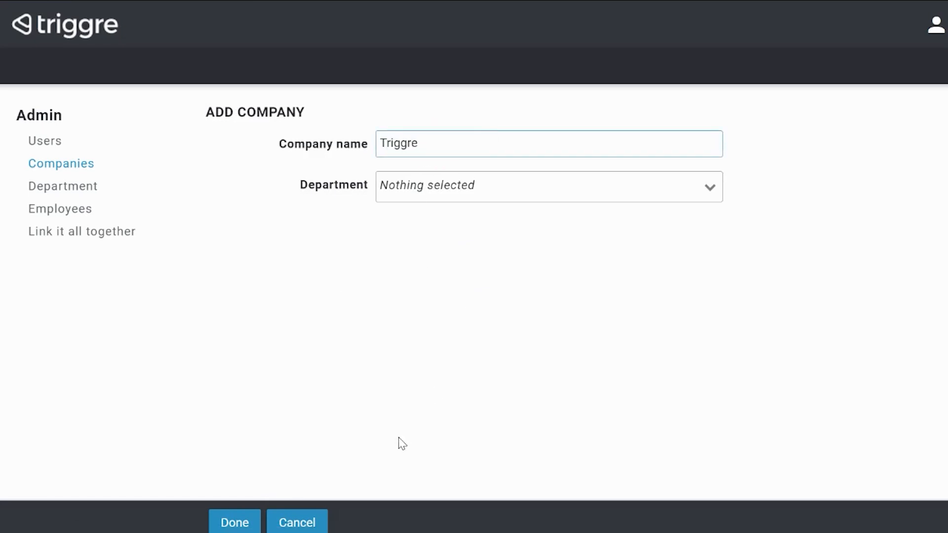
click(234, 520)
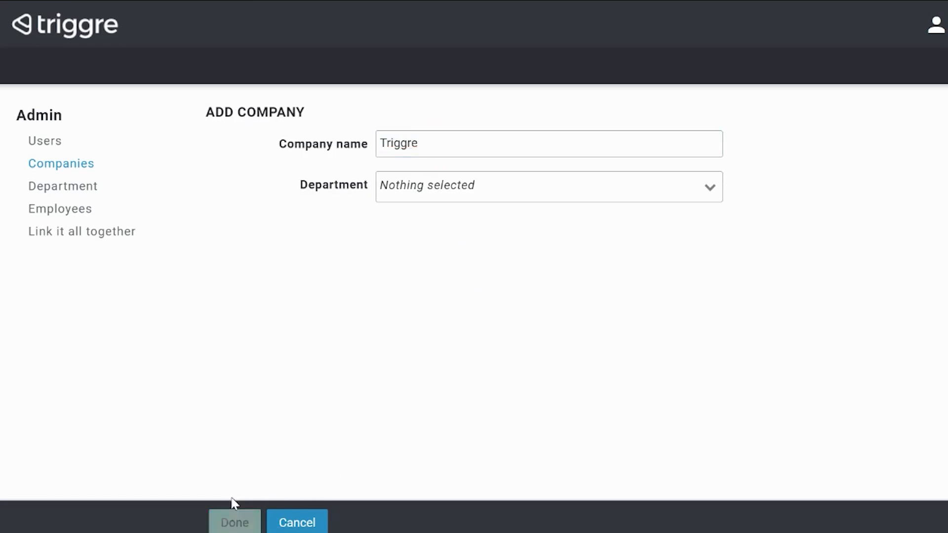
Add a second company named Company without selecting a department.
click(278, 521)
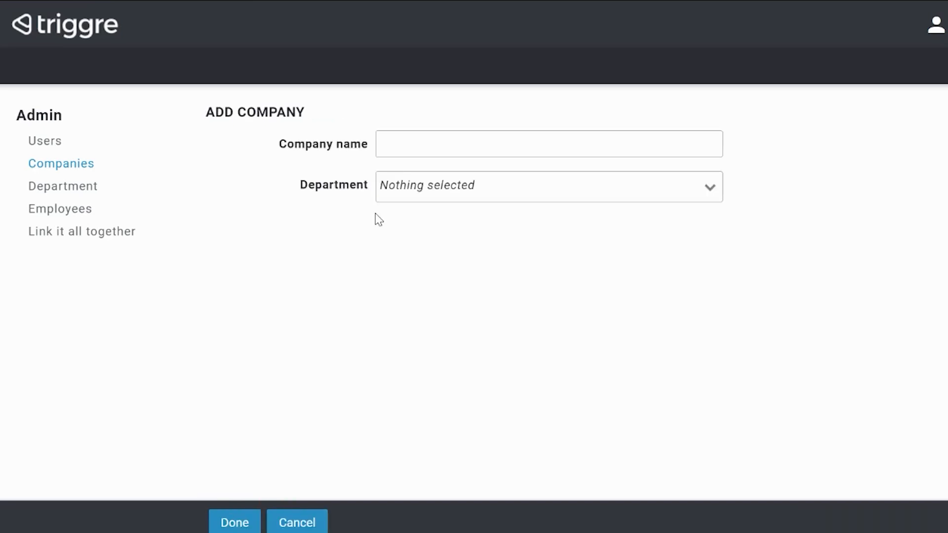
click(414, 146)
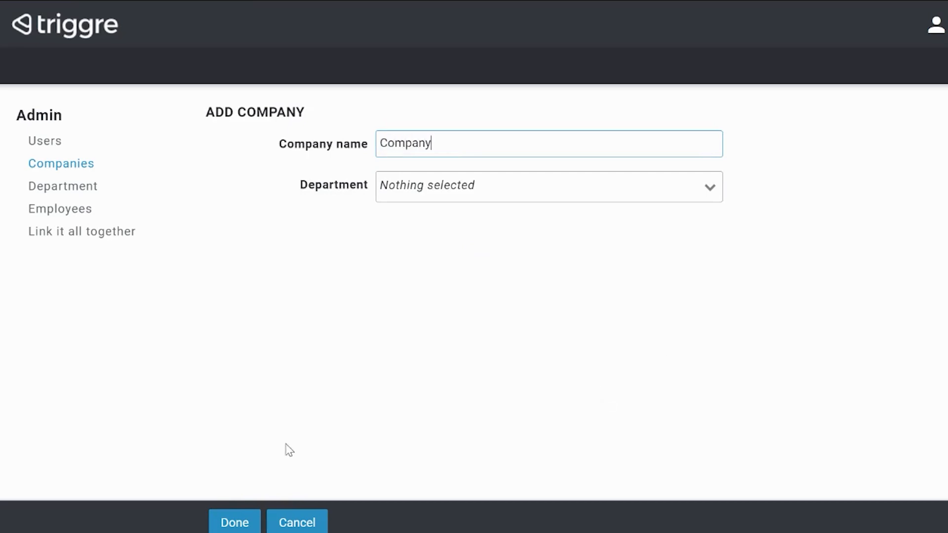
click(243, 523)
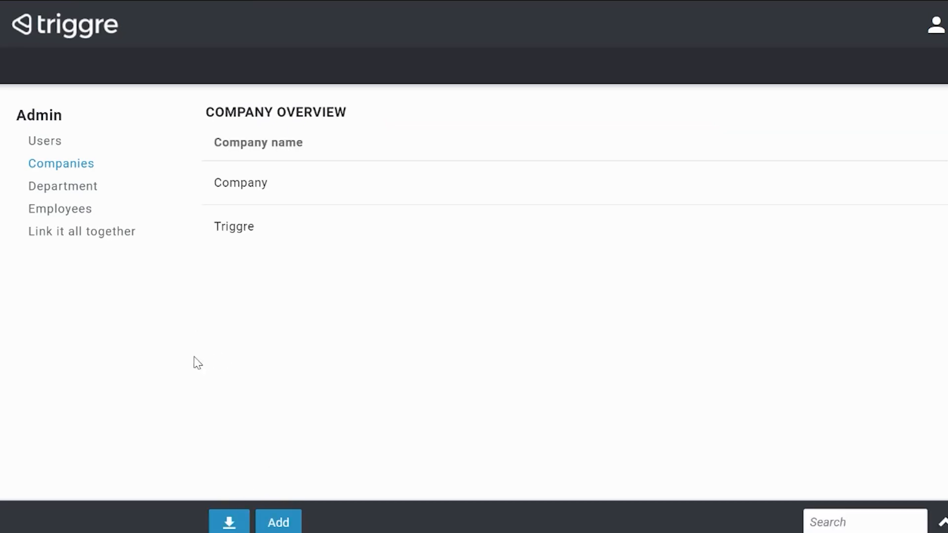
Add a department named Finance linked to the company Triggre, leaving the employee unselected.
click(70, 192)
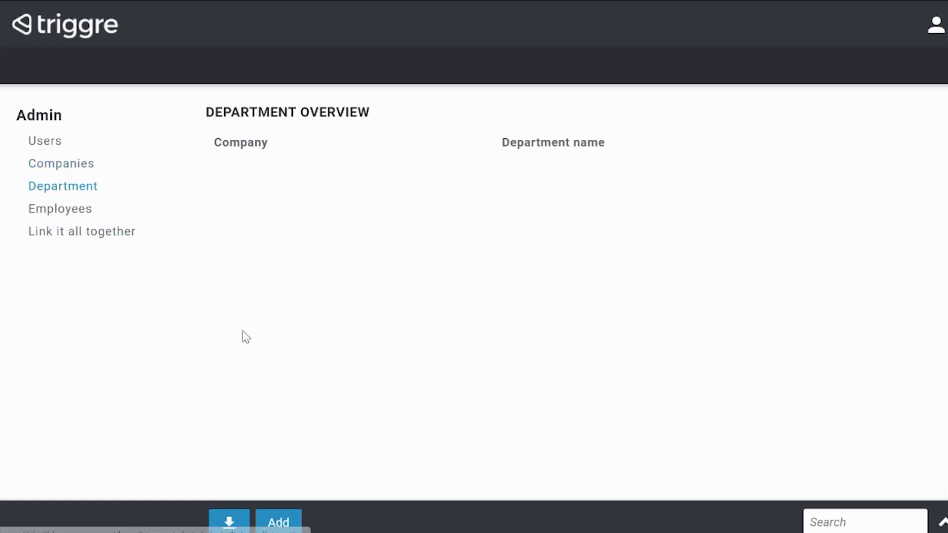
click(279, 523)
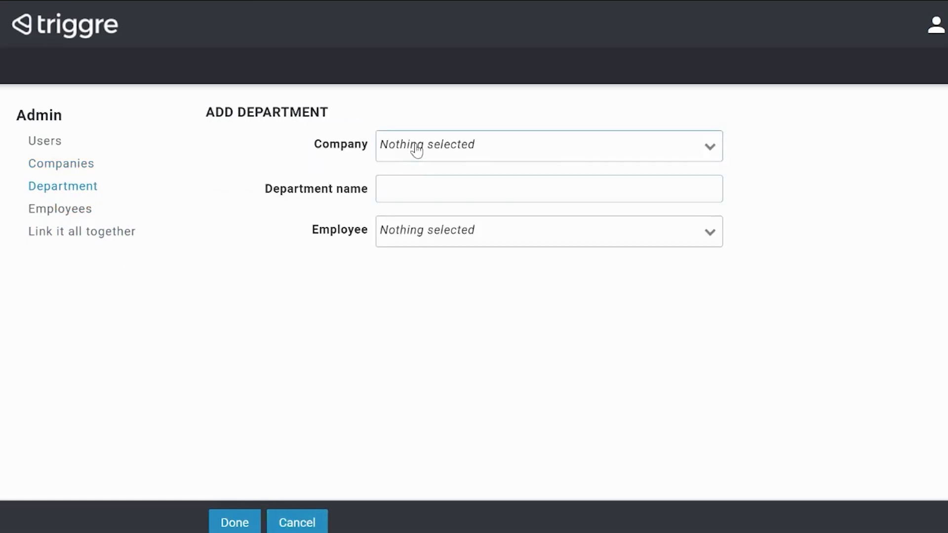
click(416, 149)
click(420, 234)
click(429, 193)
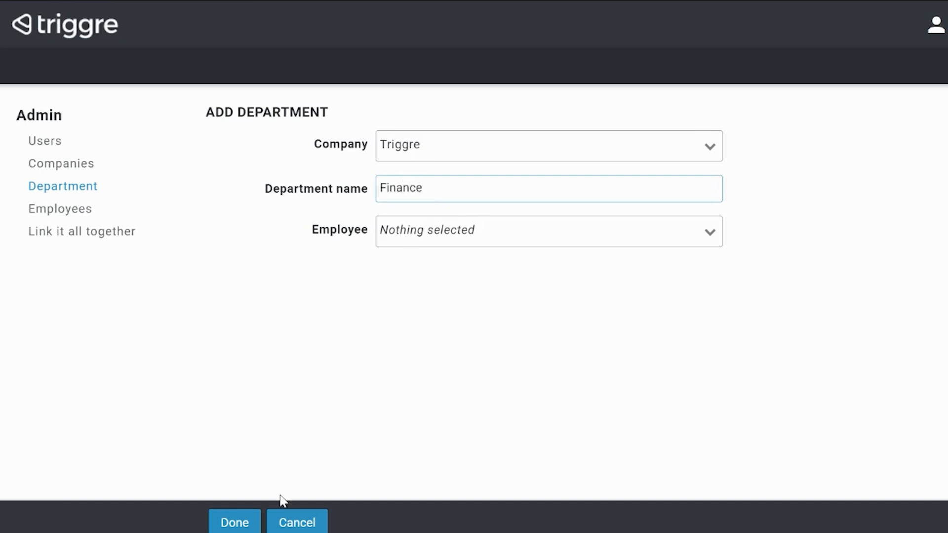
click(234, 522)
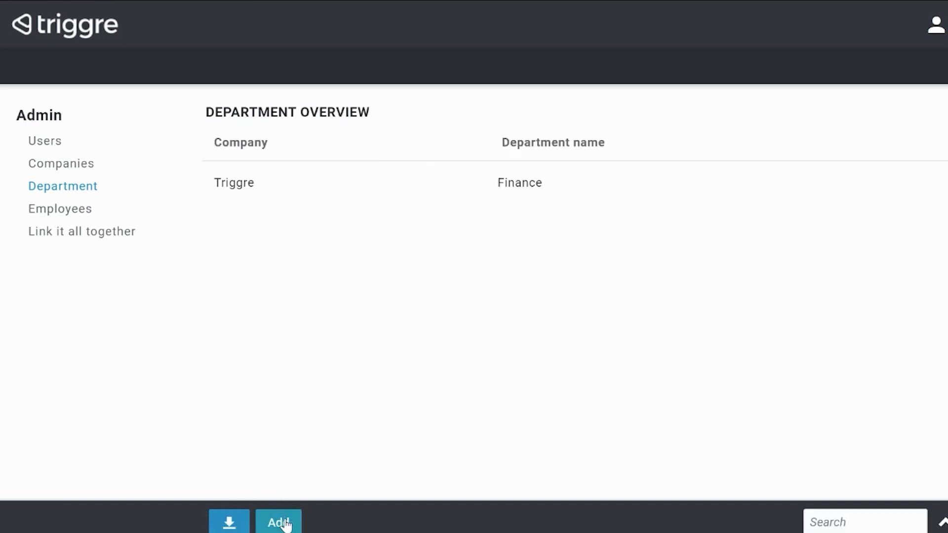
Add a department named HR linked to the company Triggre, leaving the employee unselected.
click(286, 523)
click(423, 146)
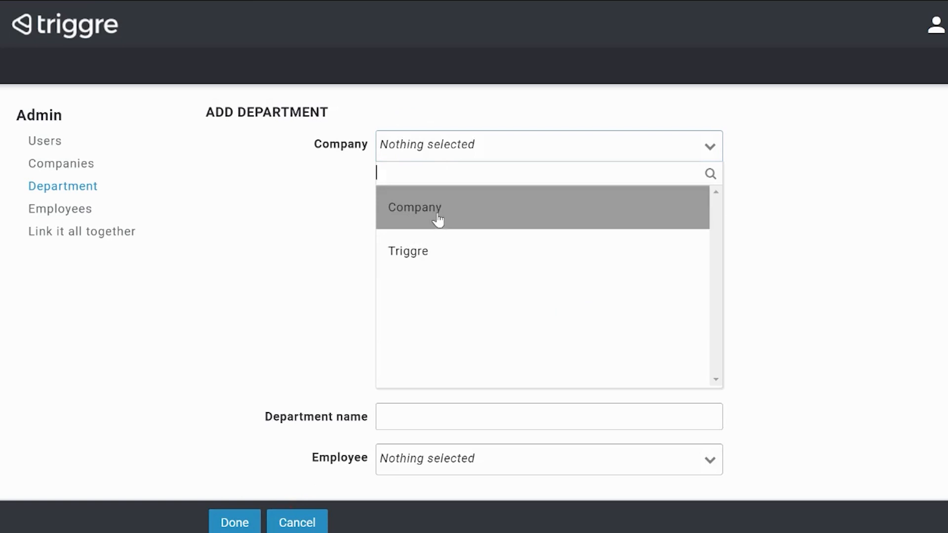
click(430, 250)
click(437, 181)
text(HR)
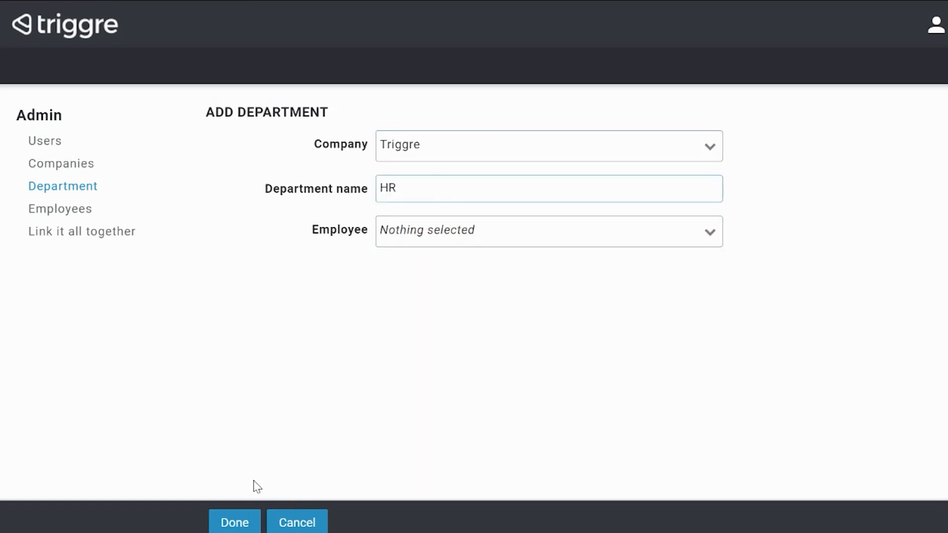
click(244, 520)
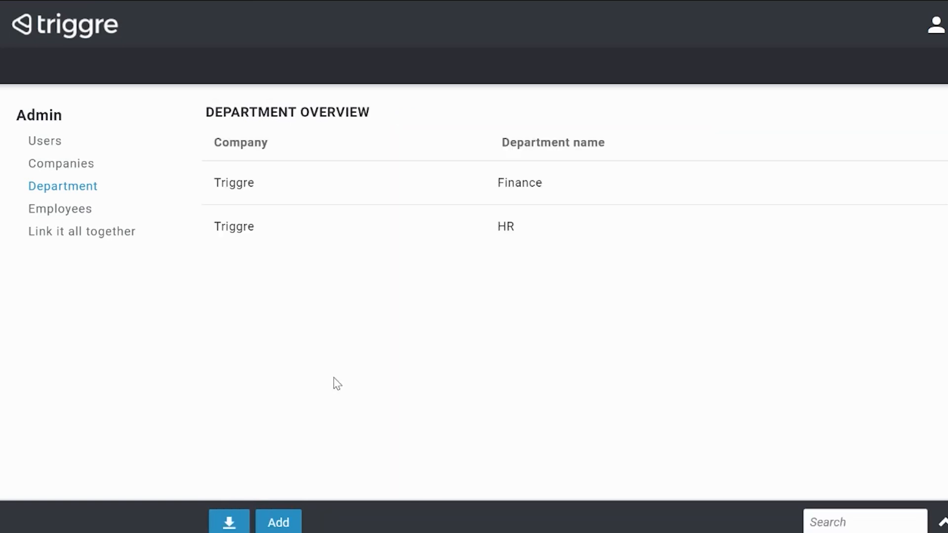
Add a department named Operations linked to the company named Company, leaving the employee unselected.
click(288, 516)
click(420, 155)
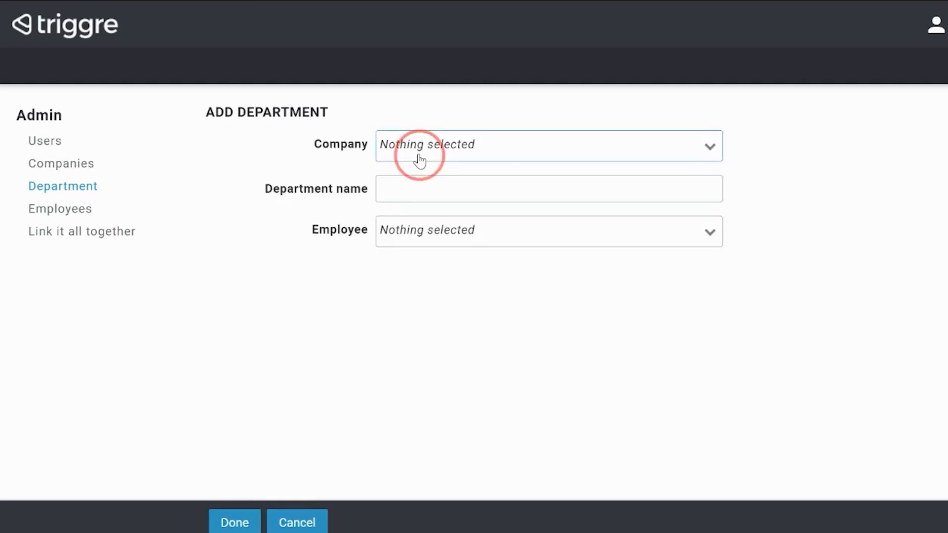
click(446, 212)
click(449, 192)
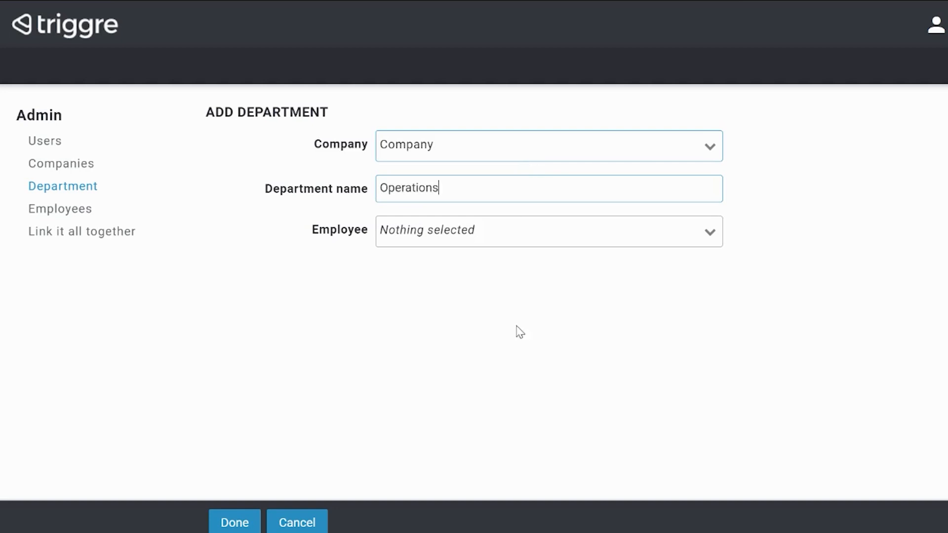
click(237, 523)
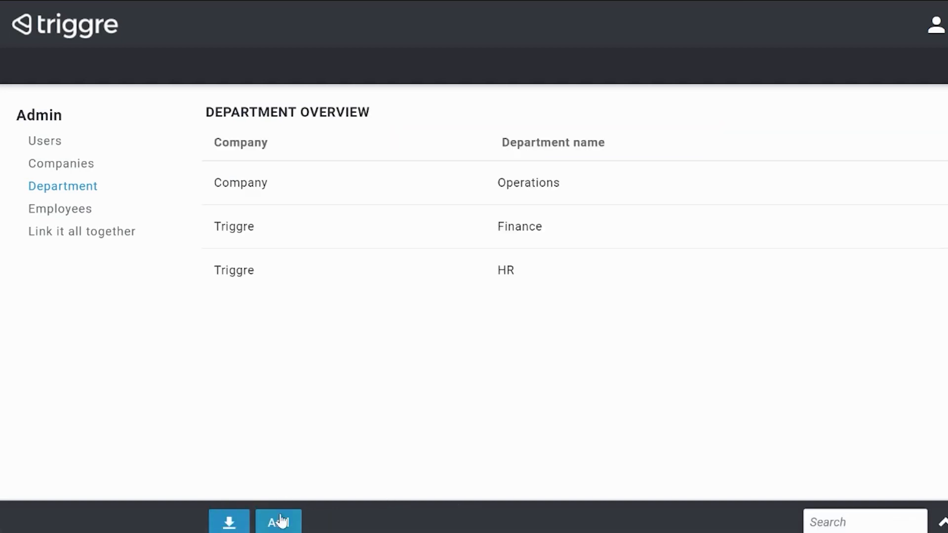
Add a department named Service desk linked to the company named Company, leaving the employee unselected.
click(278, 522)
click(451, 148)
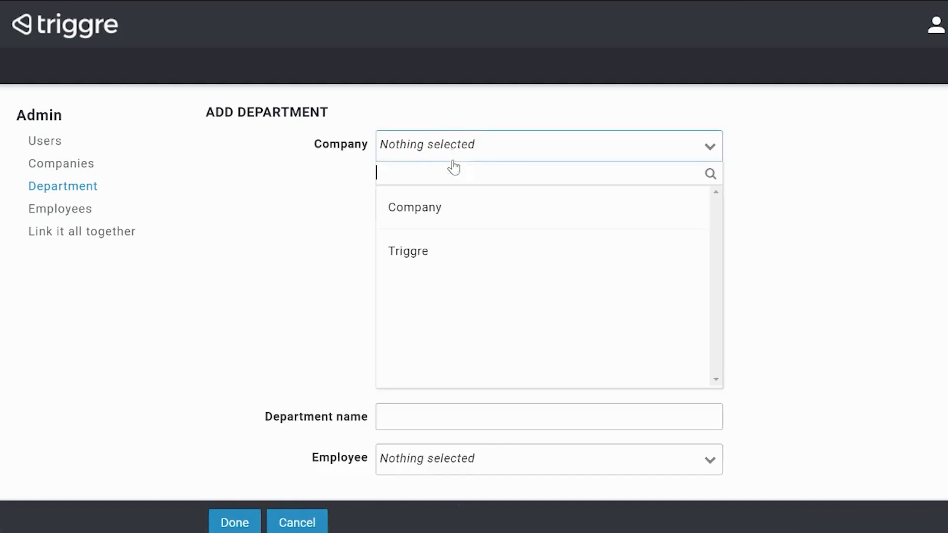
click(439, 246)
click(455, 190)
text(Service desk)
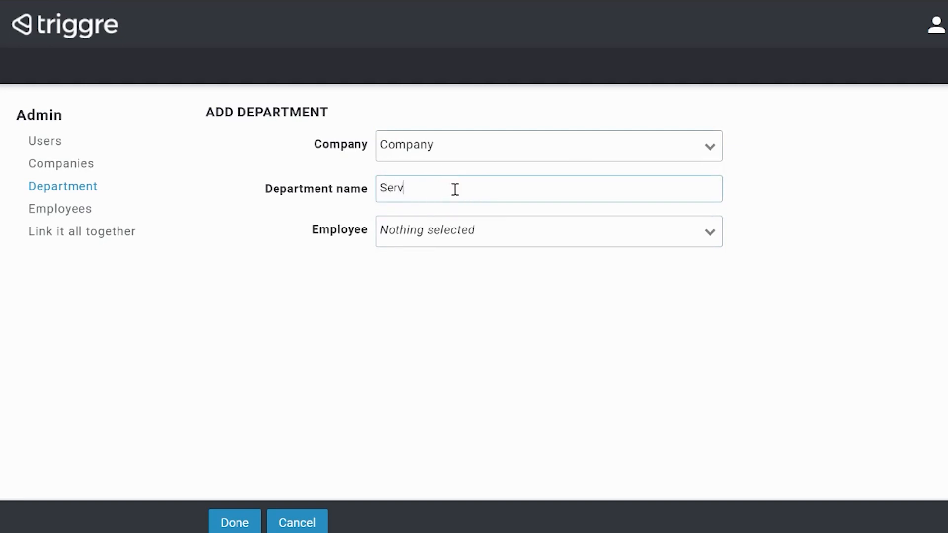
click(236, 524)
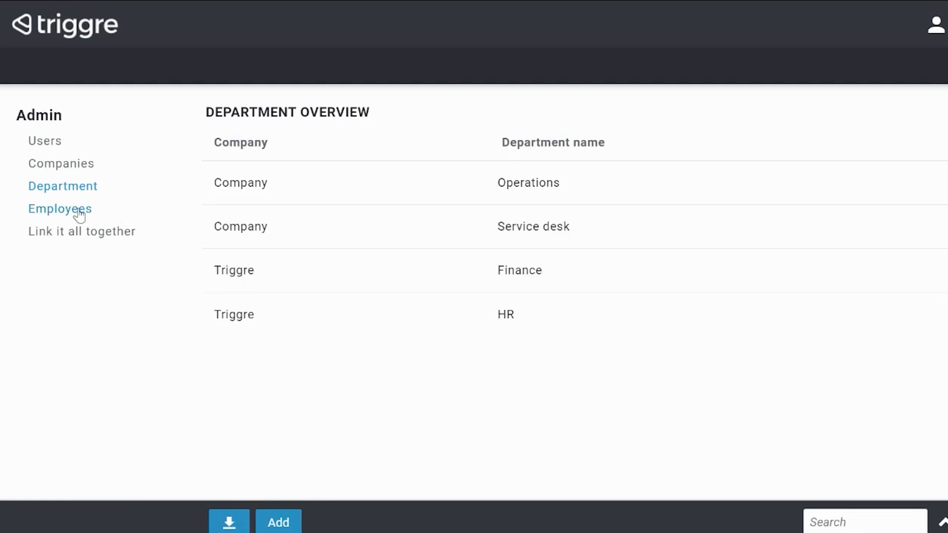
Open the Employees overview and add an employee named Employee1 in the Finance department.
click(79, 214)
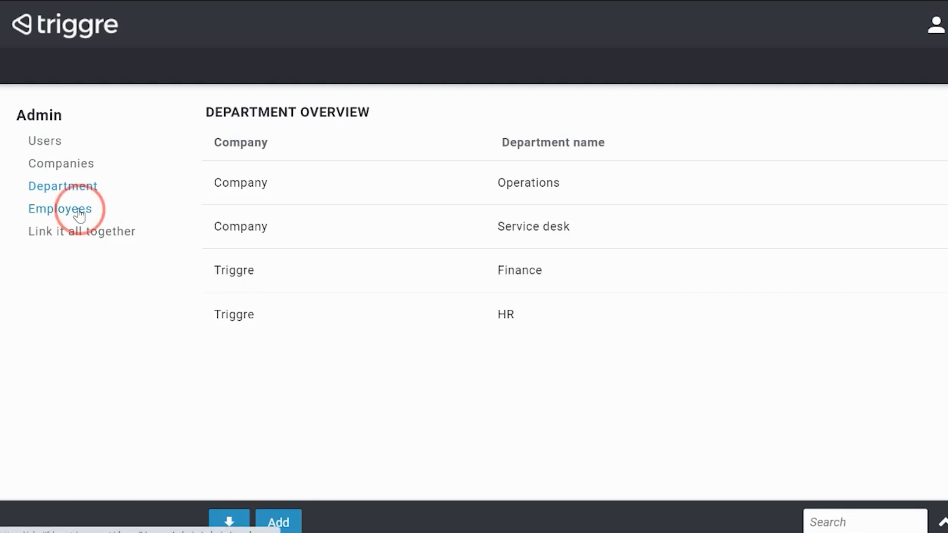
click(283, 525)
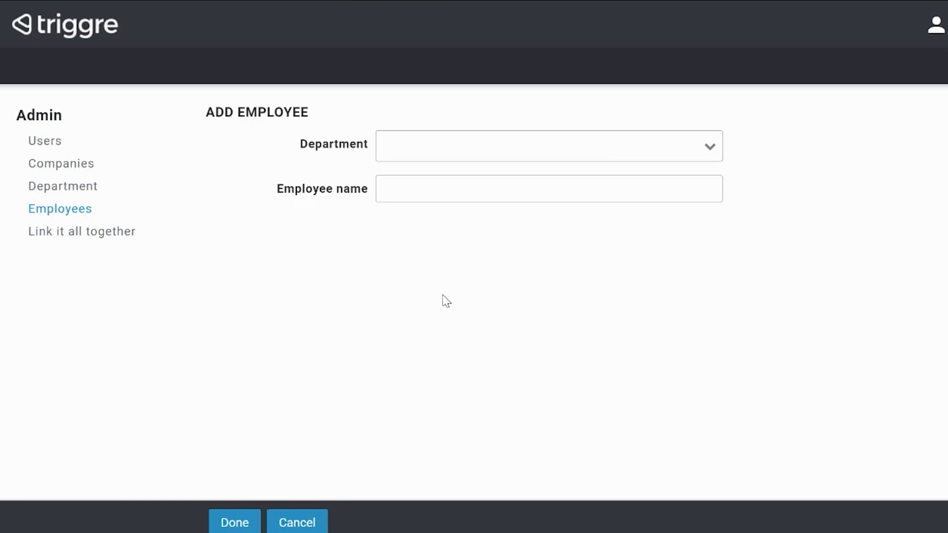
click(446, 157)
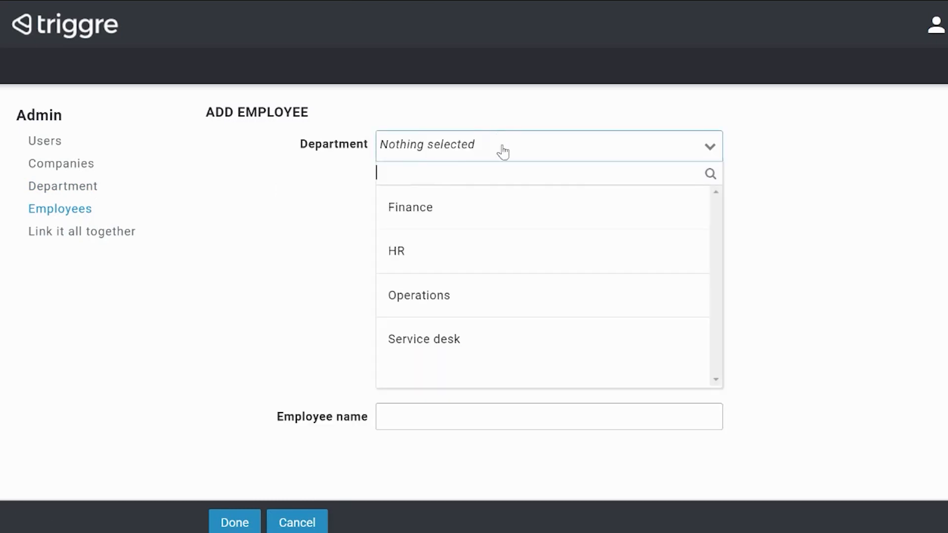
click(410, 212)
click(504, 191)
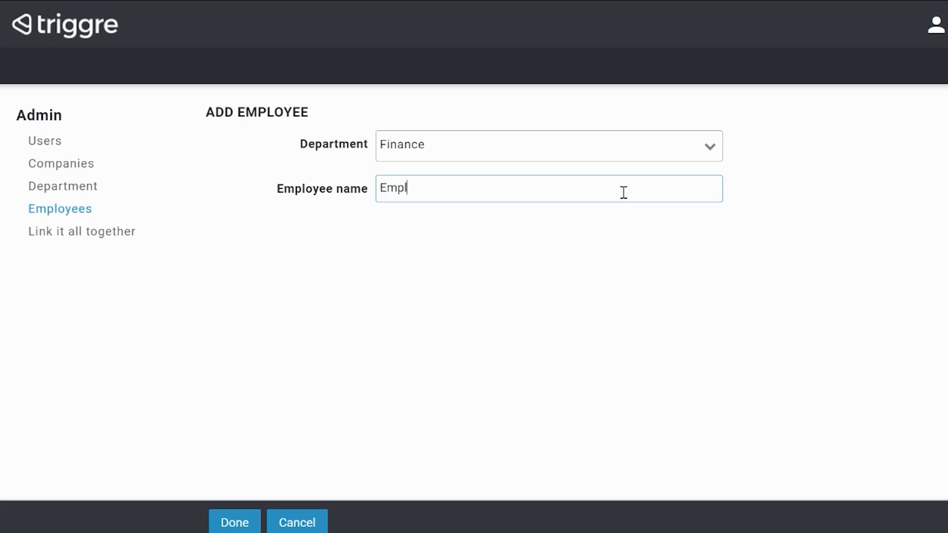
click(233, 519)
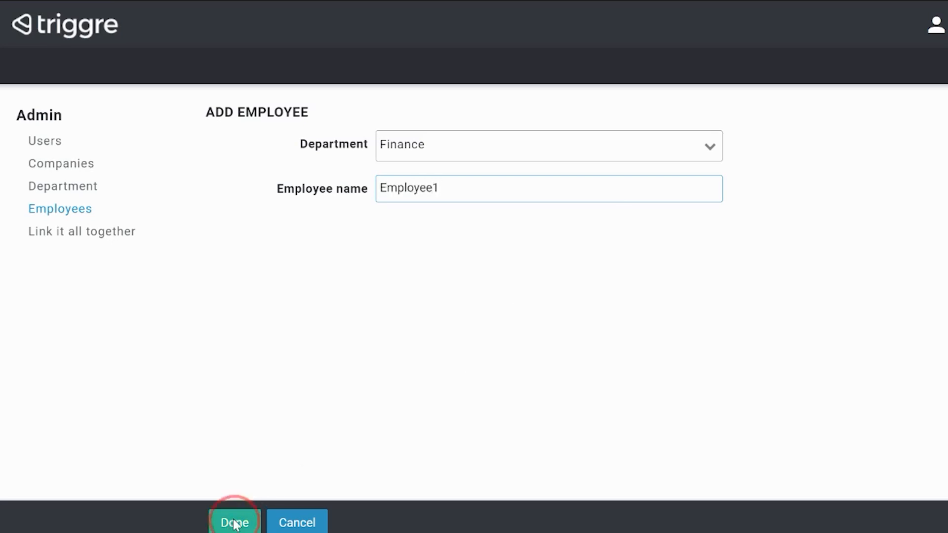
Add an employee named Employee 2 in the HR department.
click(292, 524)
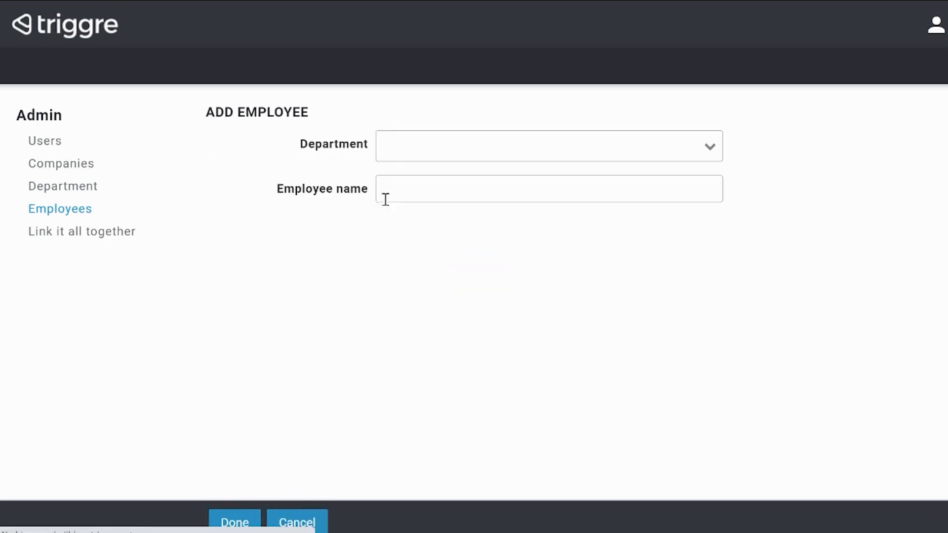
click(402, 148)
click(413, 250)
click(450, 183)
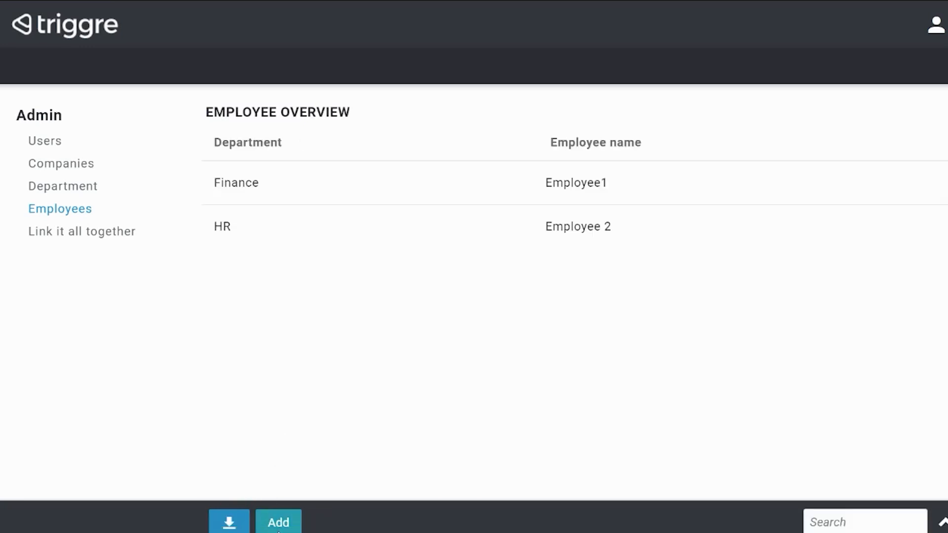
Add an employee named Employee 3 in the Finance department.
click(278, 525)
click(451, 148)
click(438, 207)
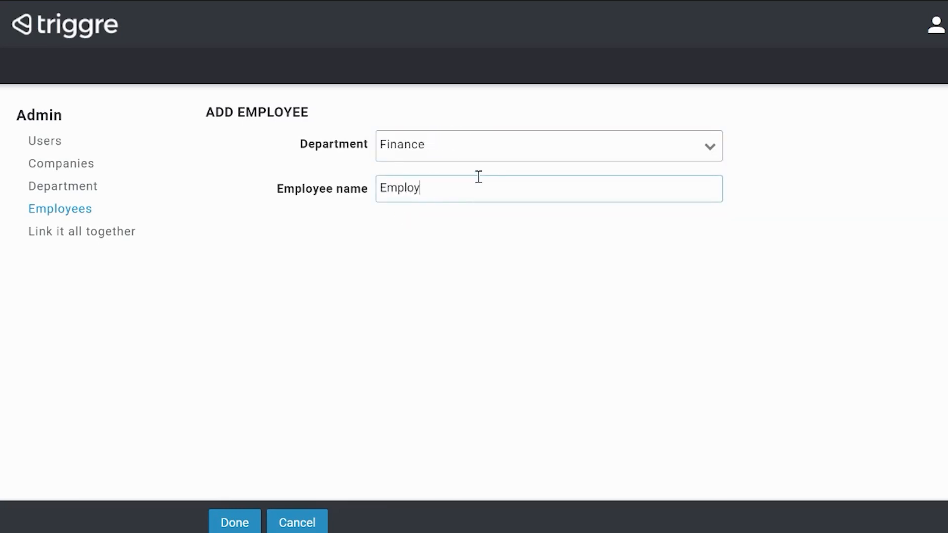
key(Return)
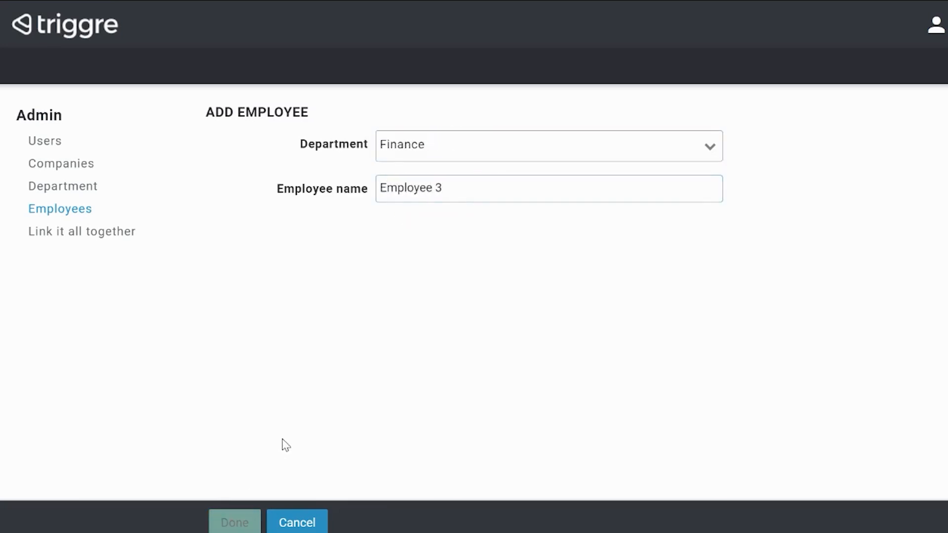
Add an employee named Employee 7 in the Operations department.
click(277, 522)
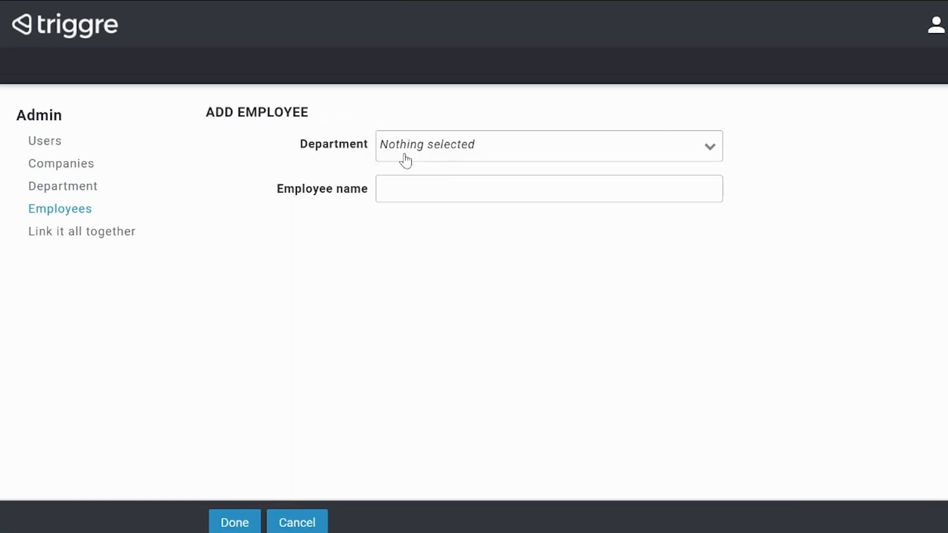
click(449, 151)
click(423, 296)
click(428, 191)
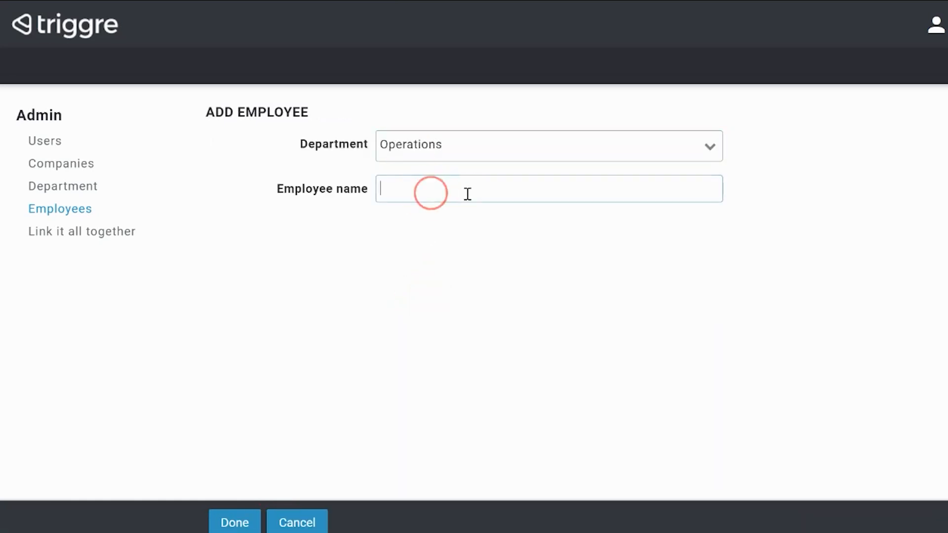
text(Employee 7)
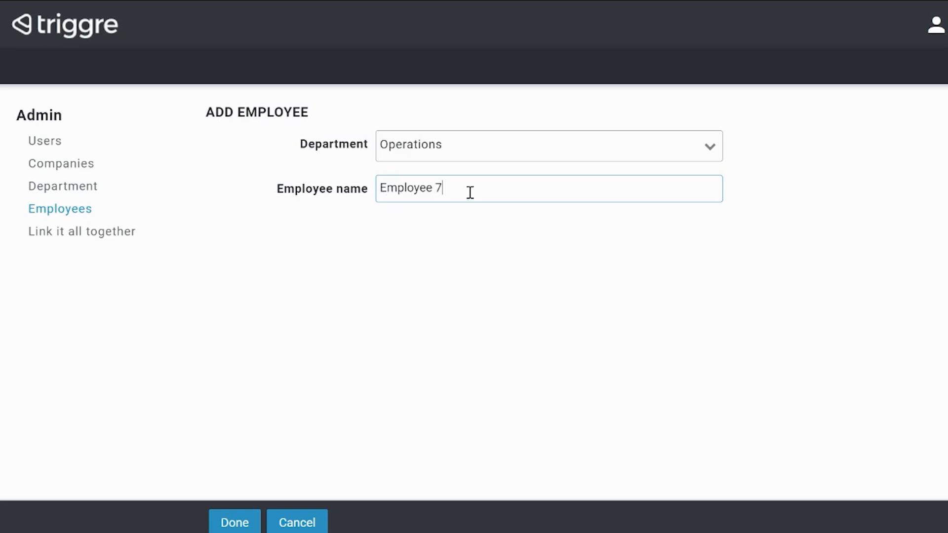
key(Return)
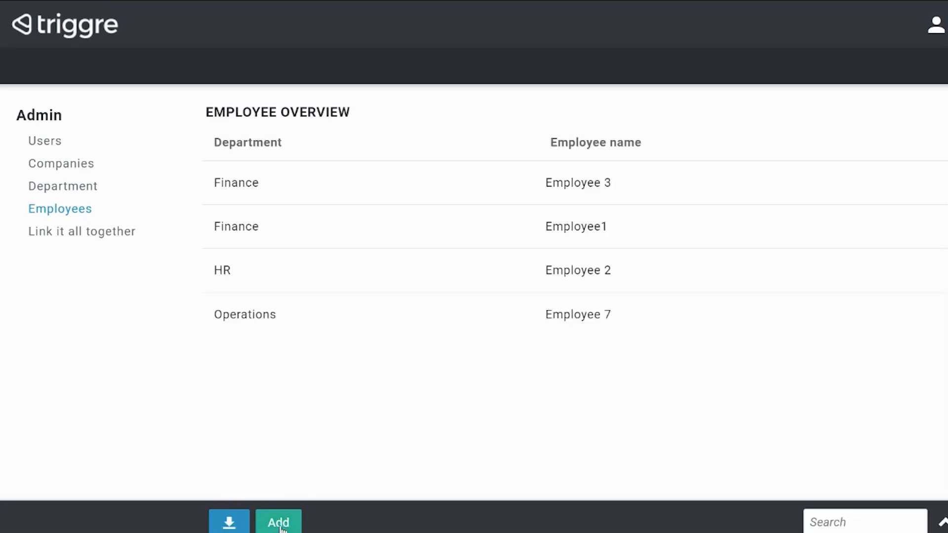
Add an employee named Employee 8 in the Service desk department.
click(280, 525)
click(433, 152)
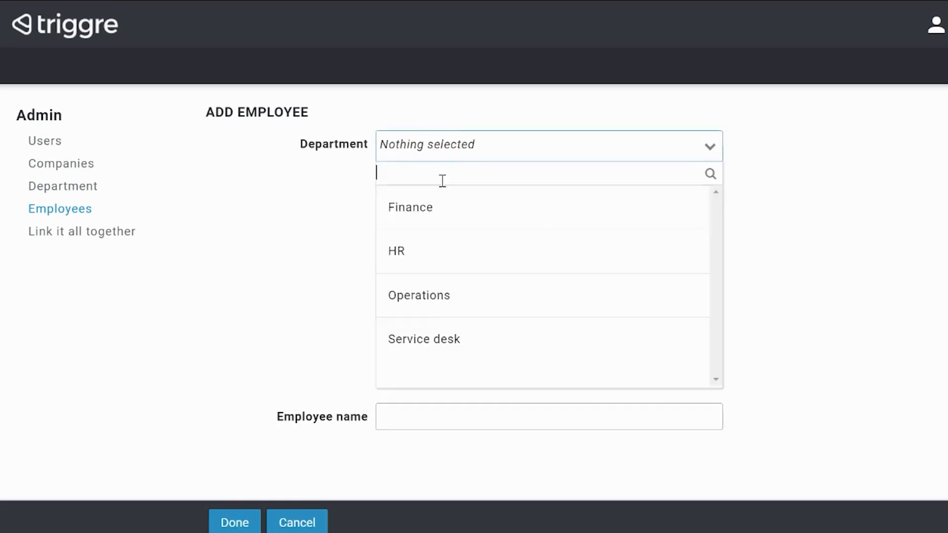
click(430, 339)
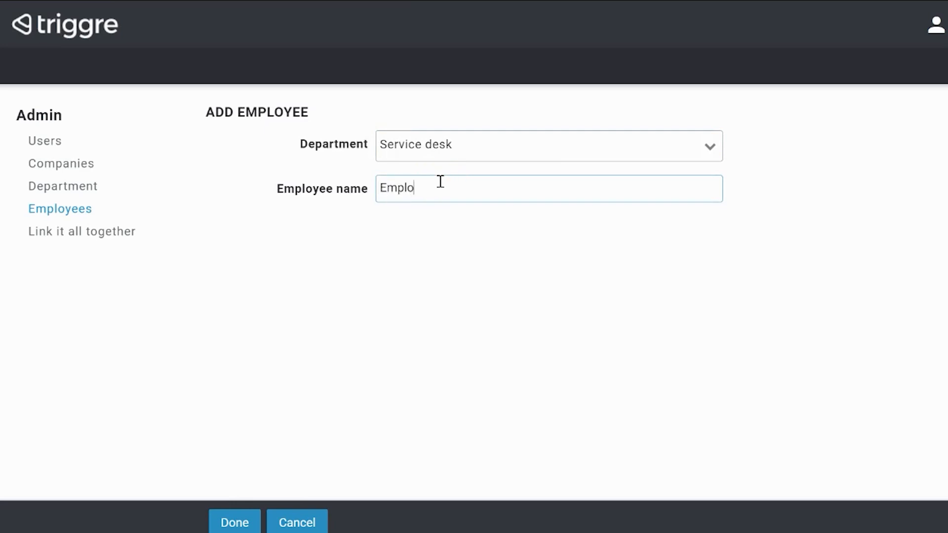
key(Return)
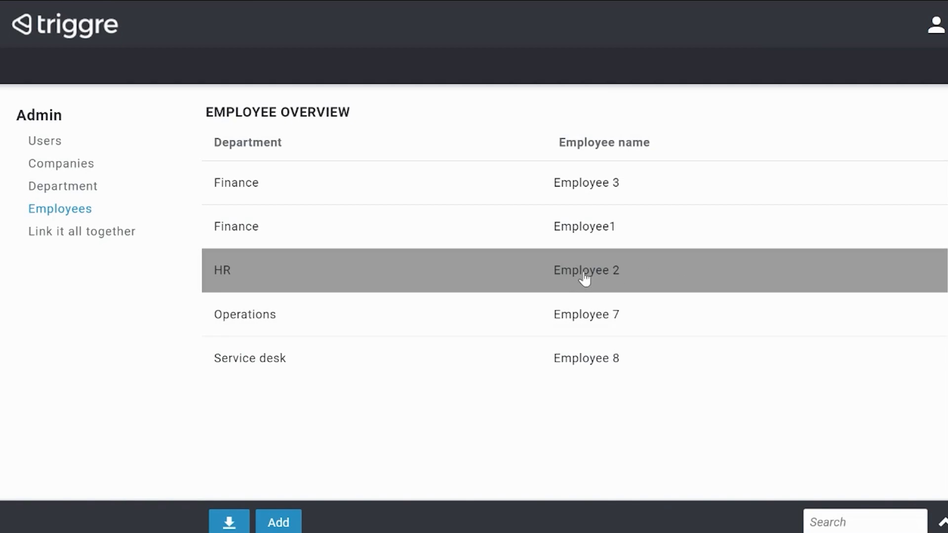
Open the Link it all together page and examine the departments listed for Company and for Triggre by selecting each in turn.
click(66, 243)
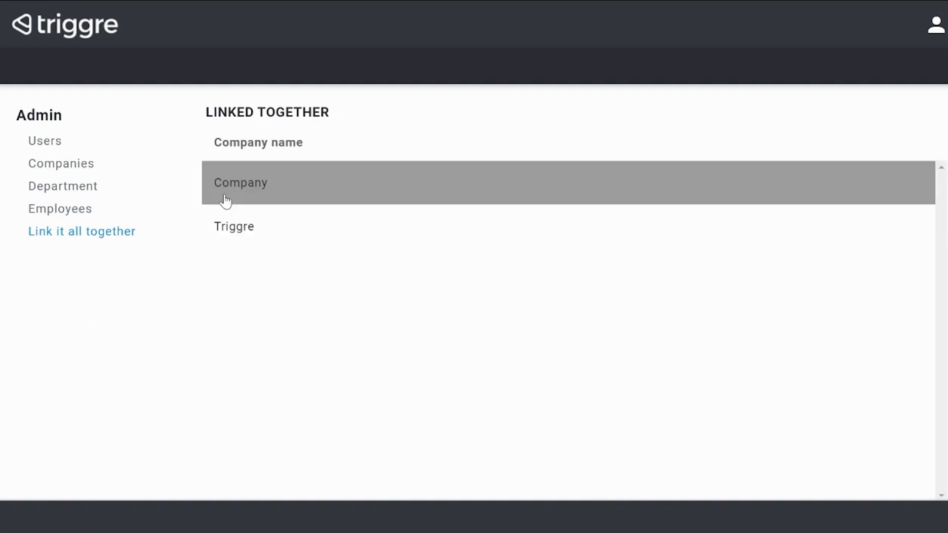
click(259, 190)
scroll(334, 348, down, 2)
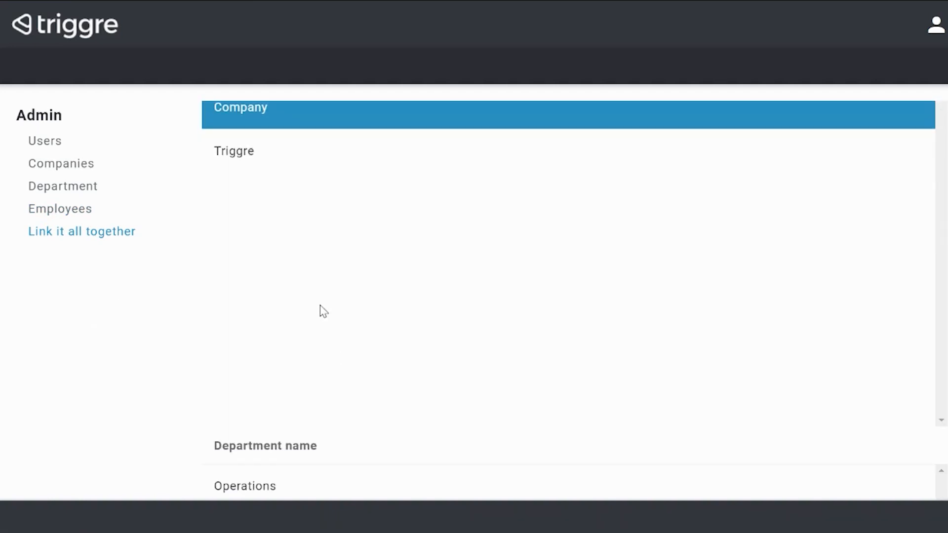
click(284, 170)
scroll(295, 327, down, 3)
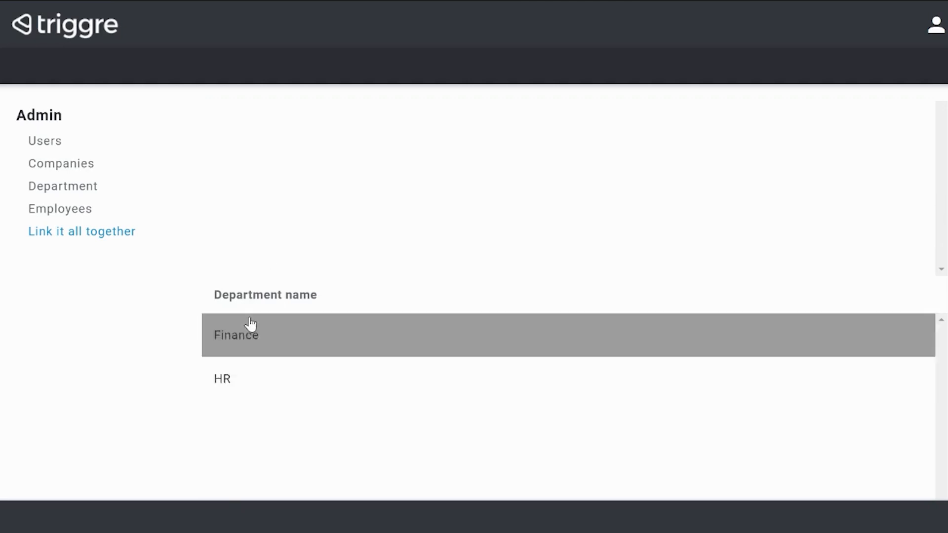
scroll(267, 229, up, 3)
click(262, 190)
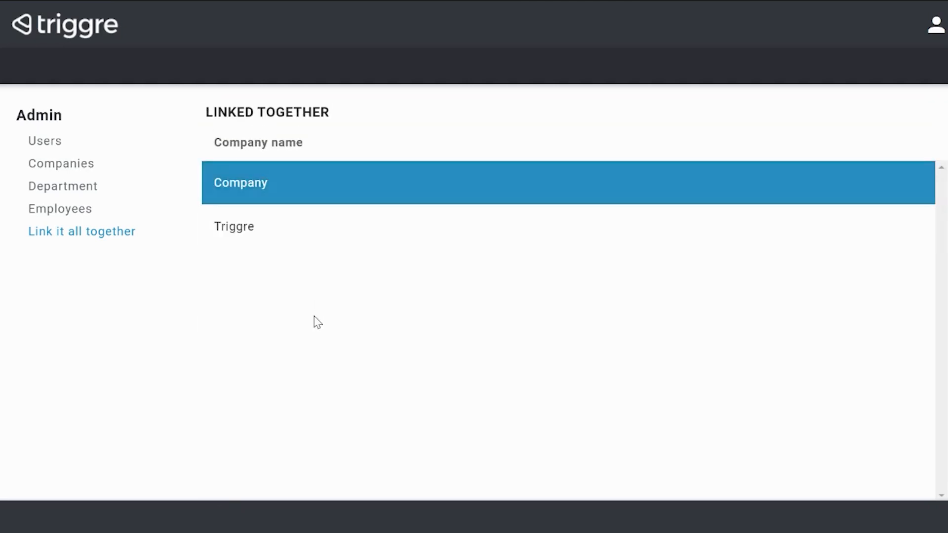
scroll(315, 321, down, 3)
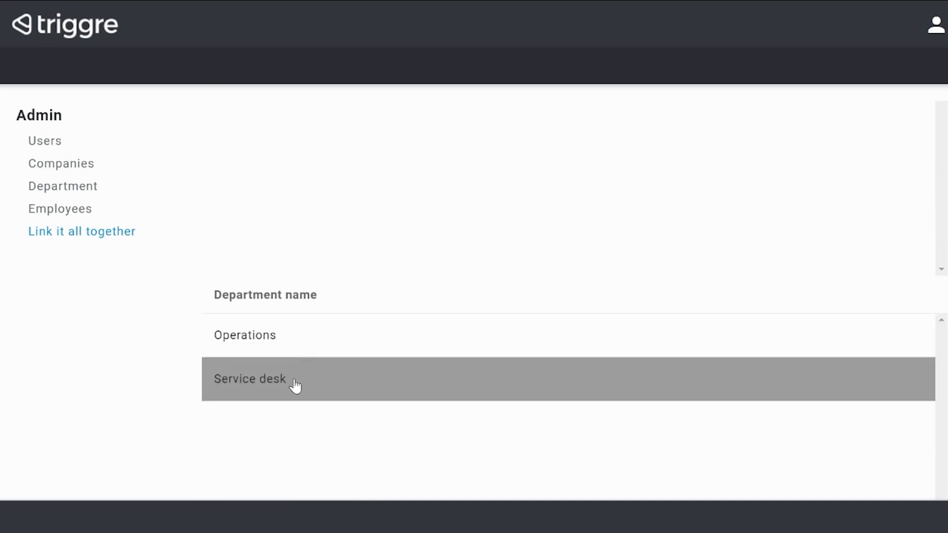
scroll(286, 239, up, 3)
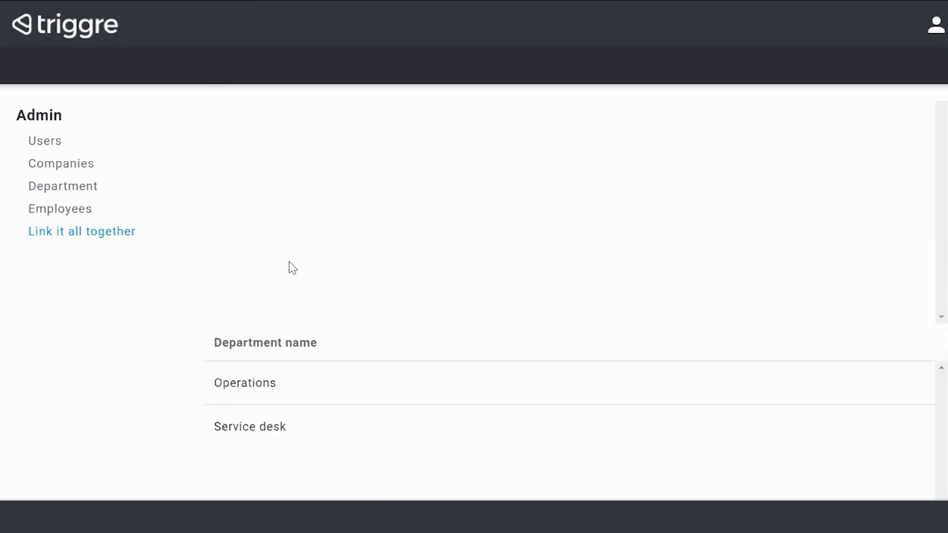
Select the company Triggre and its Finance department, and examine the employees listed for that department.
click(272, 244)
scroll(339, 343, down, 3)
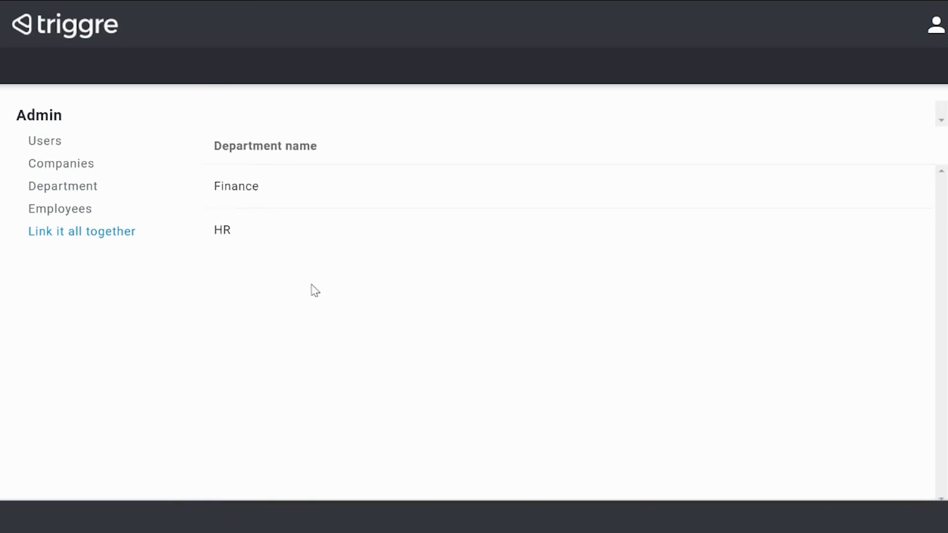
click(252, 183)
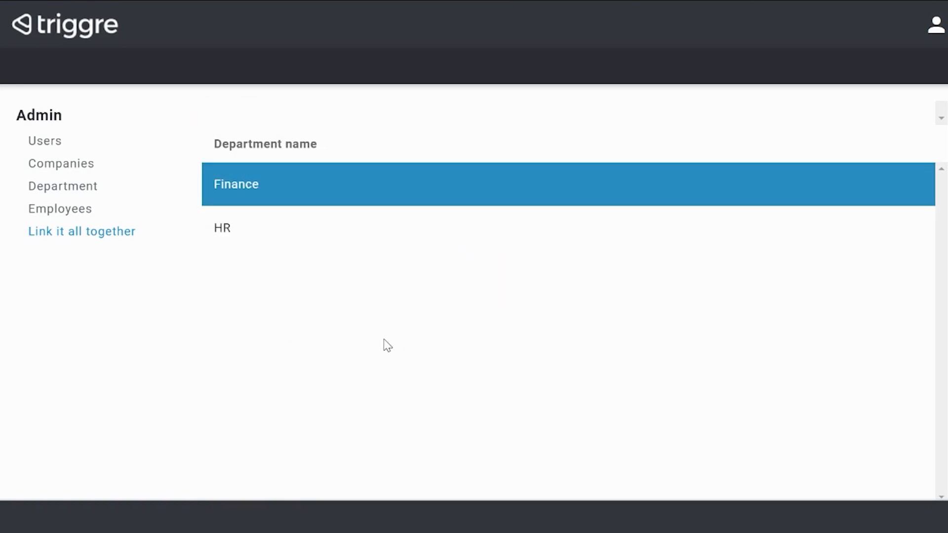
scroll(388, 346, down, 3)
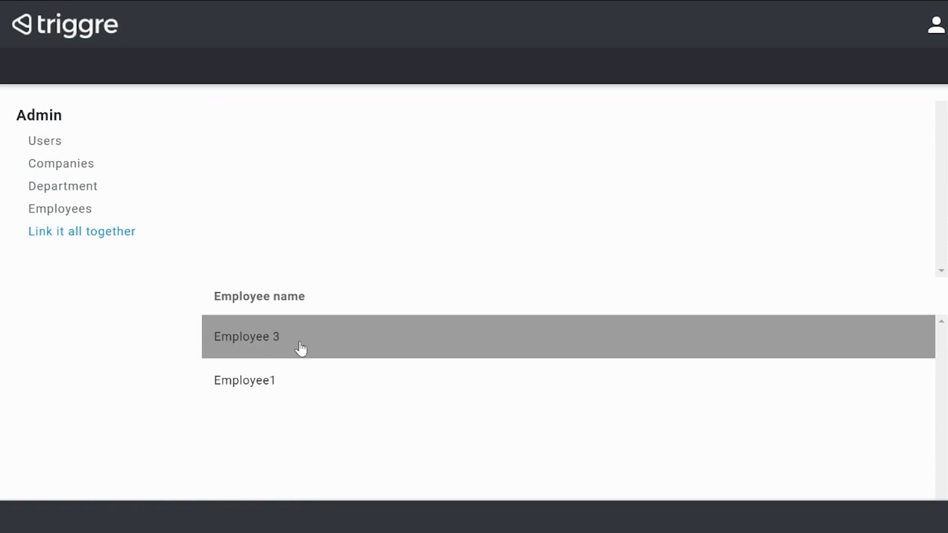
scroll(277, 214, up, 3)
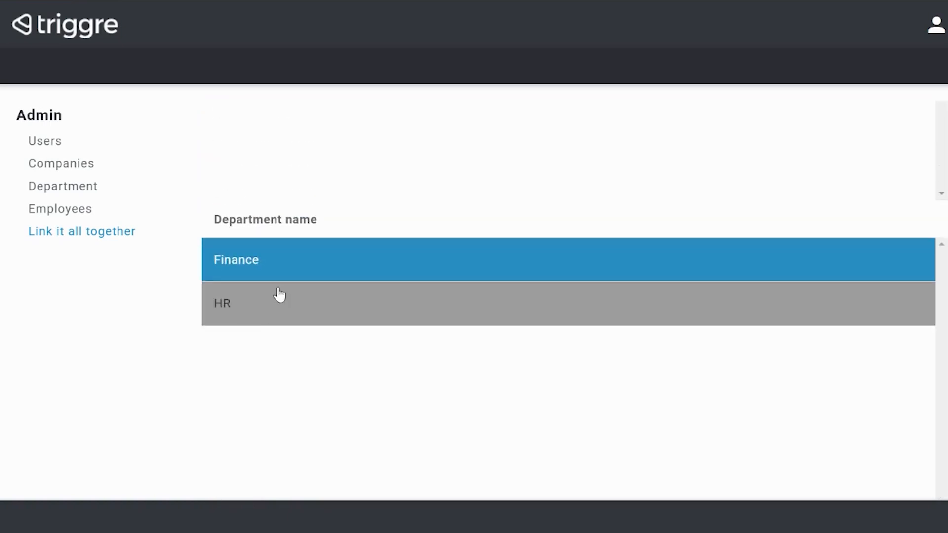
Select the HR department, return to the Finance department, and examine the employees listed for each.
click(277, 316)
scroll(320, 382, down, 3)
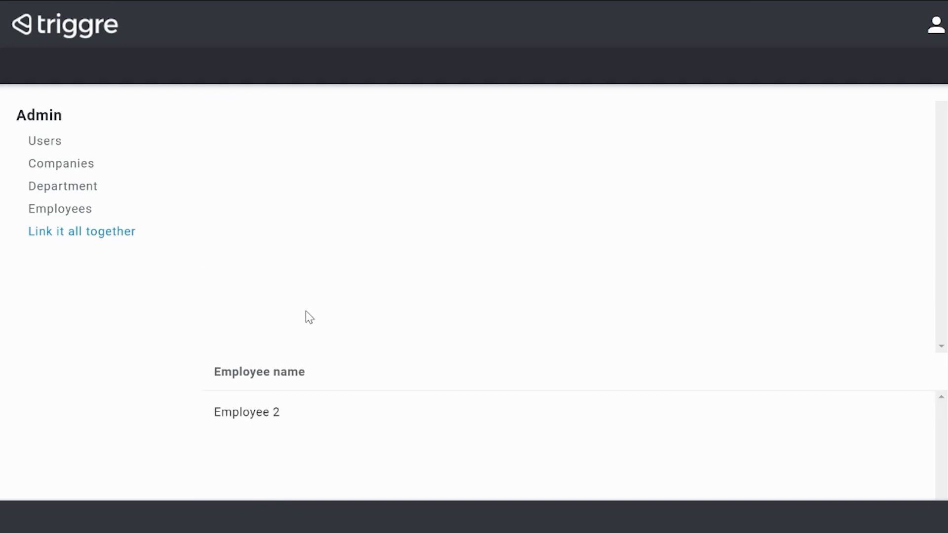
scroll(303, 324, up, 3)
click(280, 200)
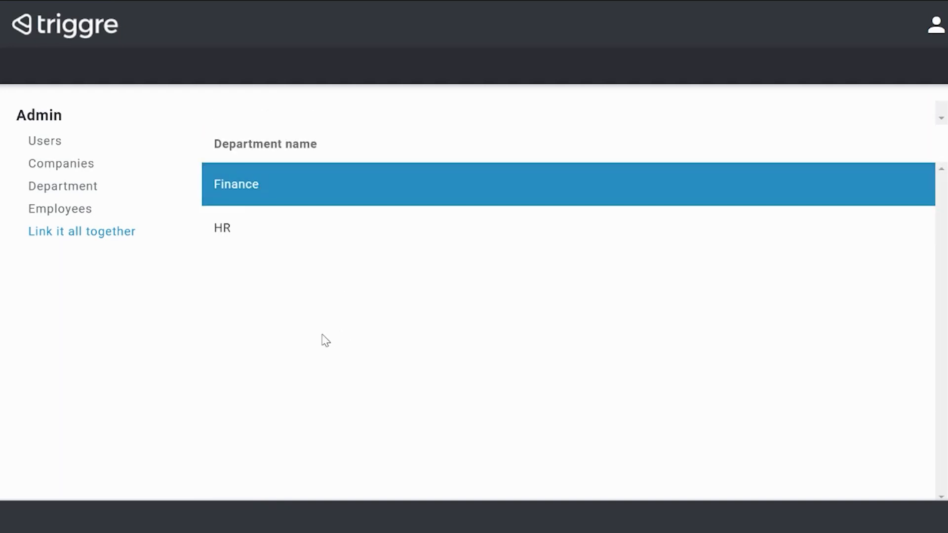
scroll(535, 288, down, 5)
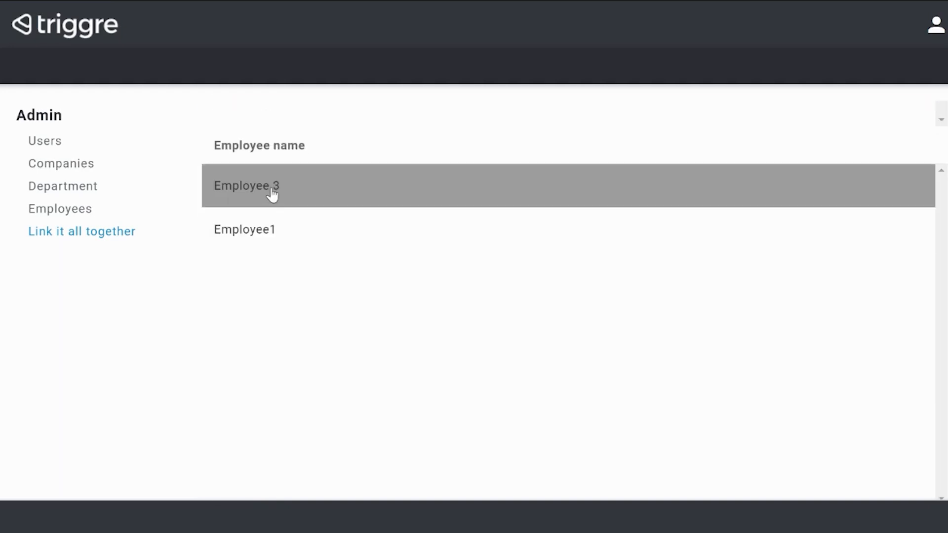
Select Employee 3 in the Finance department and examine the employee, department and company names in the record details.
click(272, 194)
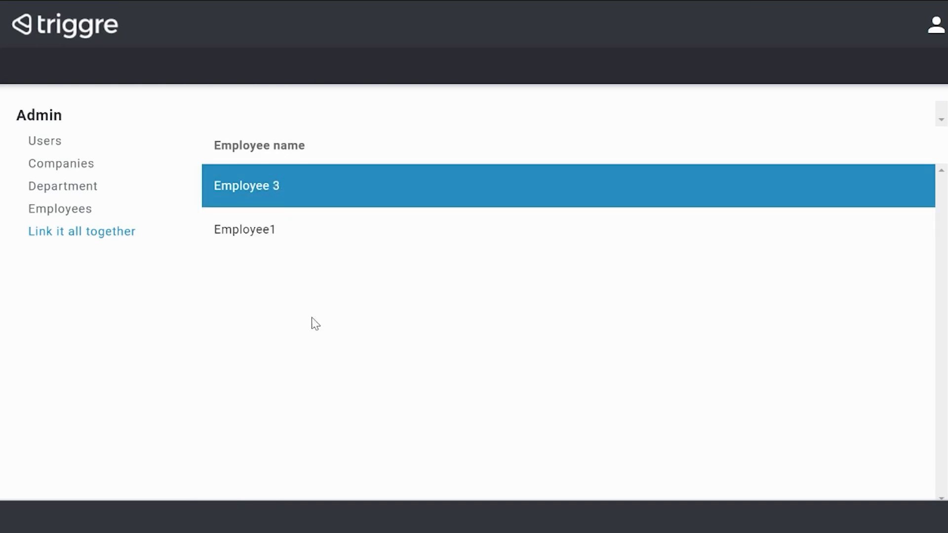
scroll(315, 324, down, 2)
drag(205, 434, 482, 461)
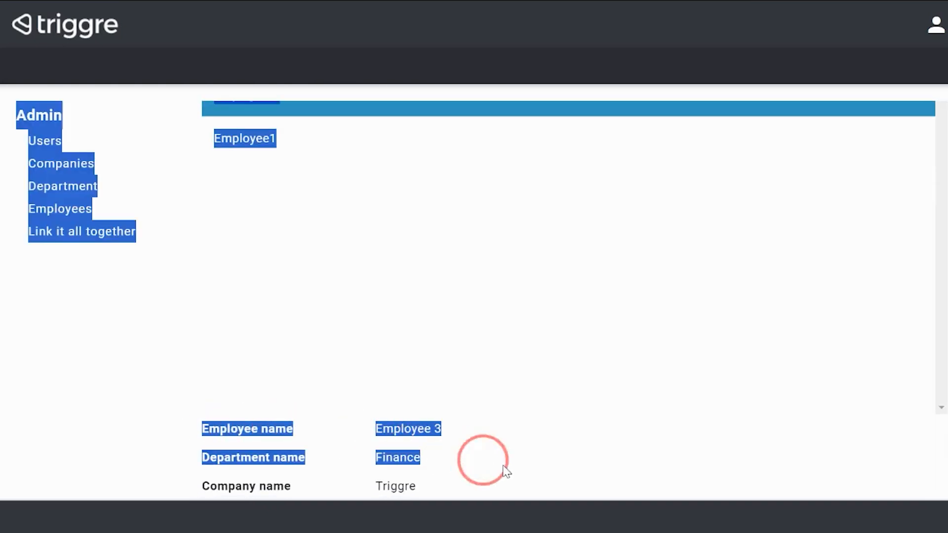
click(508, 467)
drag(375, 429, 455, 440)
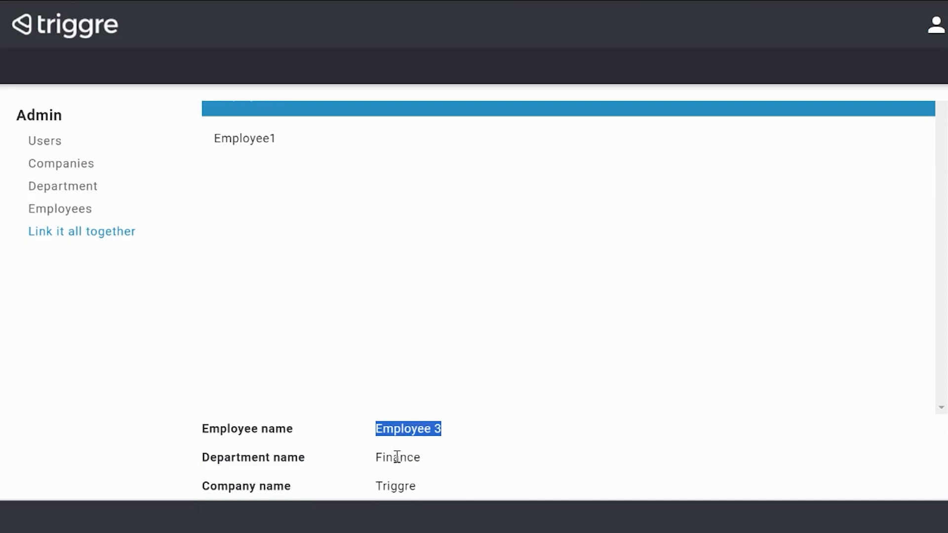
drag(380, 457, 420, 458)
click(391, 487)
drag(392, 488, 516, 468)
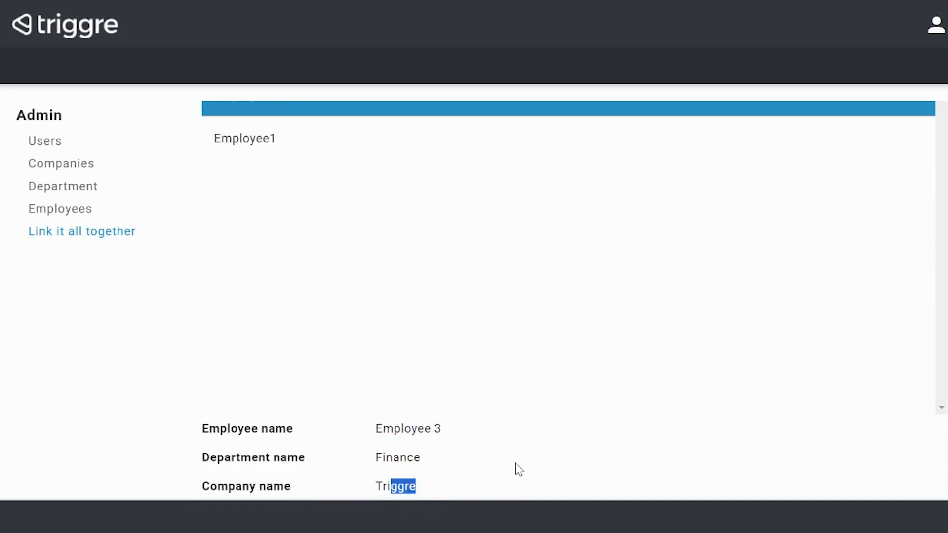
click(516, 463)
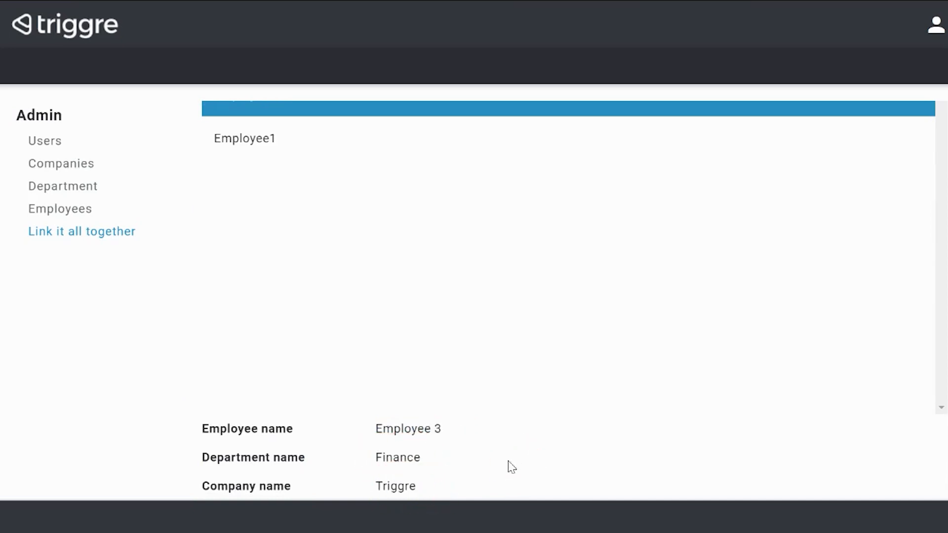